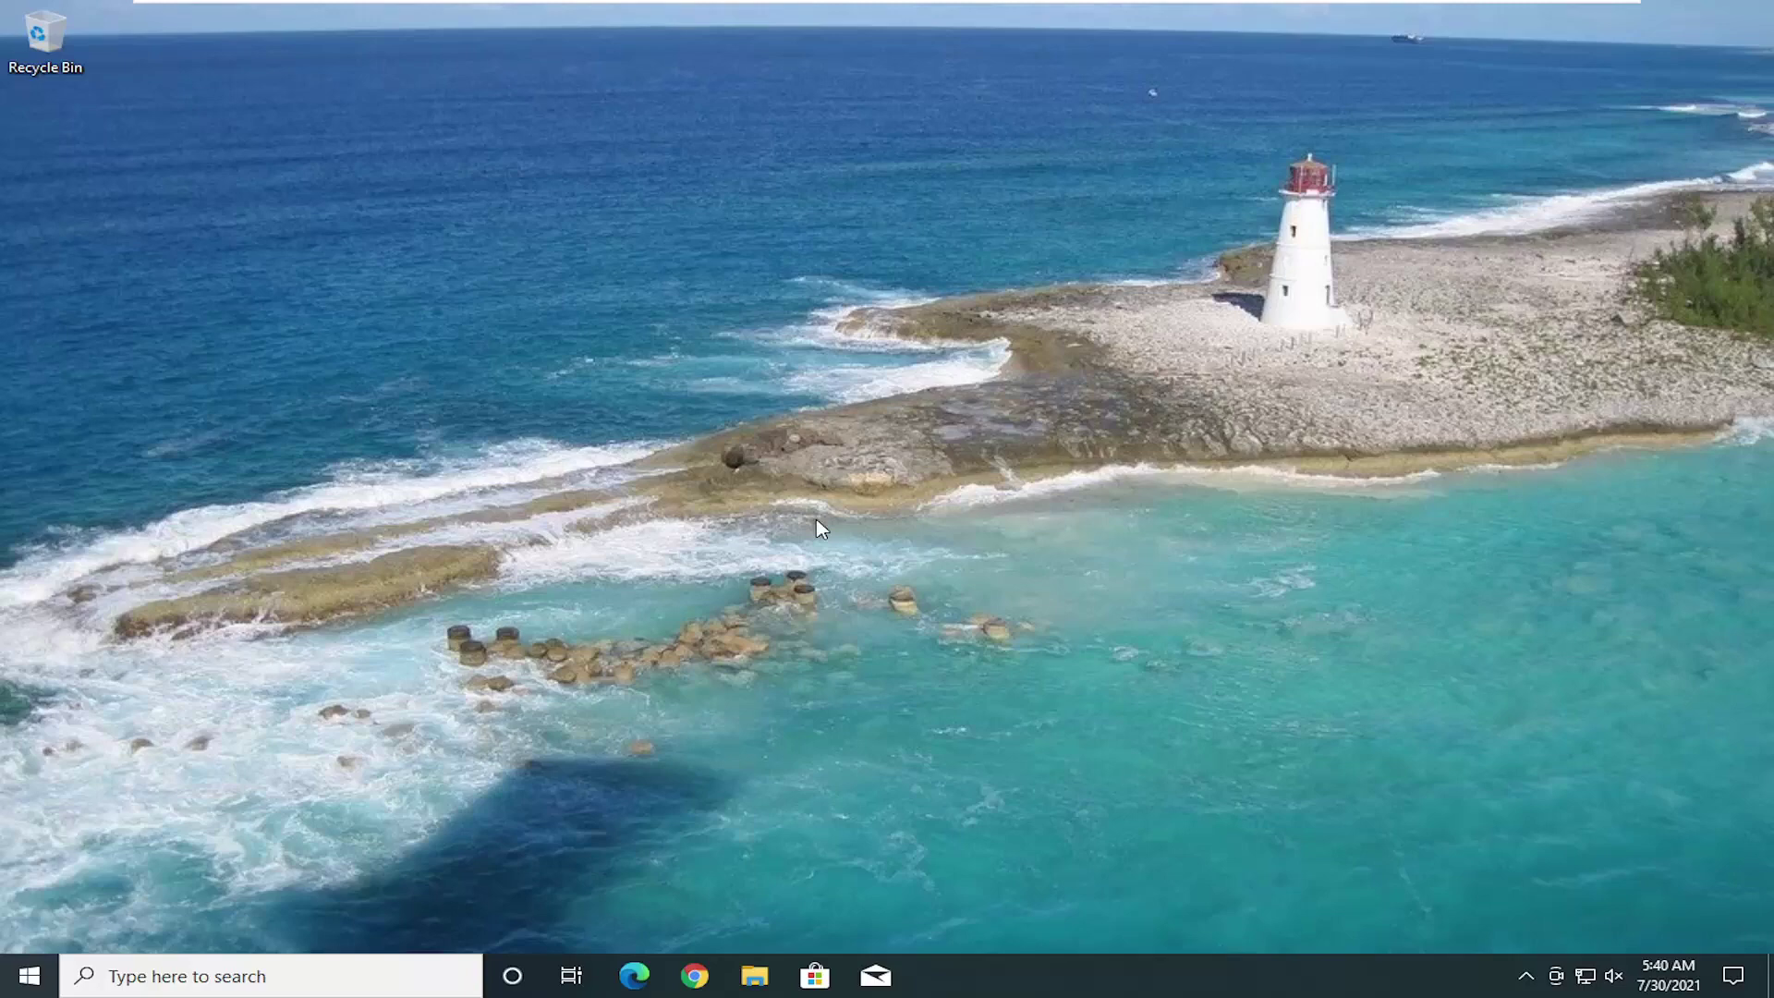
Search 'insider' from the Start menu and open Windows Insider Program settings.
click(22, 982)
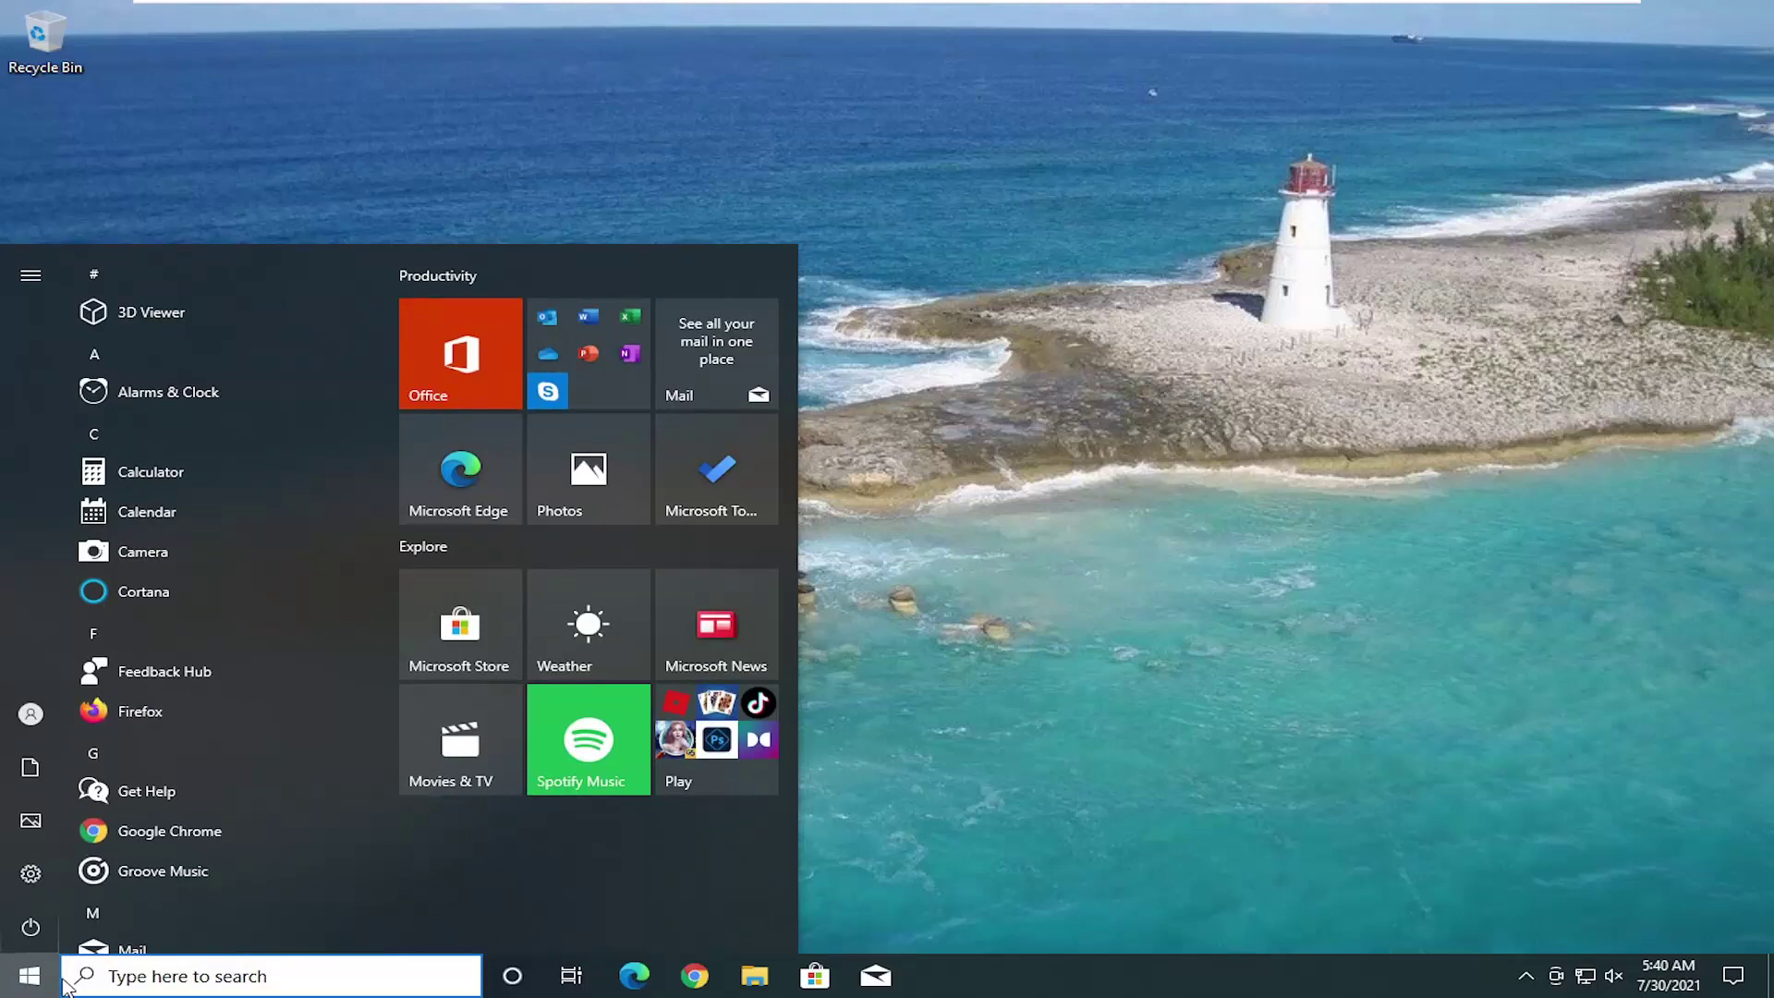
text(insider)
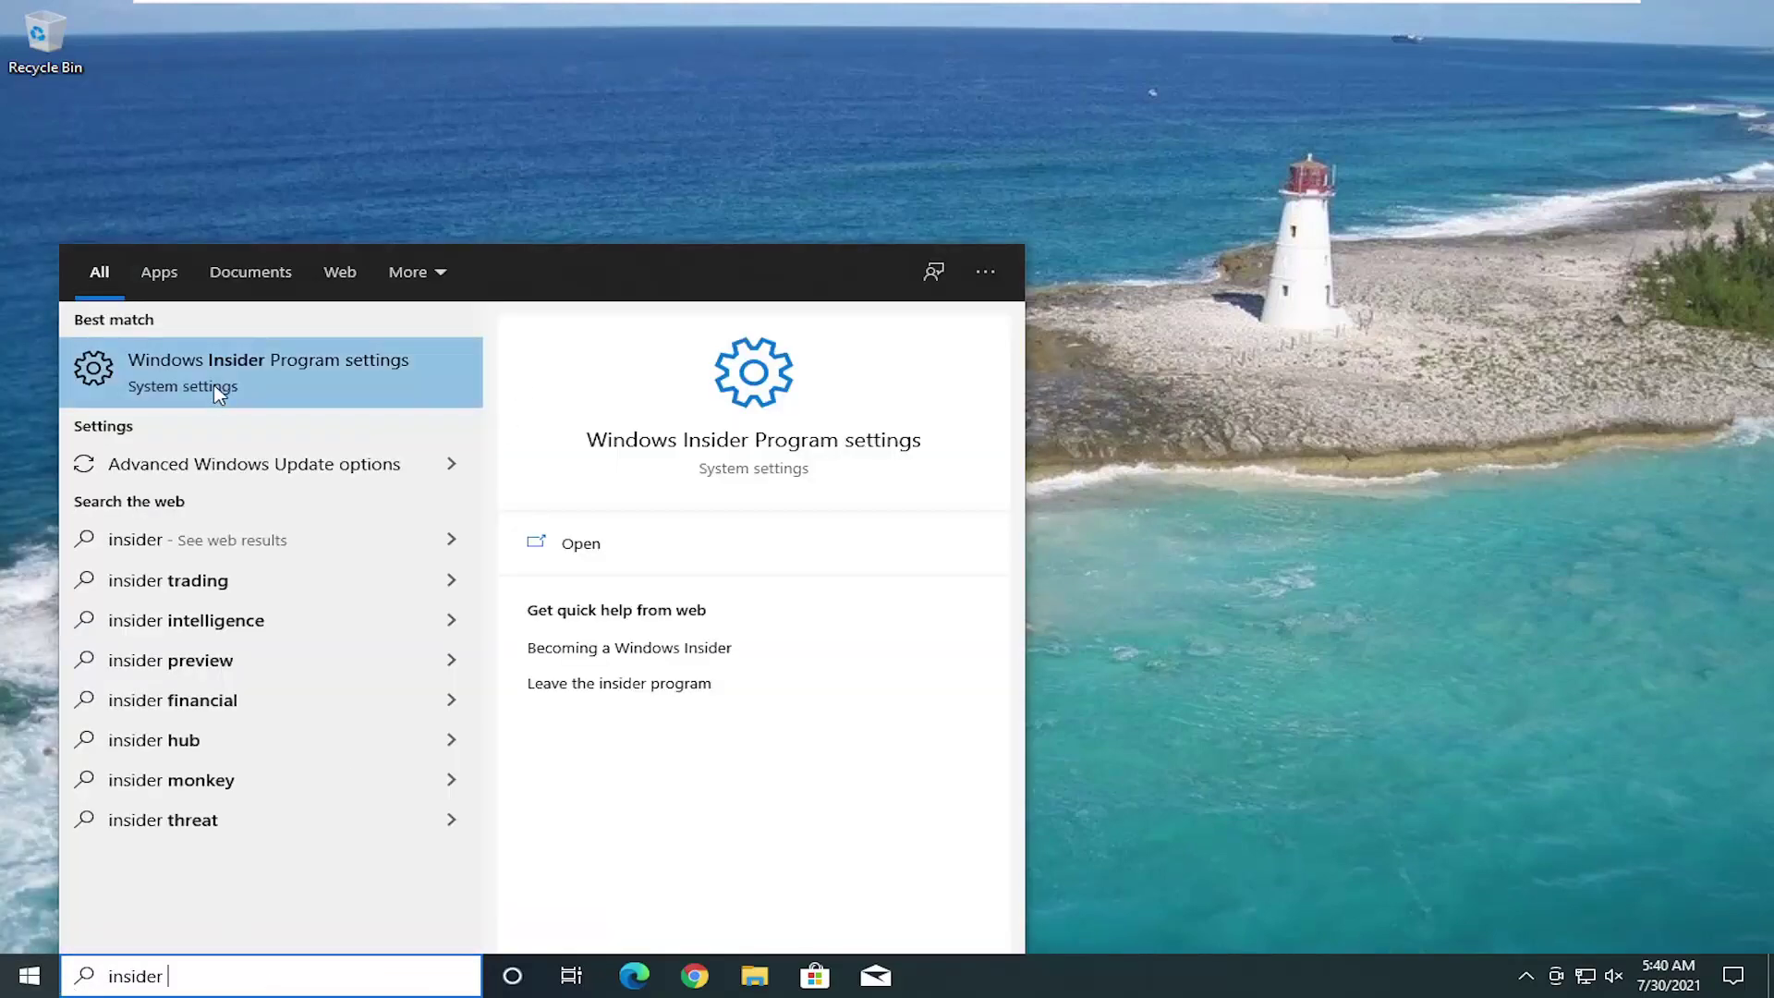
click(317, 376)
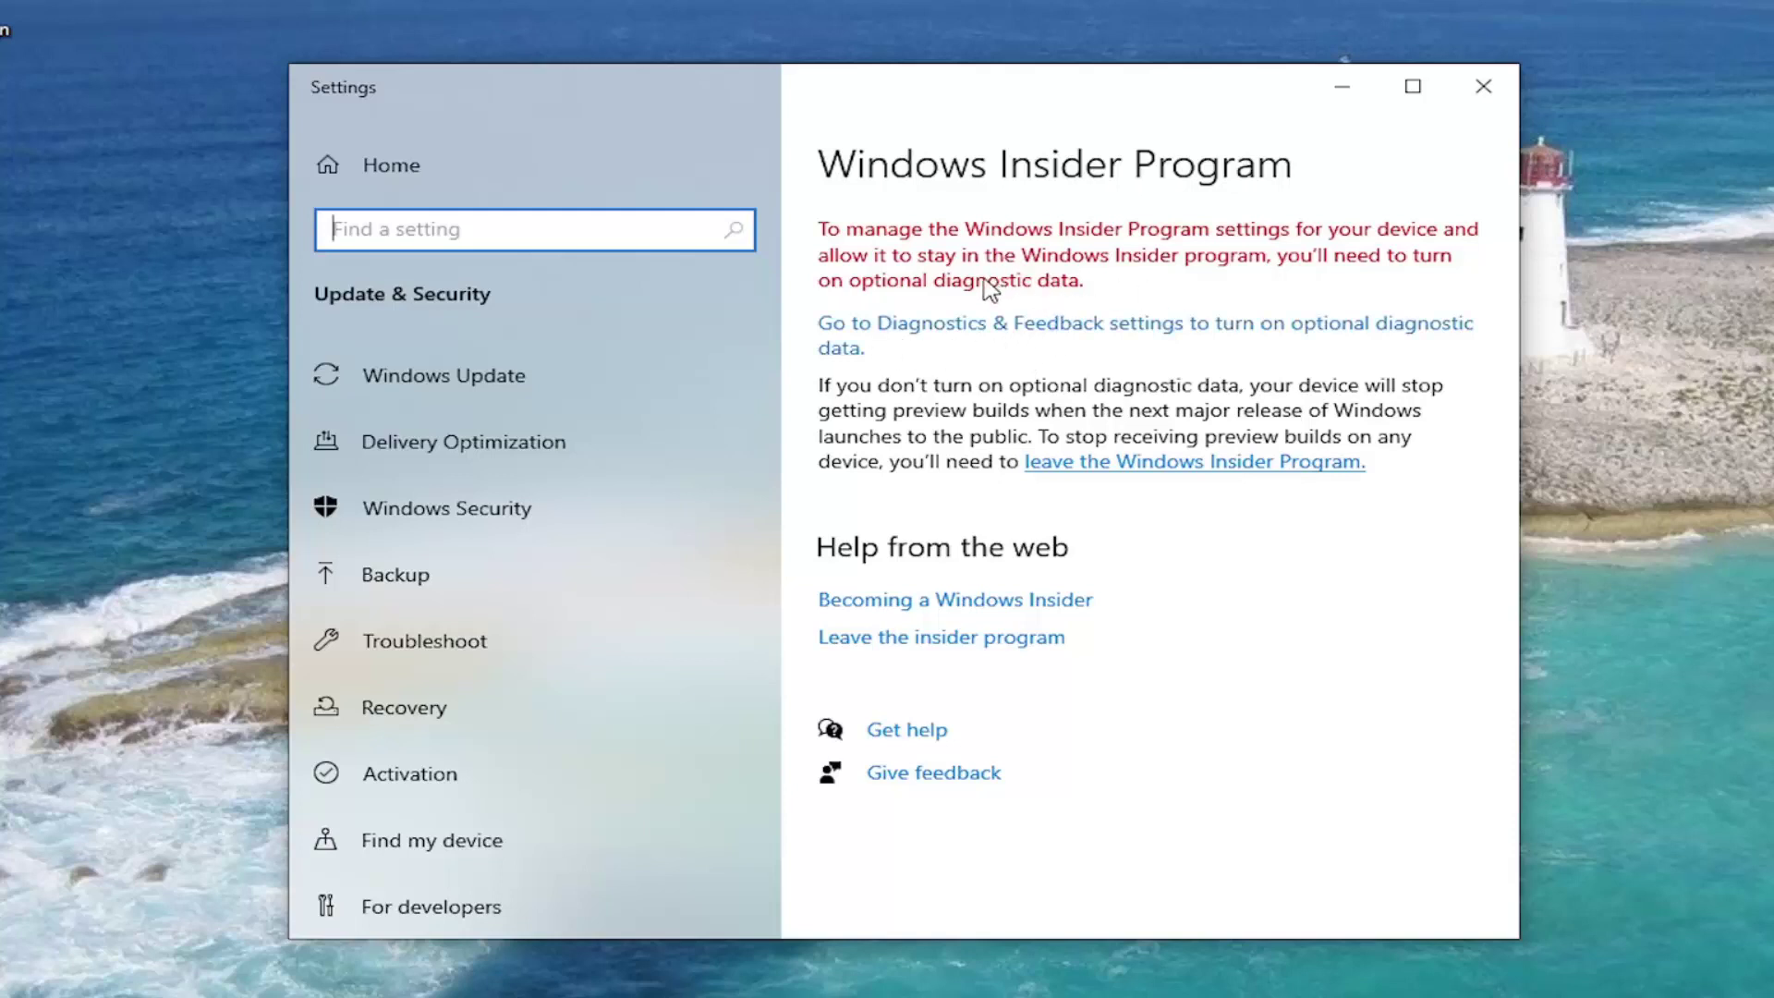
Switch diagnostic data to Optional, then reopen Windows Insider Program settings via an 'insider' search.
click(1008, 340)
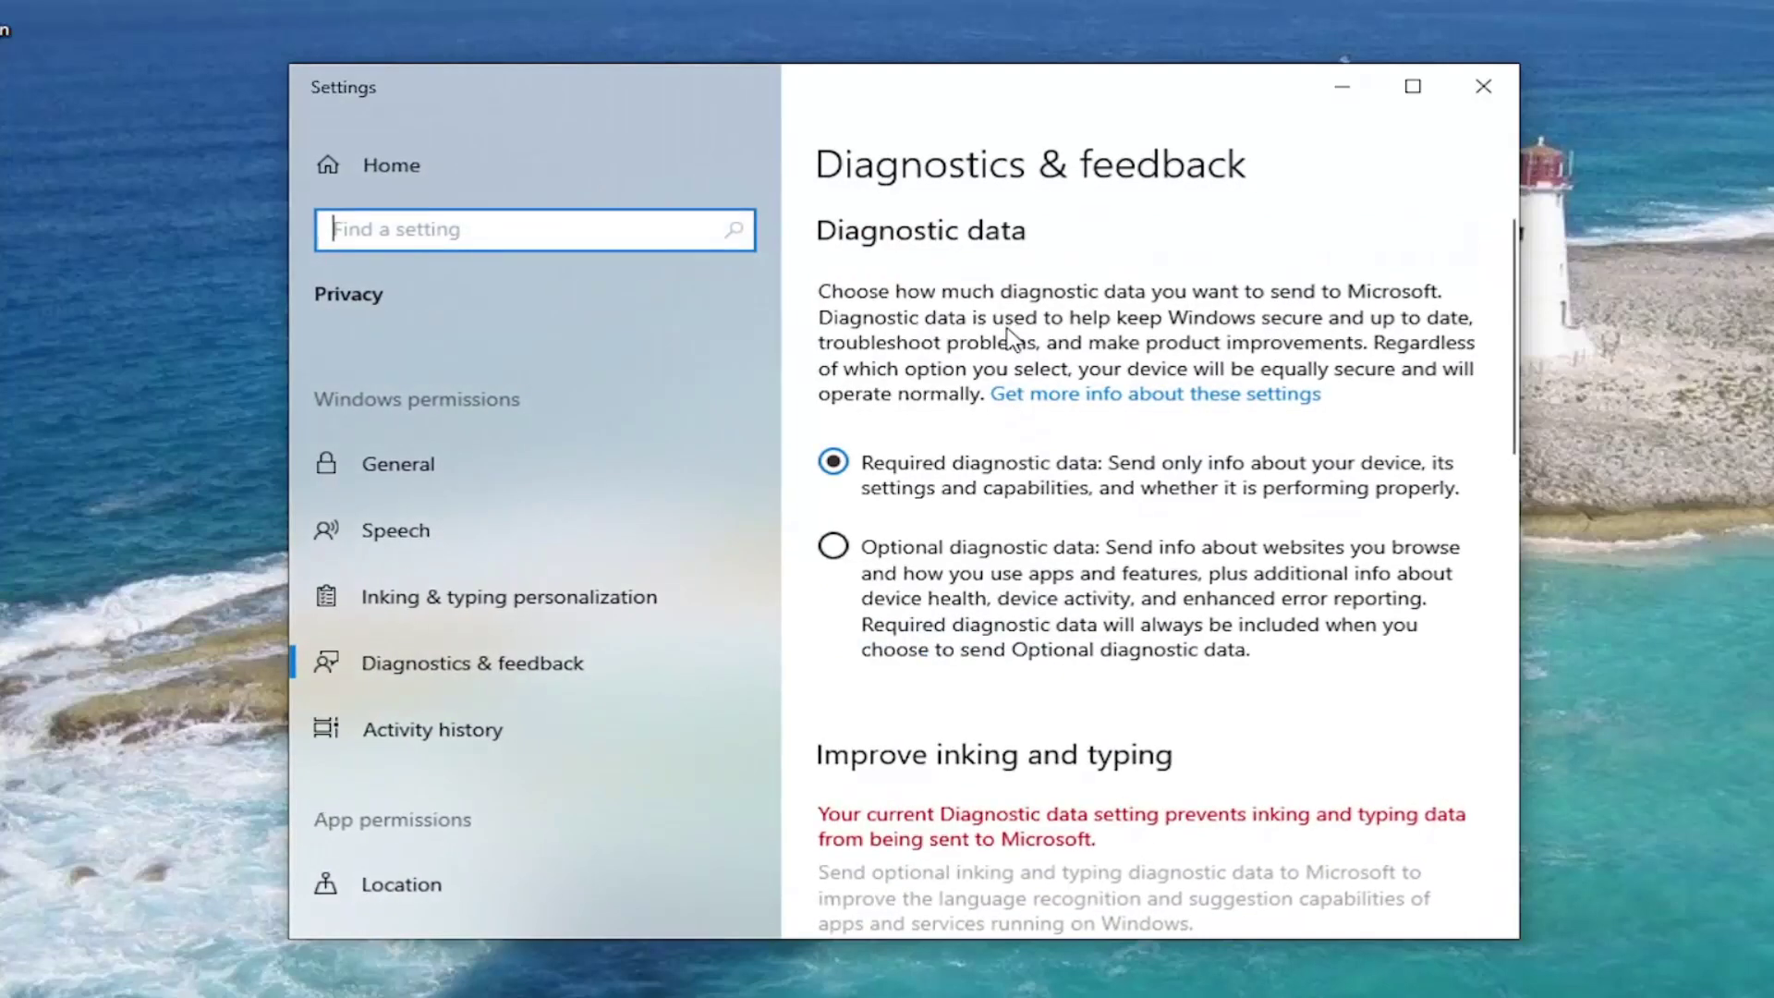
click(837, 547)
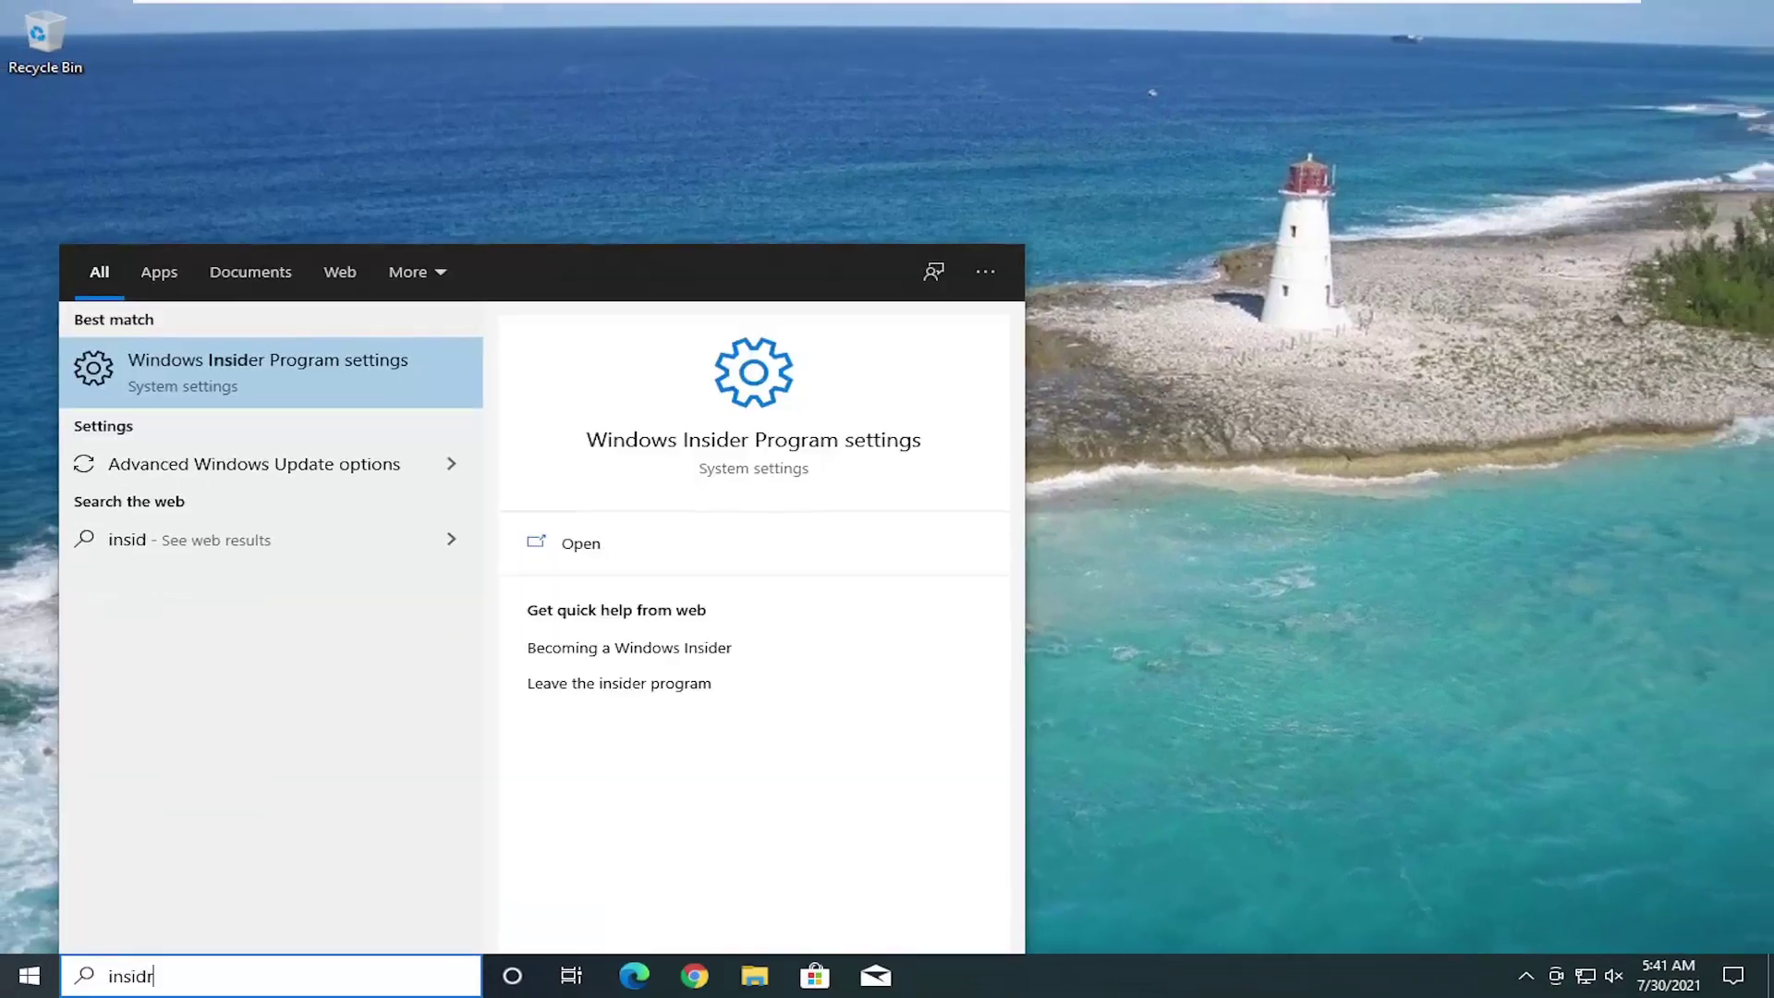
key(BackSpace)
text(er)
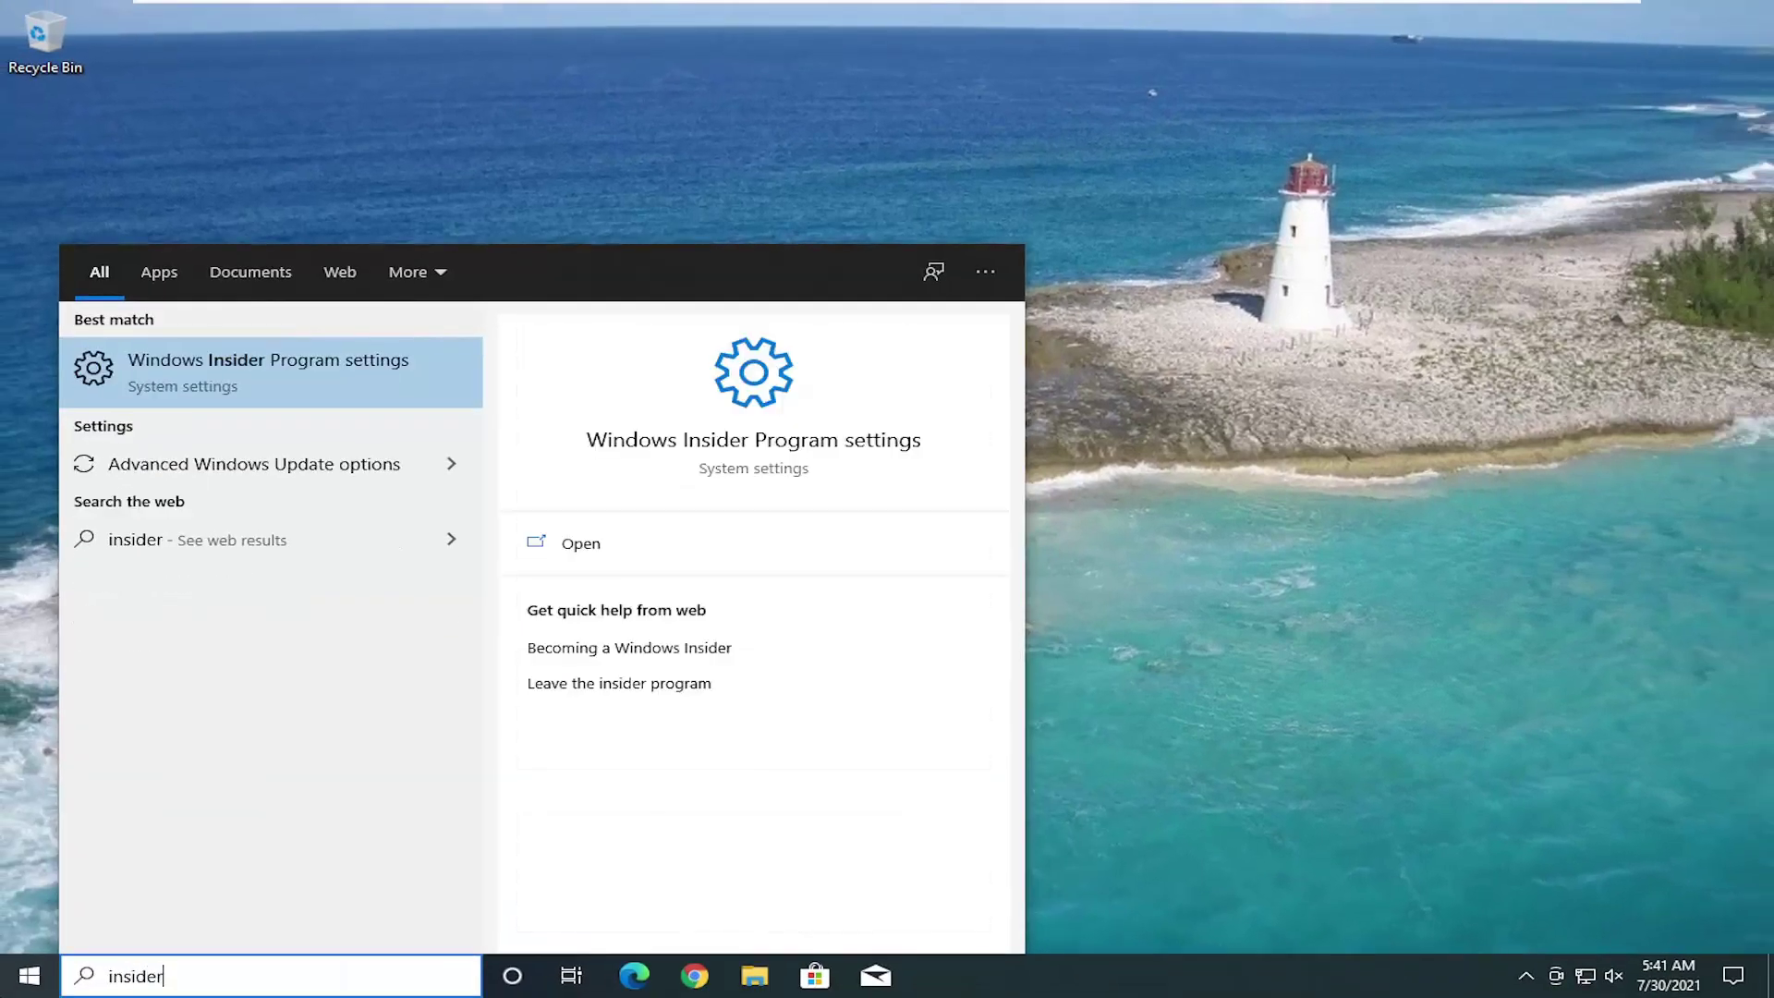
click(175, 397)
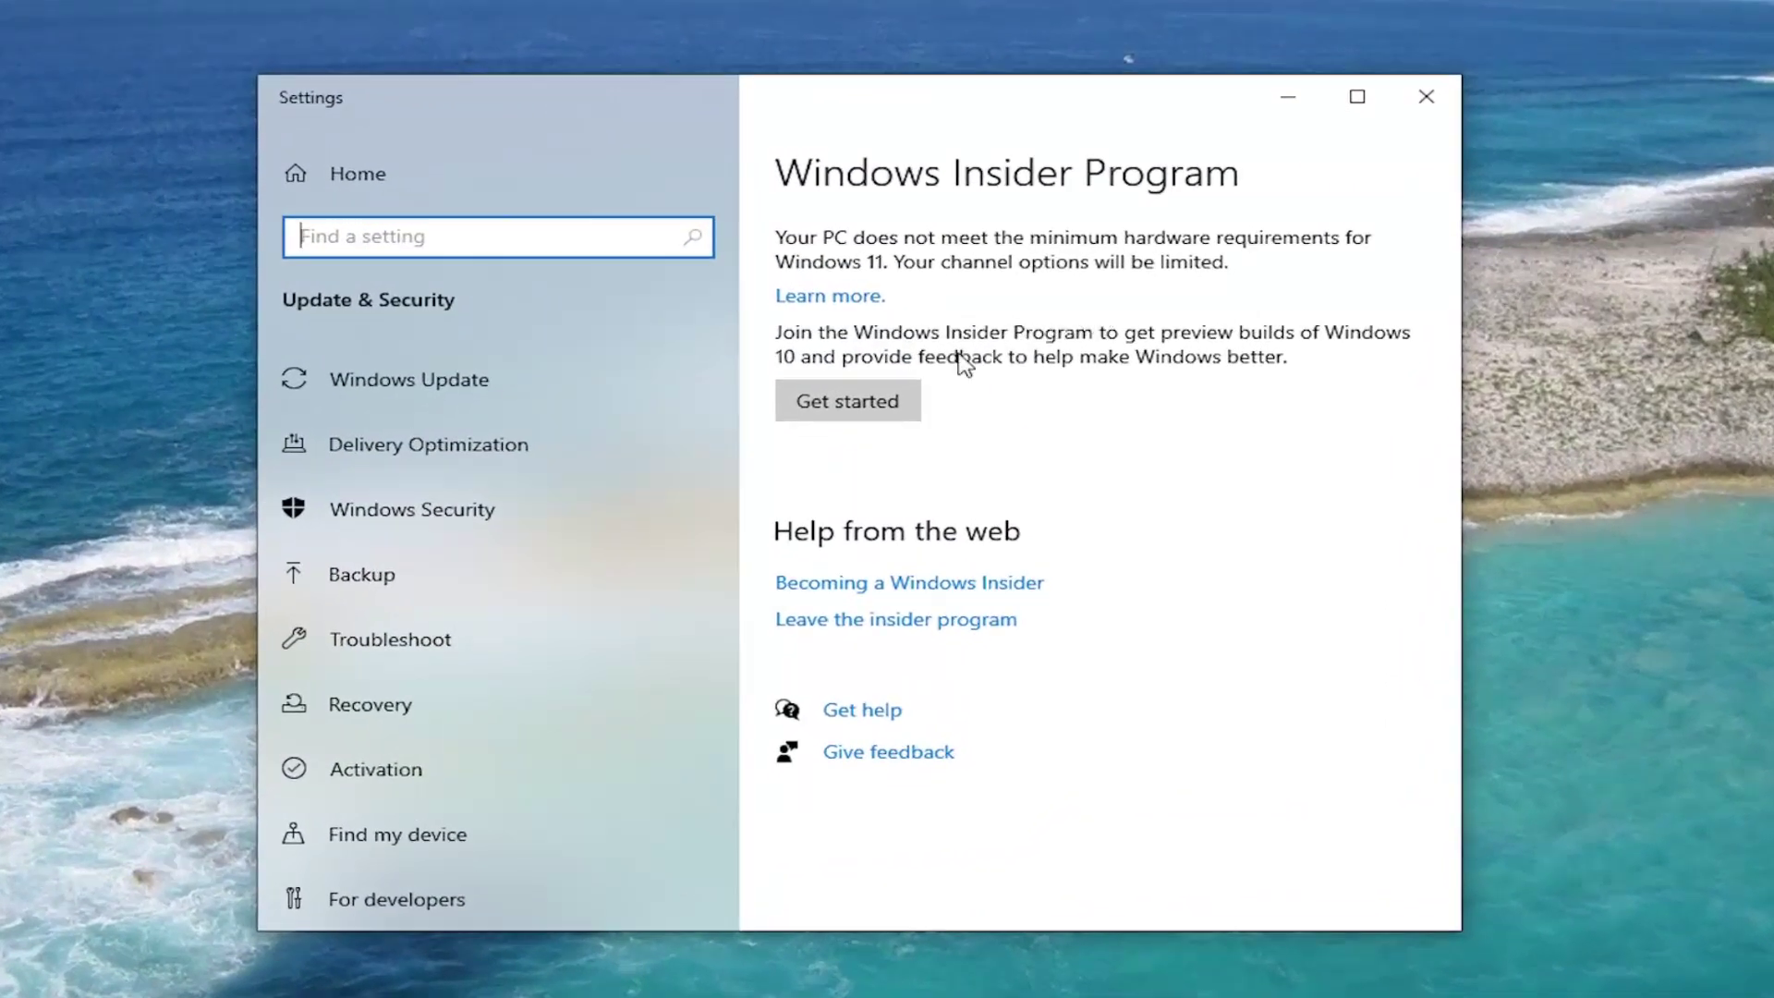
Start joining the Insider Program and choose to link a Microsoft account.
click(827, 407)
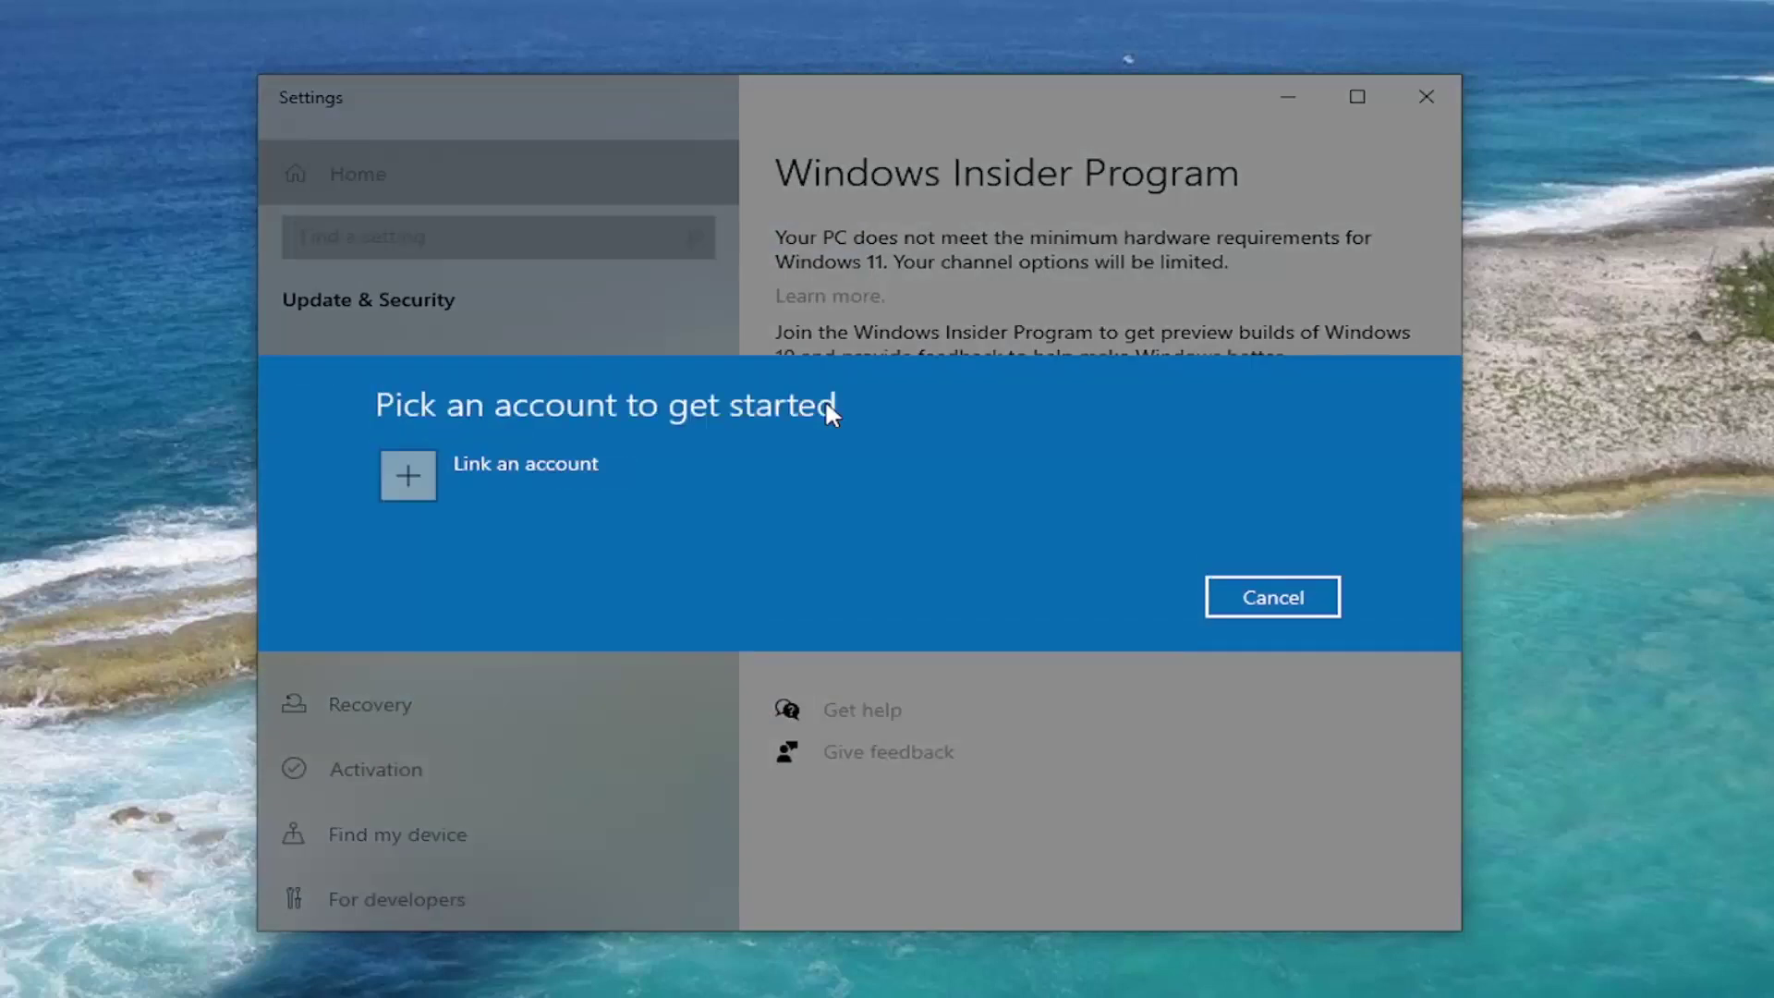
click(525, 480)
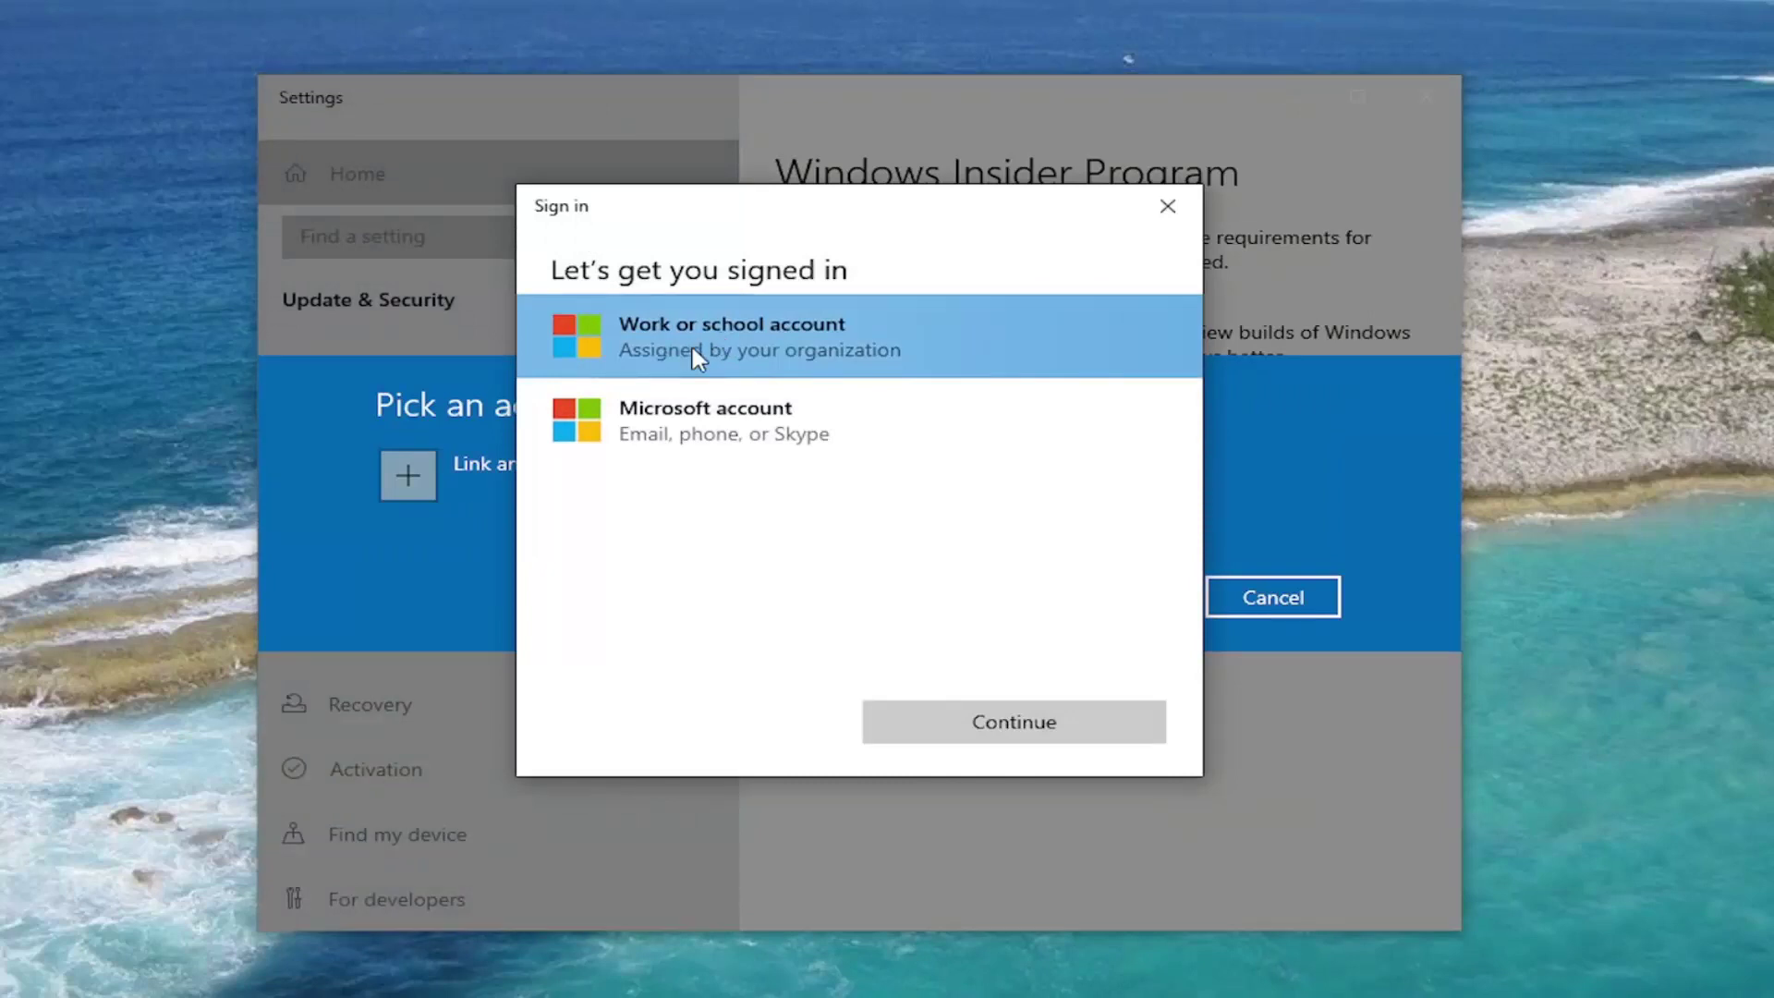
click(684, 443)
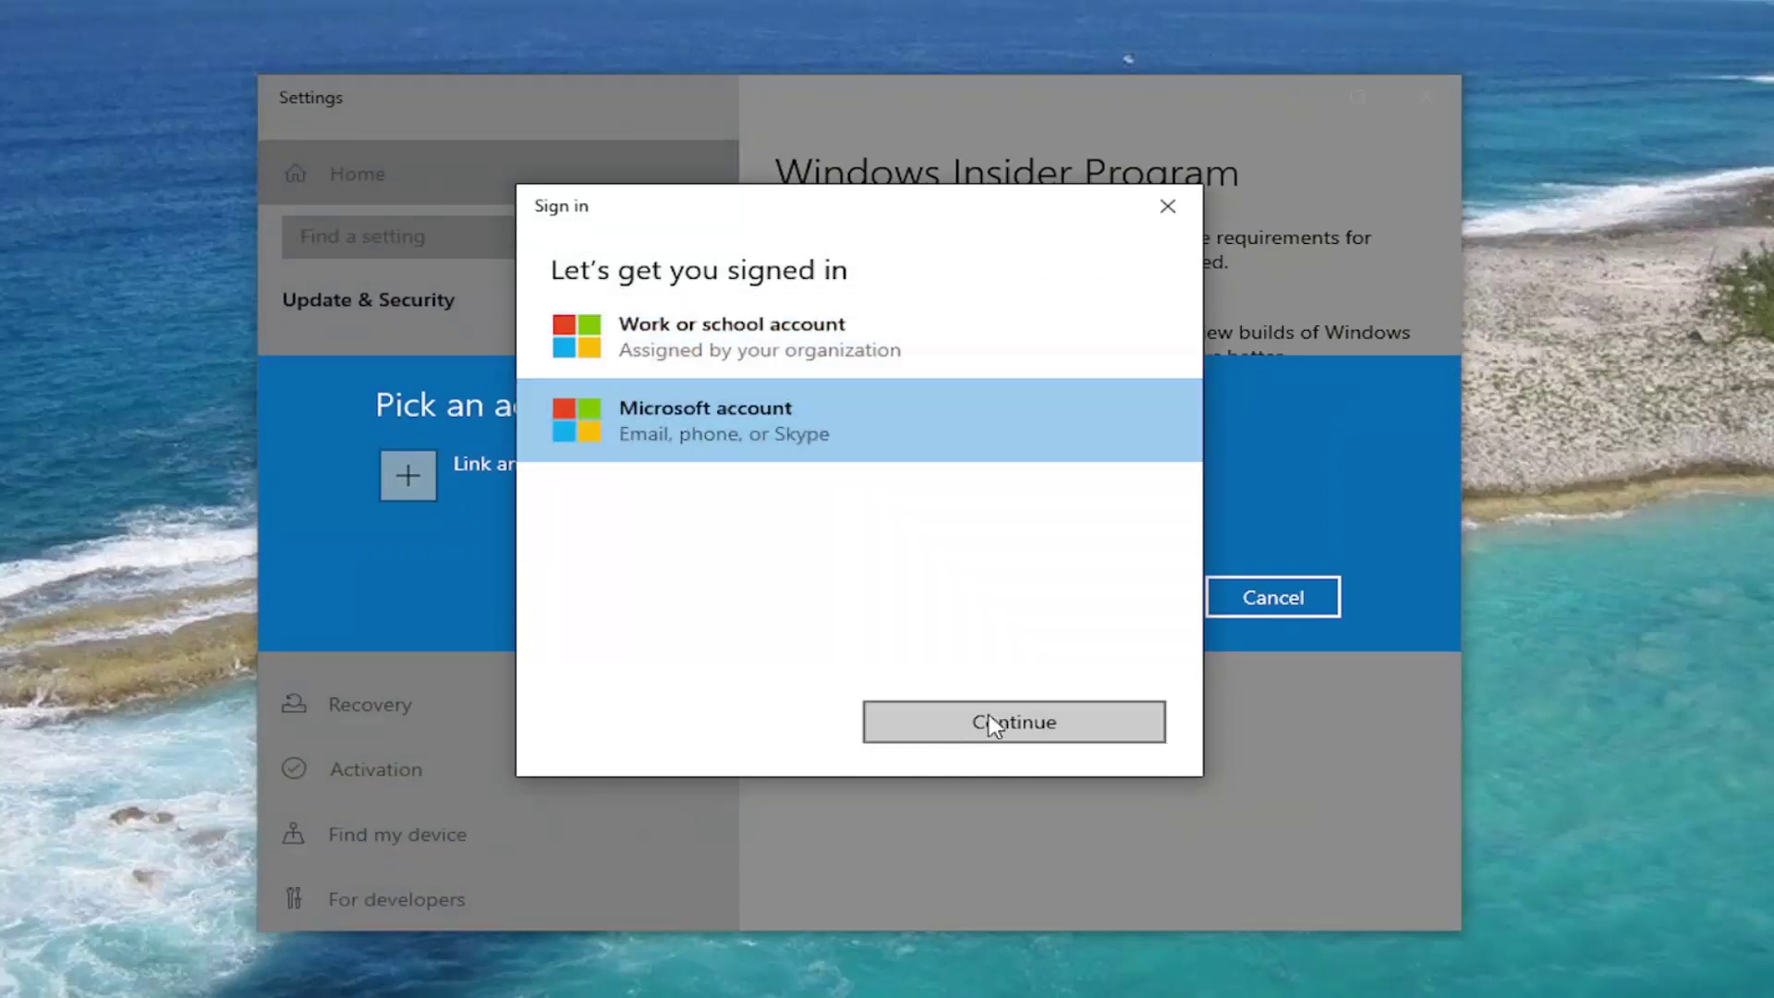
click(968, 730)
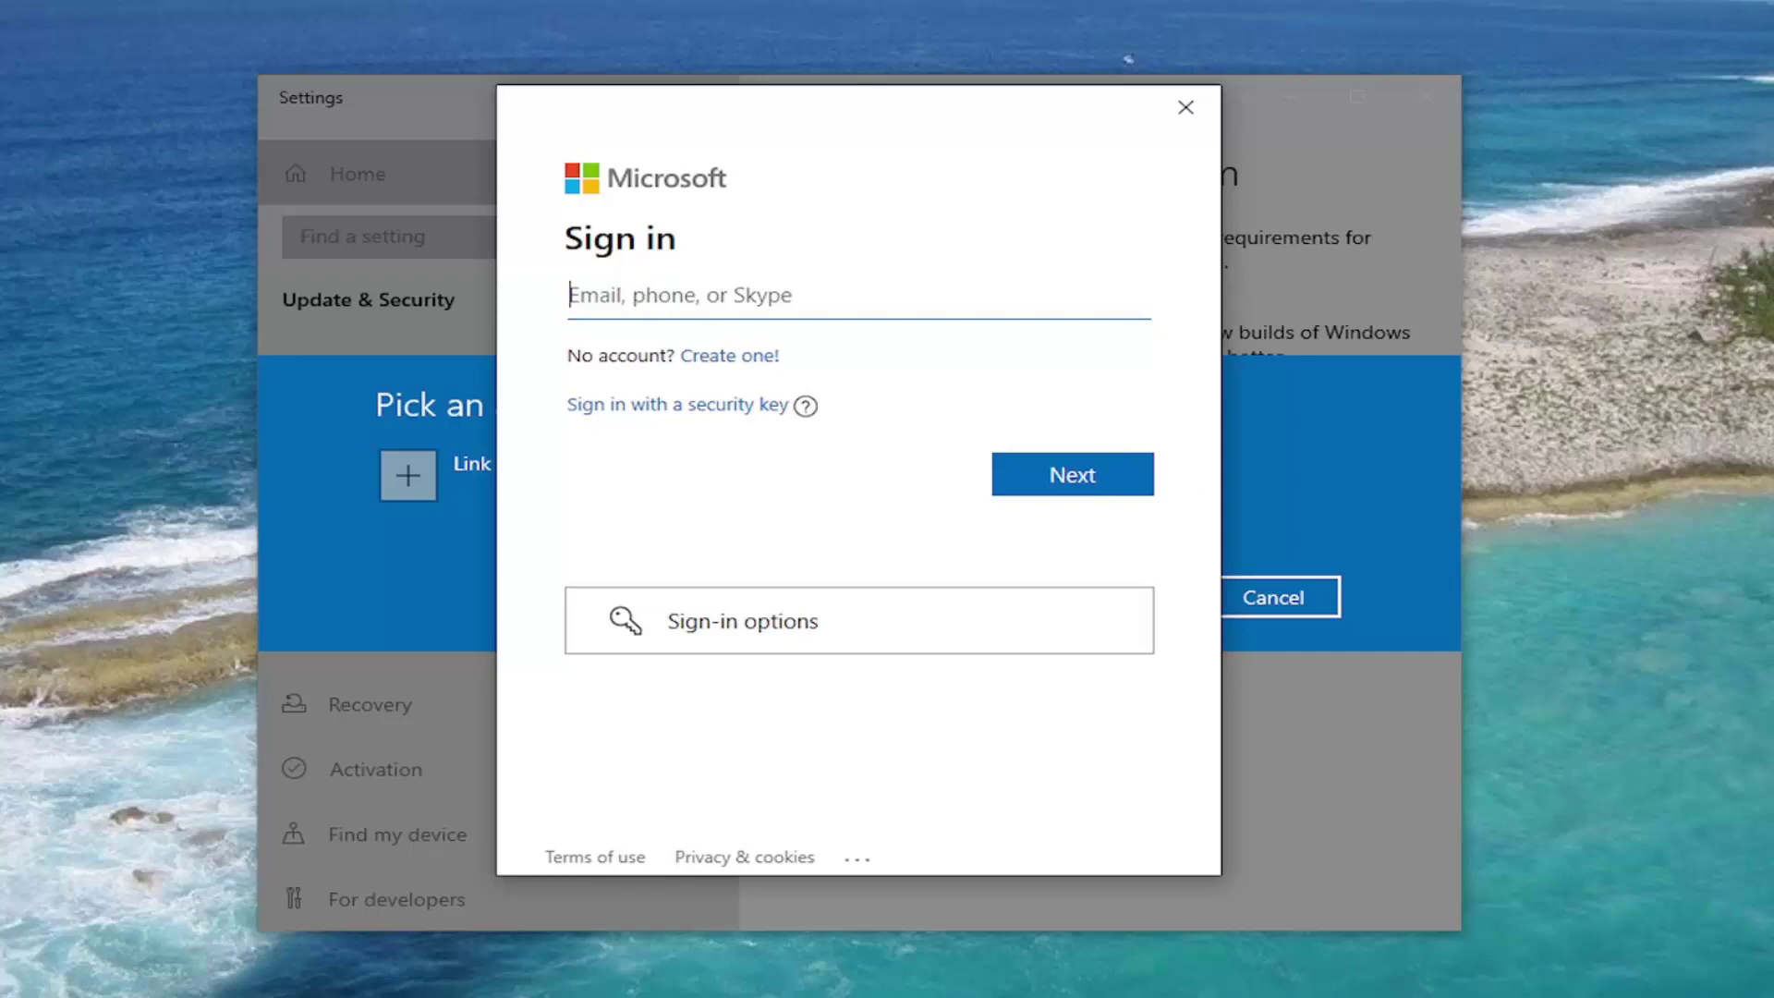
Sign in with the account's e-mail and password, allowing it for Microsoft apps only.
key(ctrl+v)
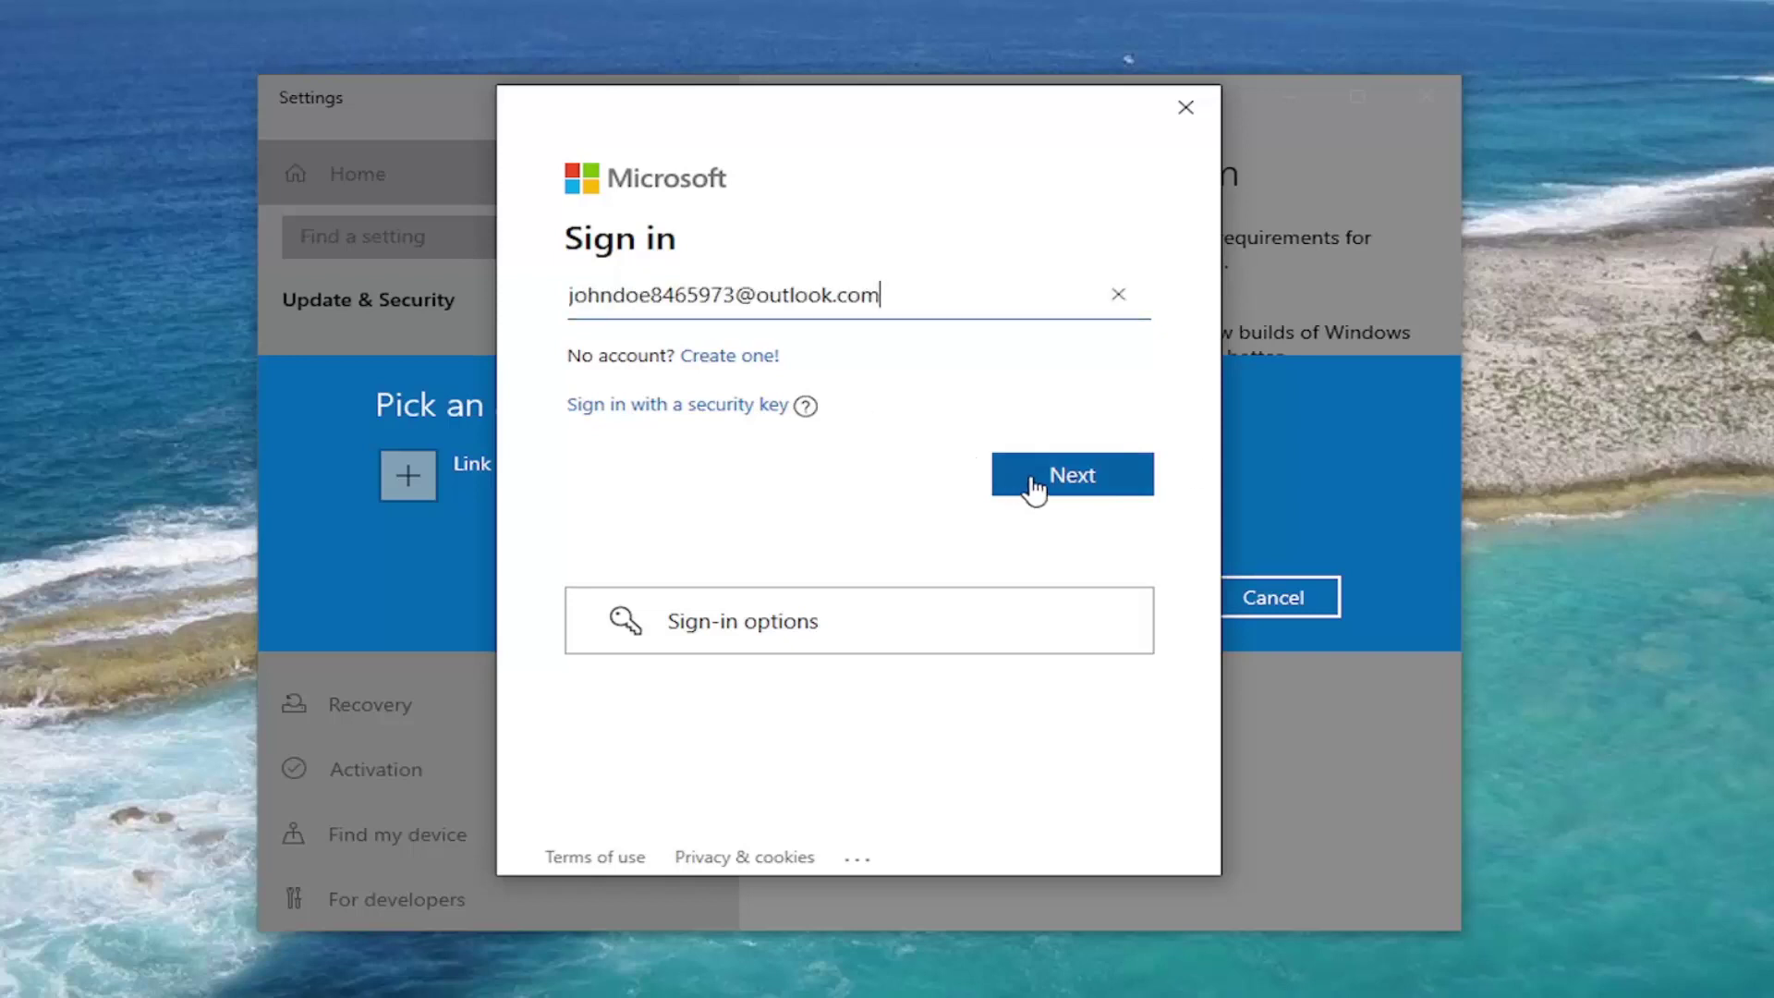
click(1143, 485)
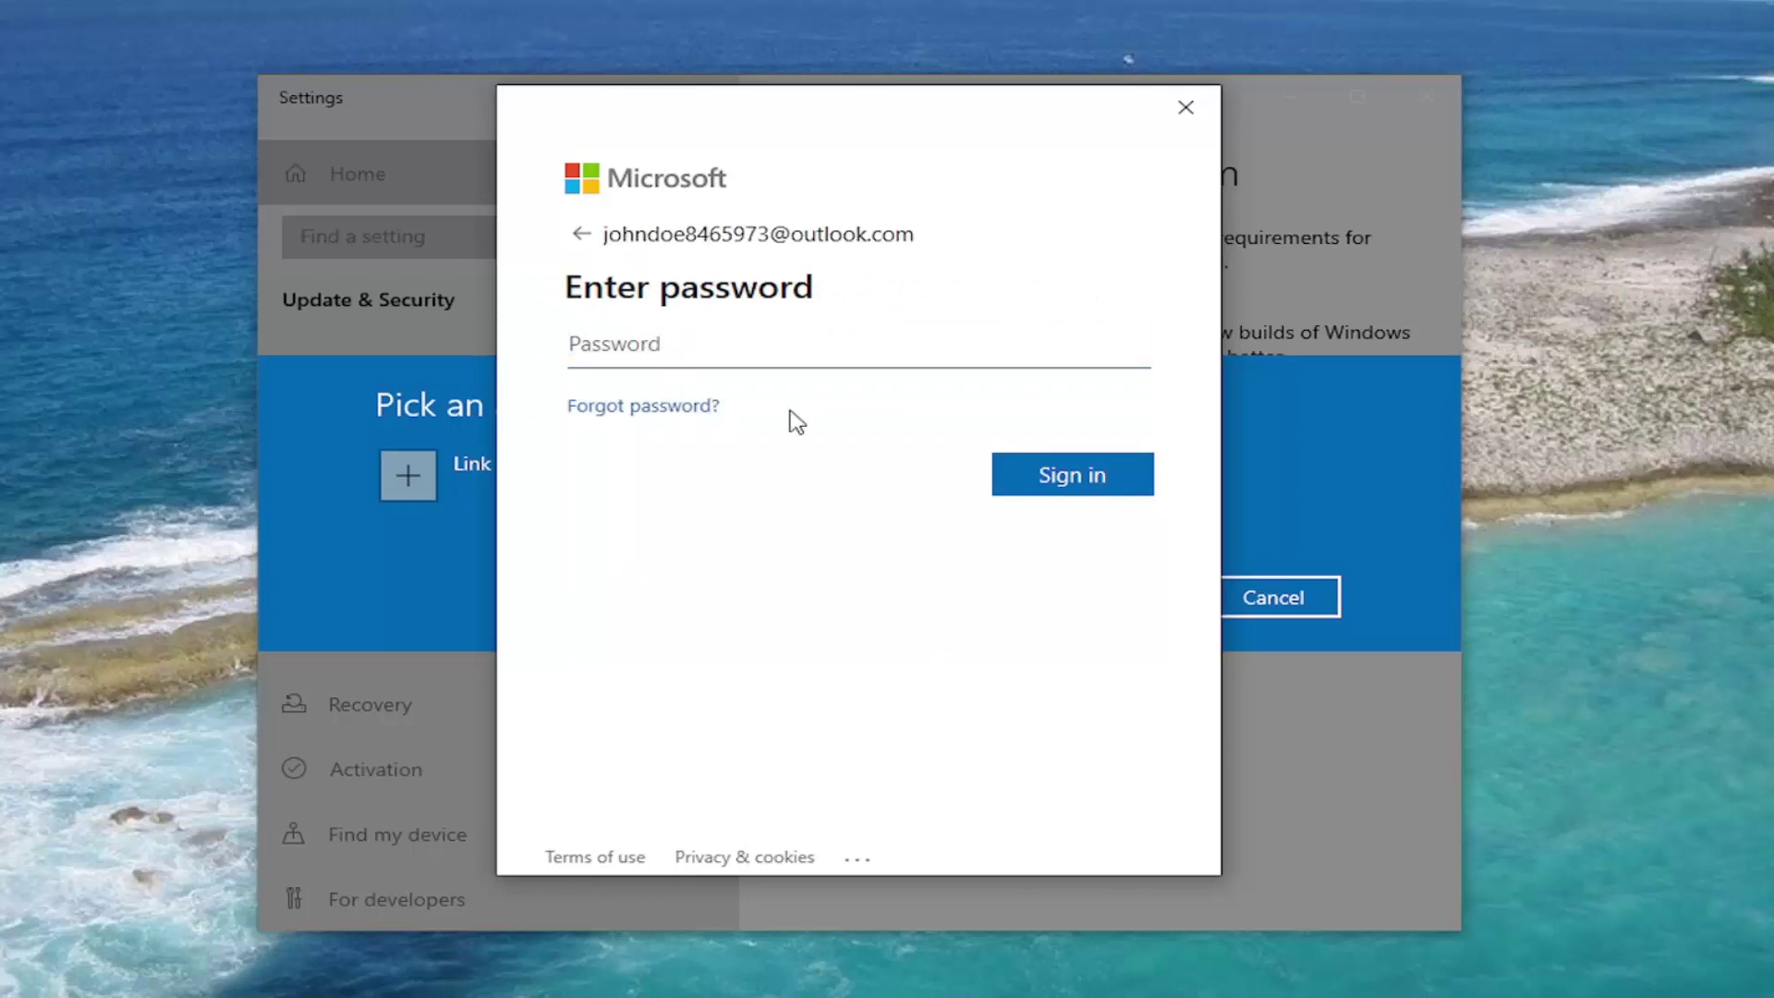
key(ctrl+v)
click(1059, 488)
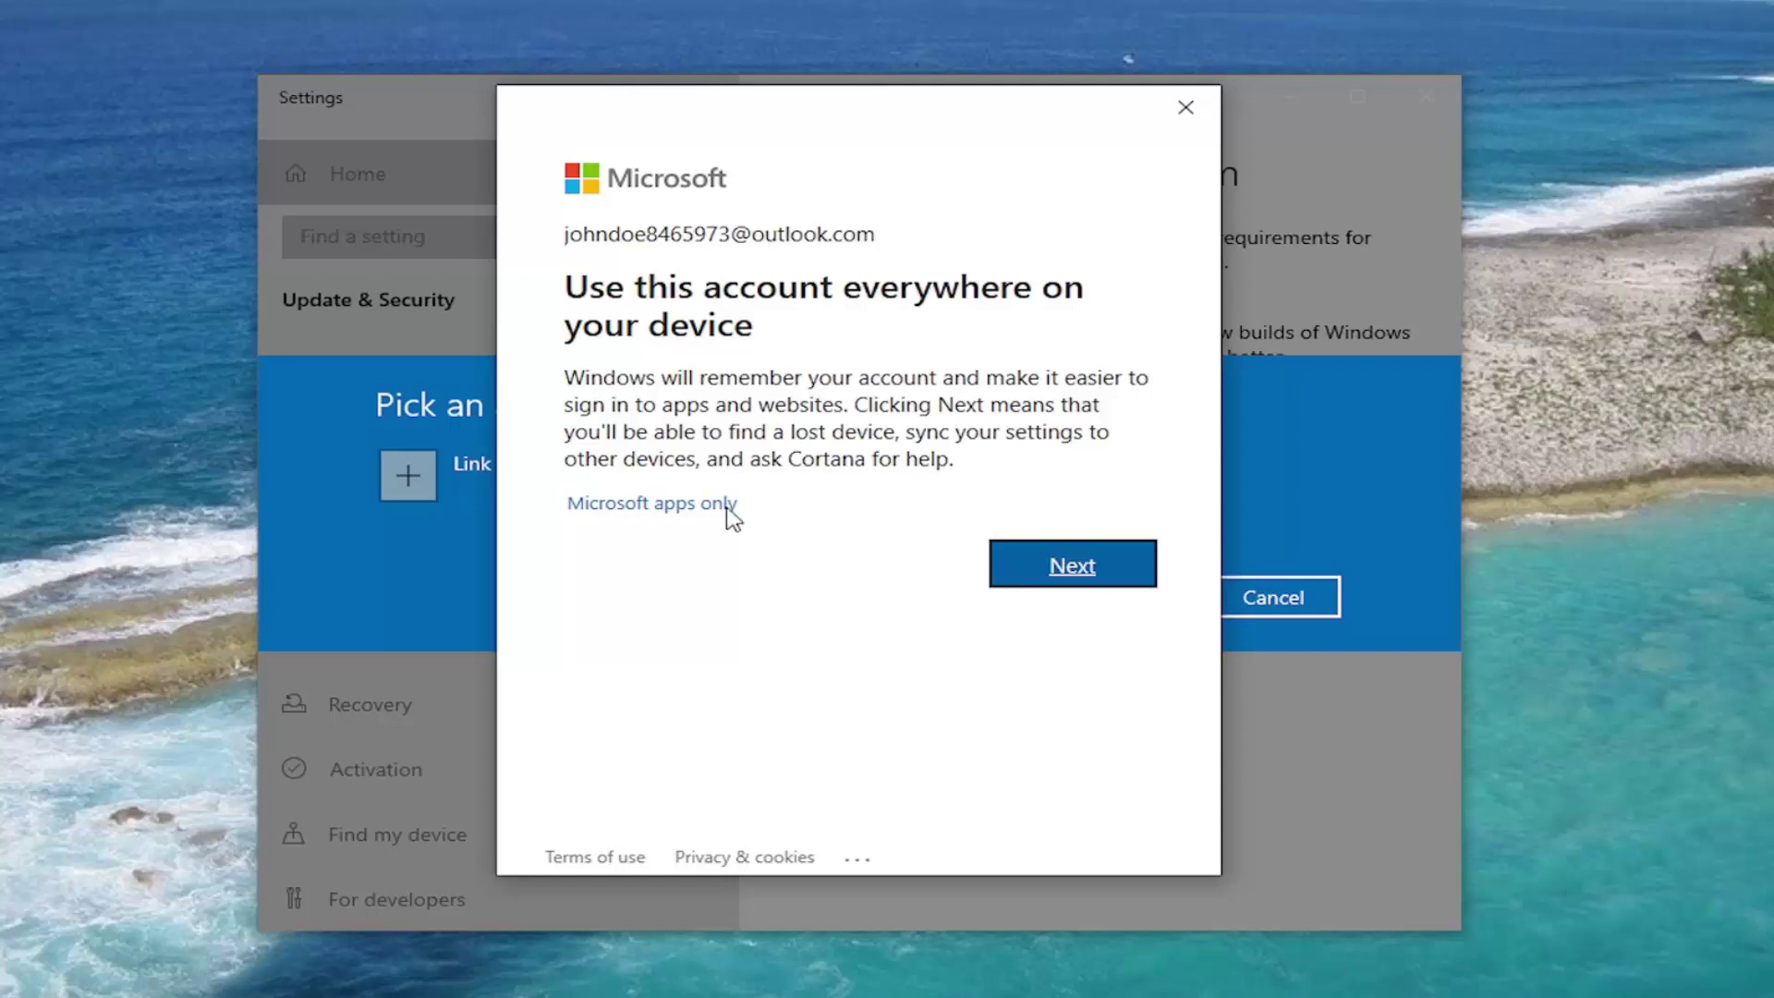
click(640, 502)
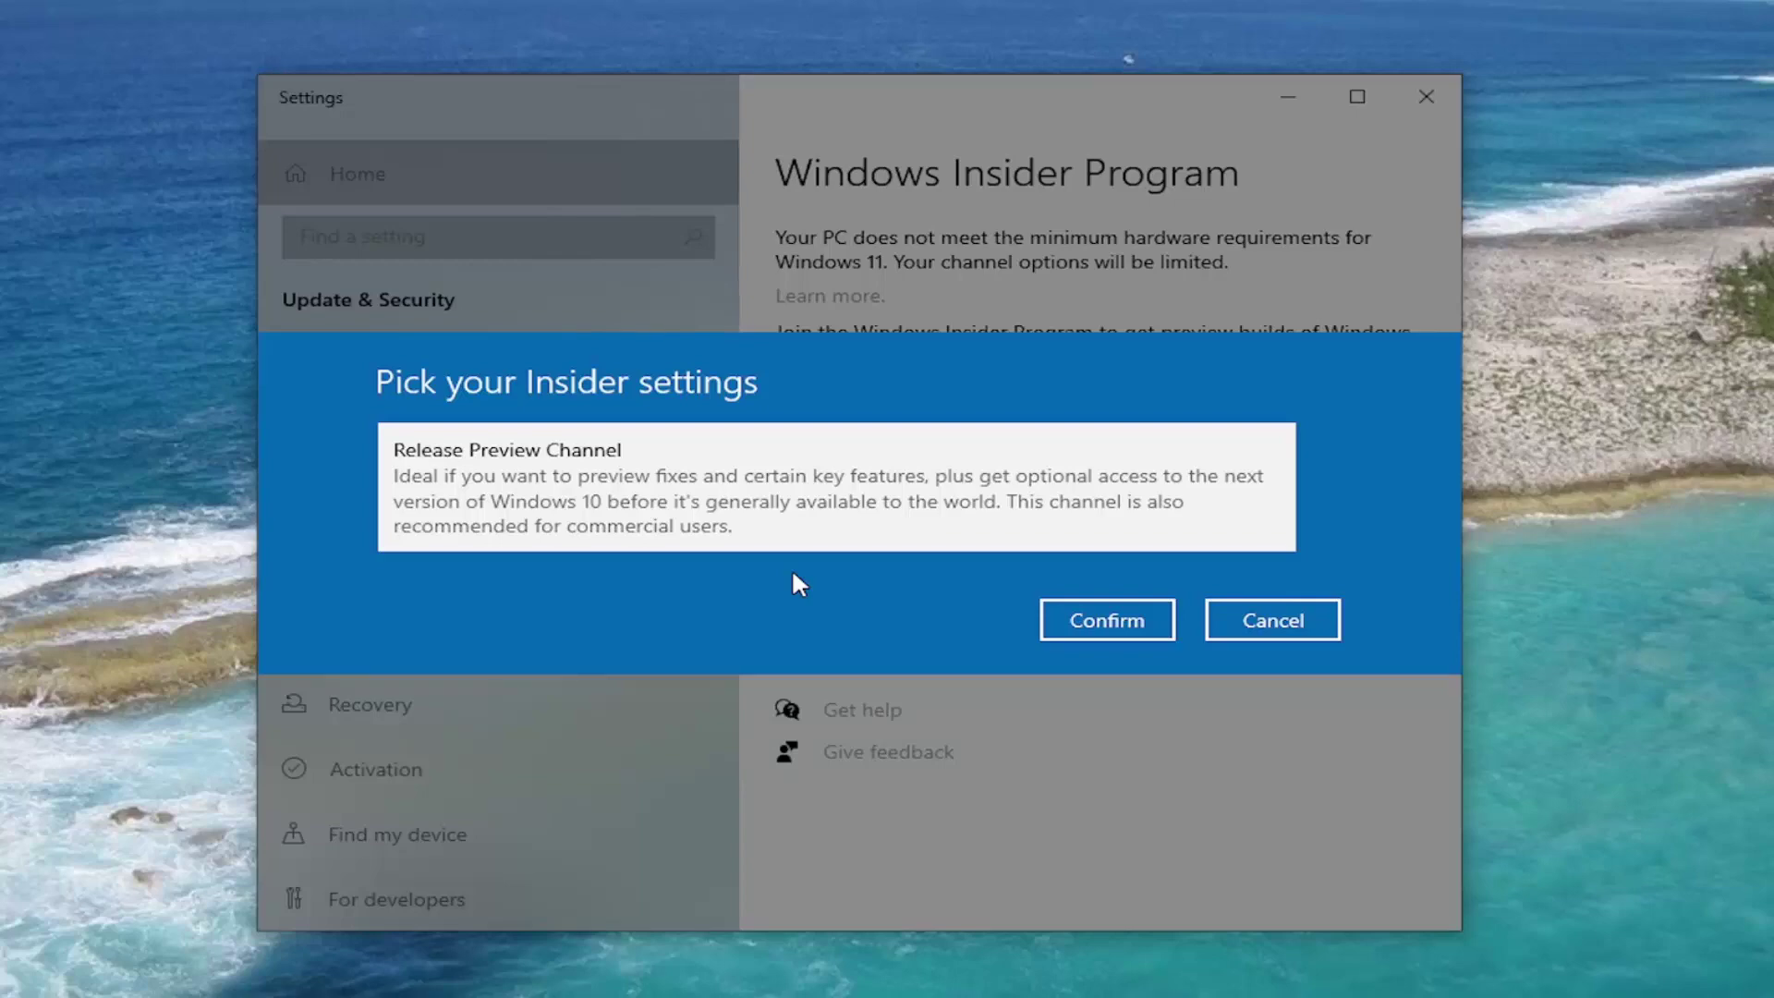
Cancel the Pick your Insider settings dialog without confirming the Release Preview Channel.
click(1327, 617)
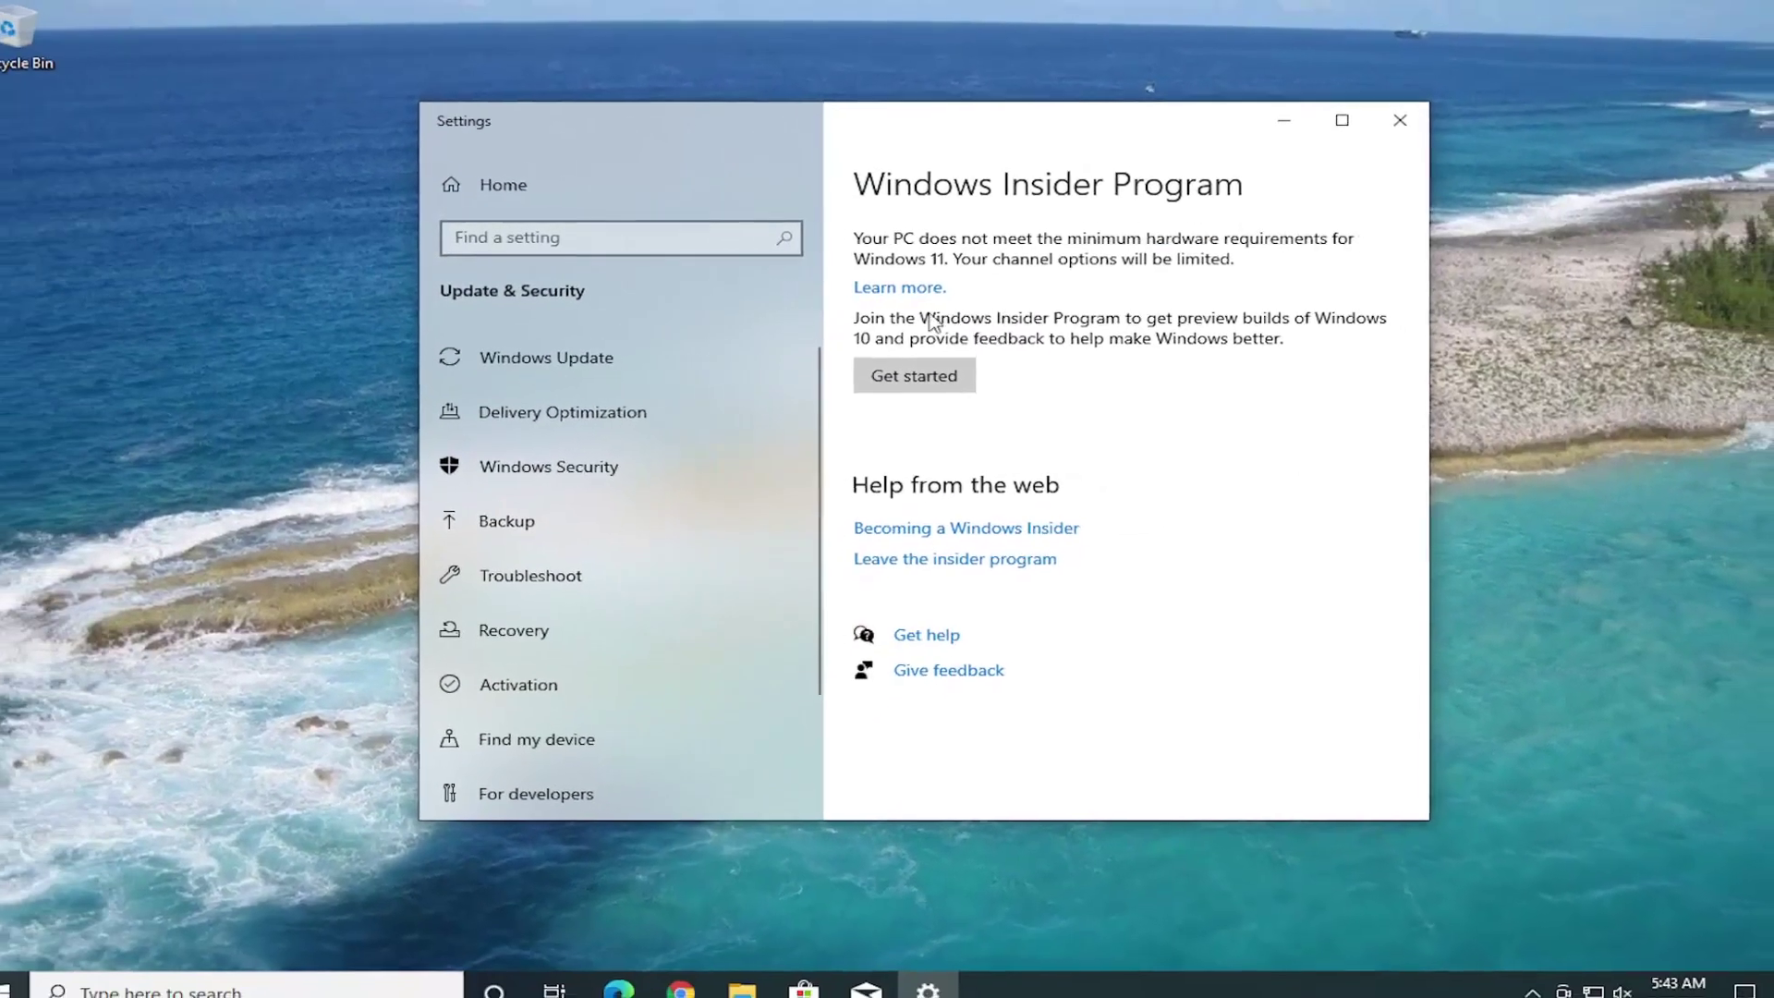
Search 'windows 11 system' in Chrome and jump to Microsoft's Windows 11 System requirements table.
click(679, 992)
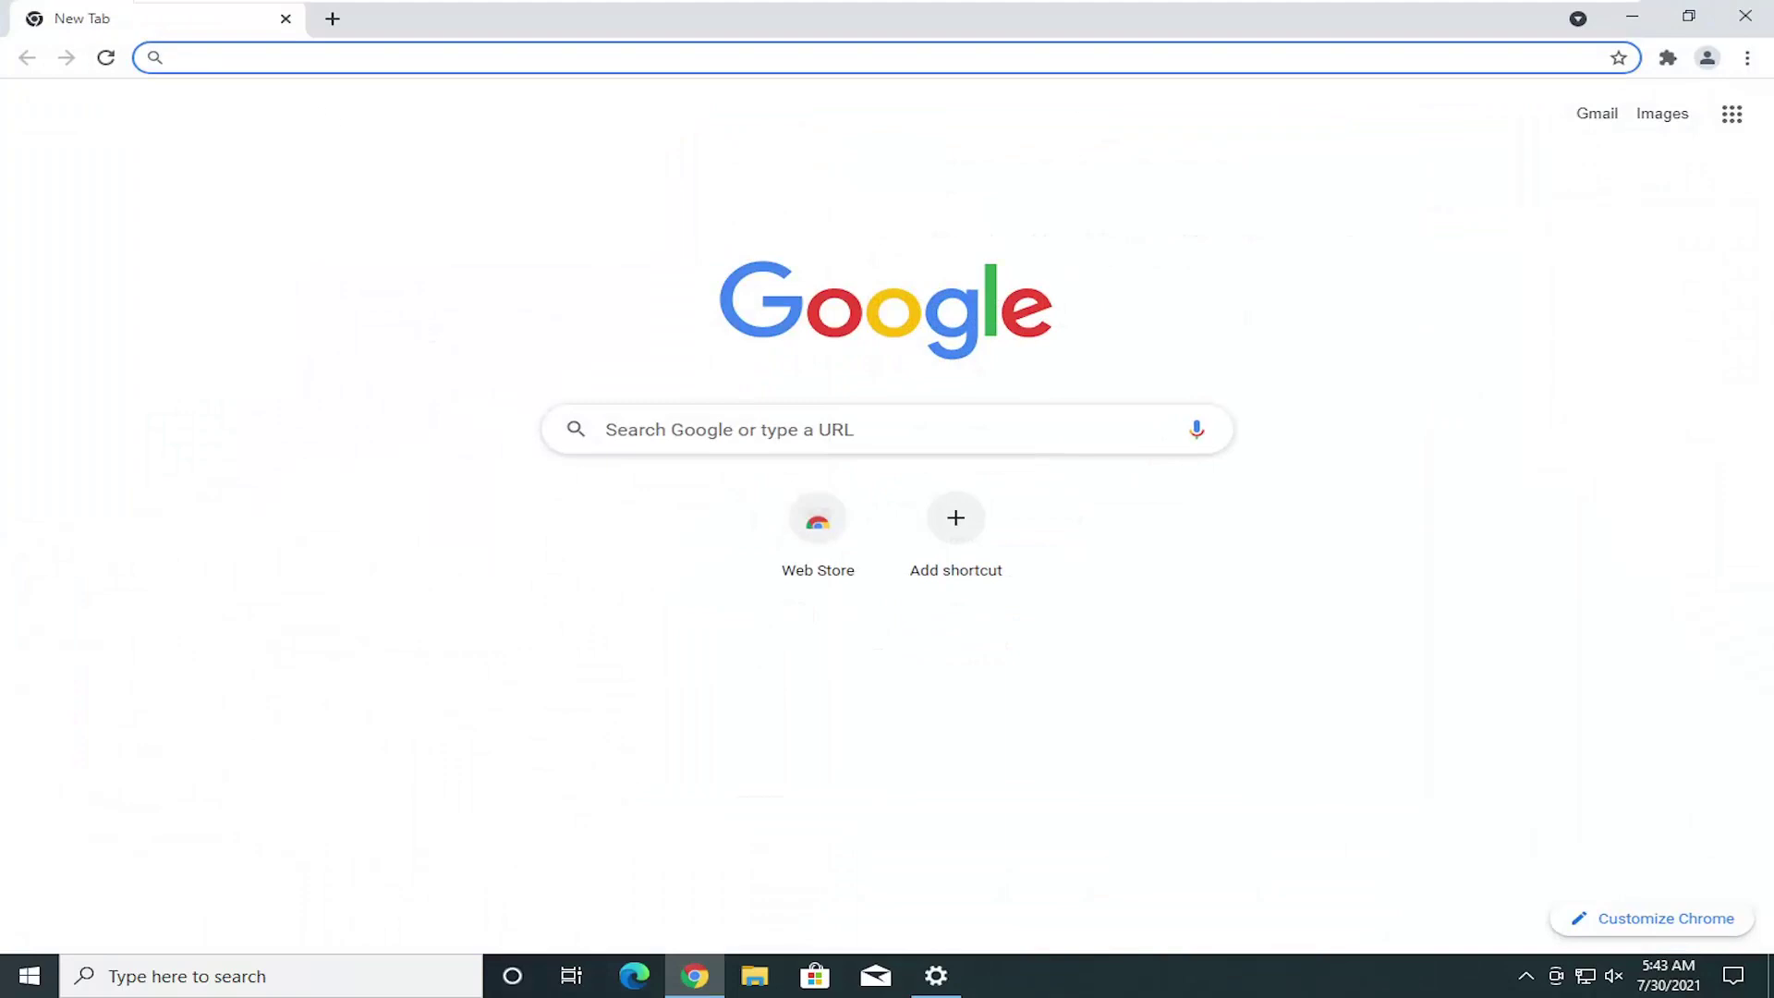
text(windows)
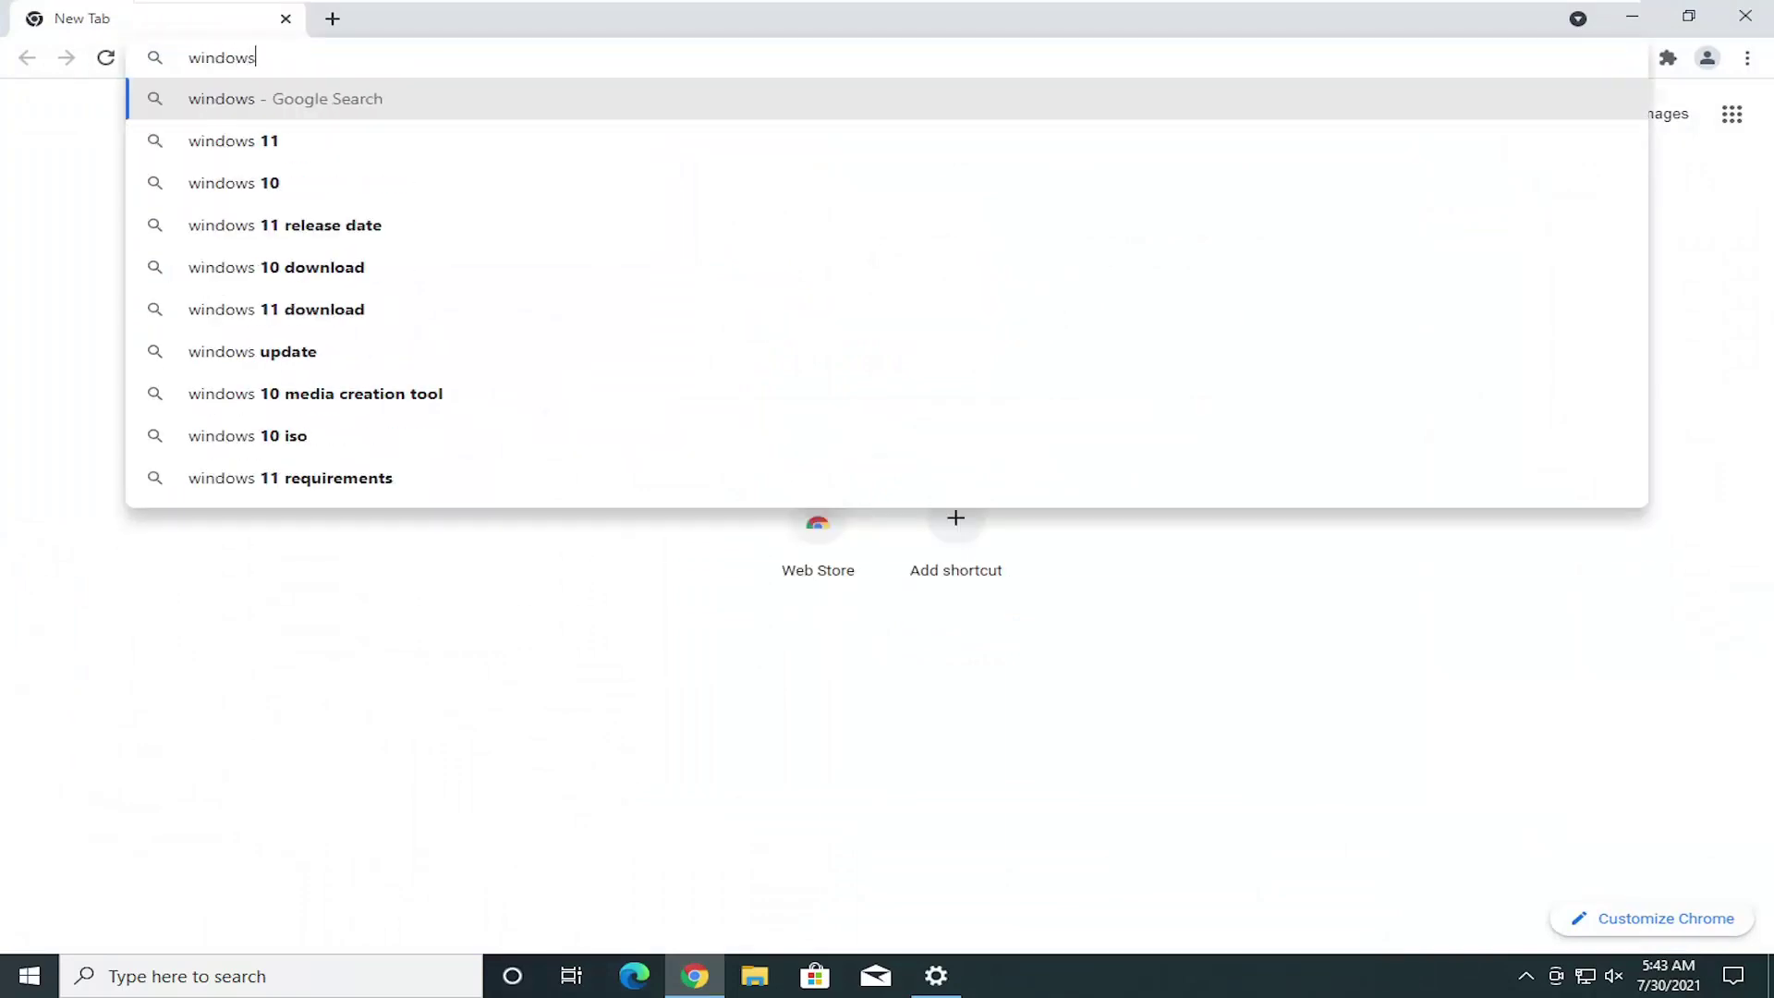
text( 11 system)
key(Return)
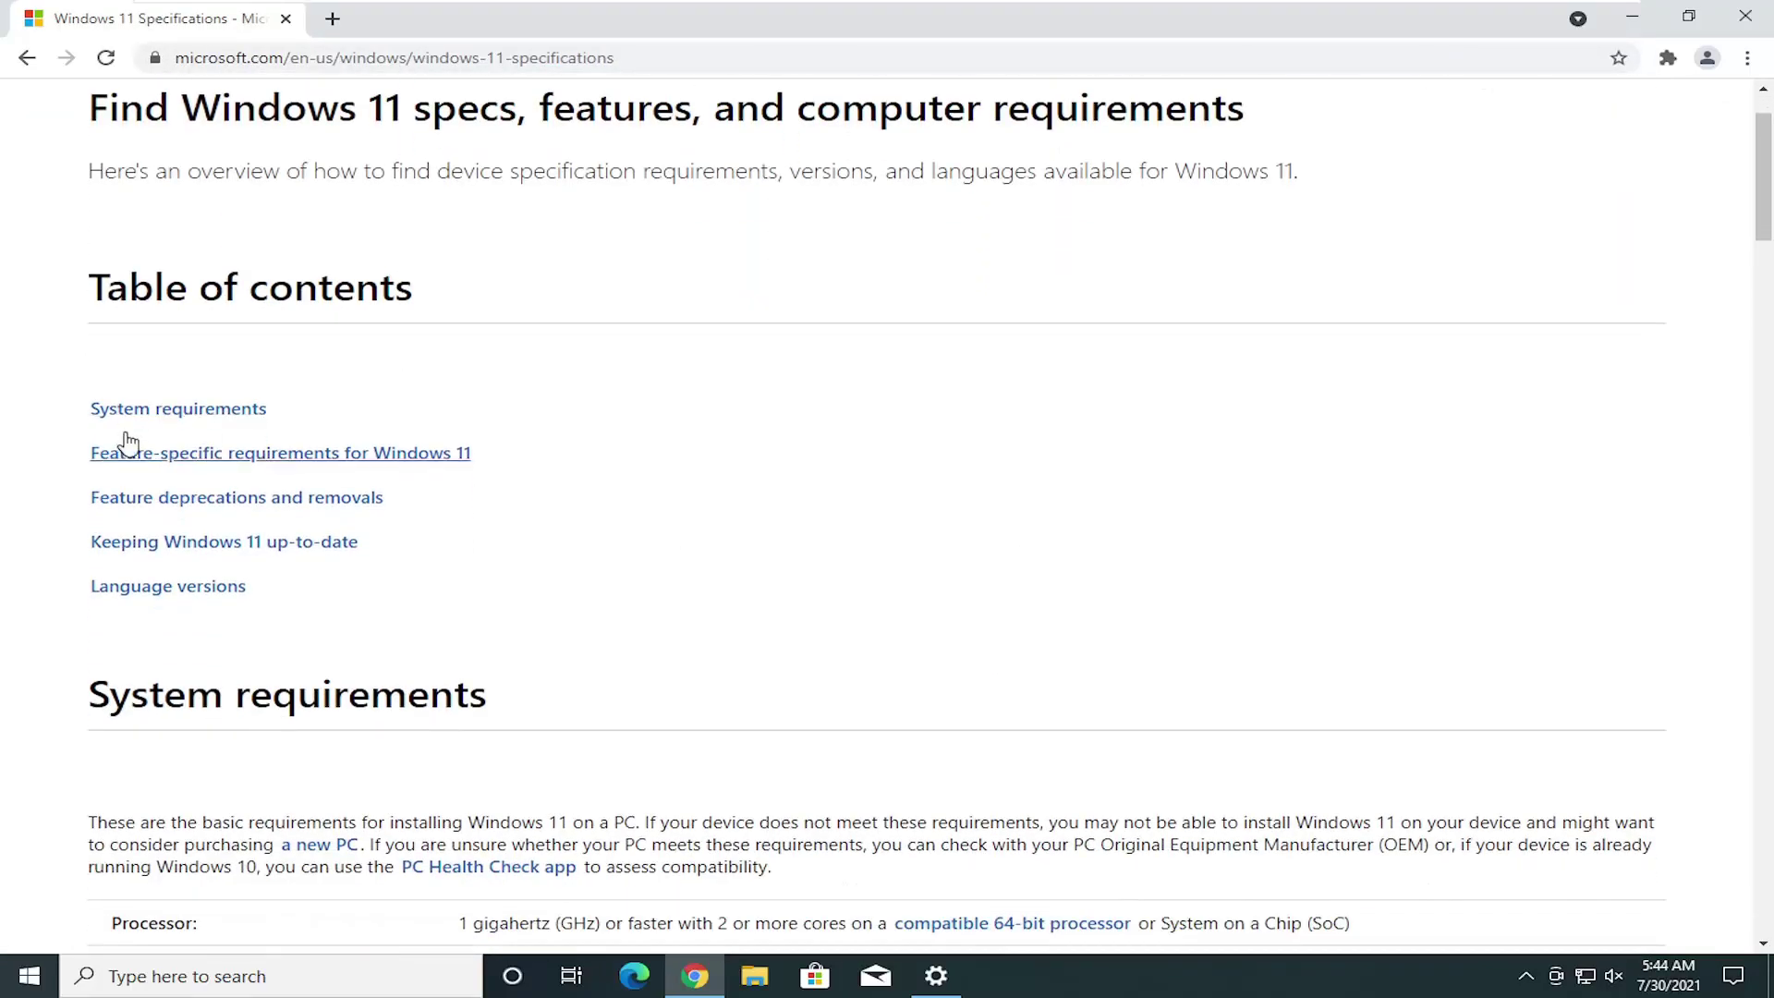
click(139, 410)
scroll(456, 399, down, 1)
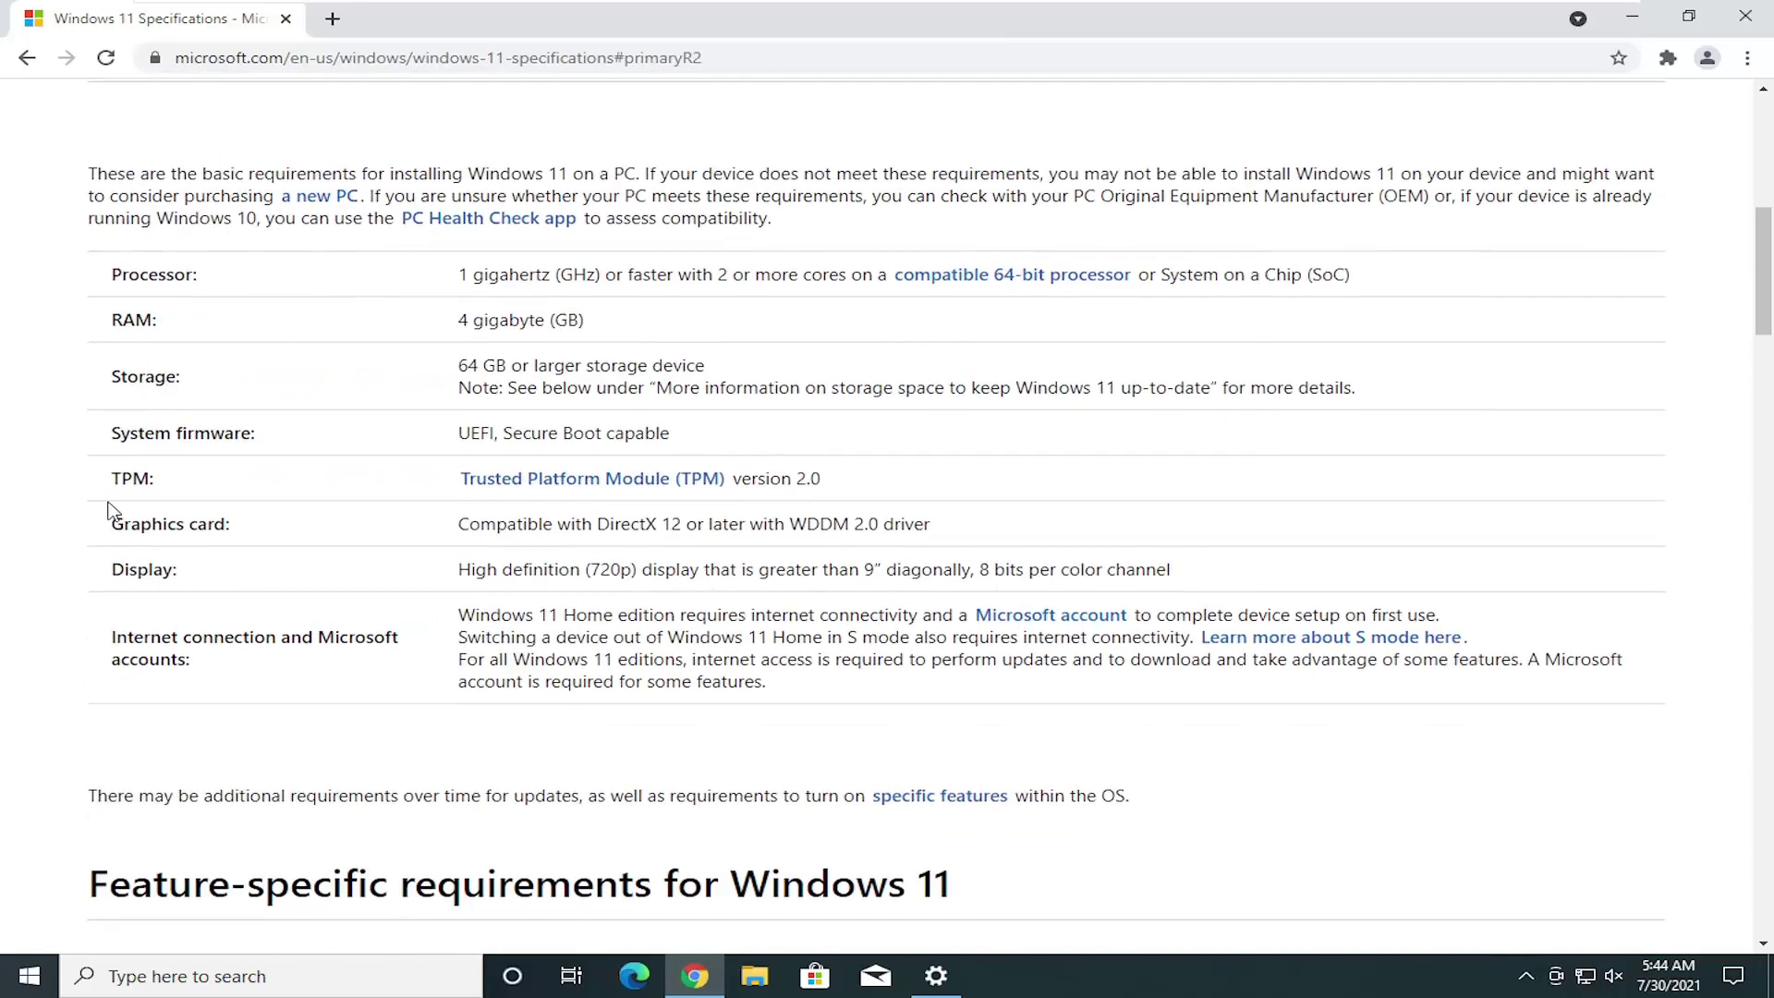
scroll(993, 399, up, 1)
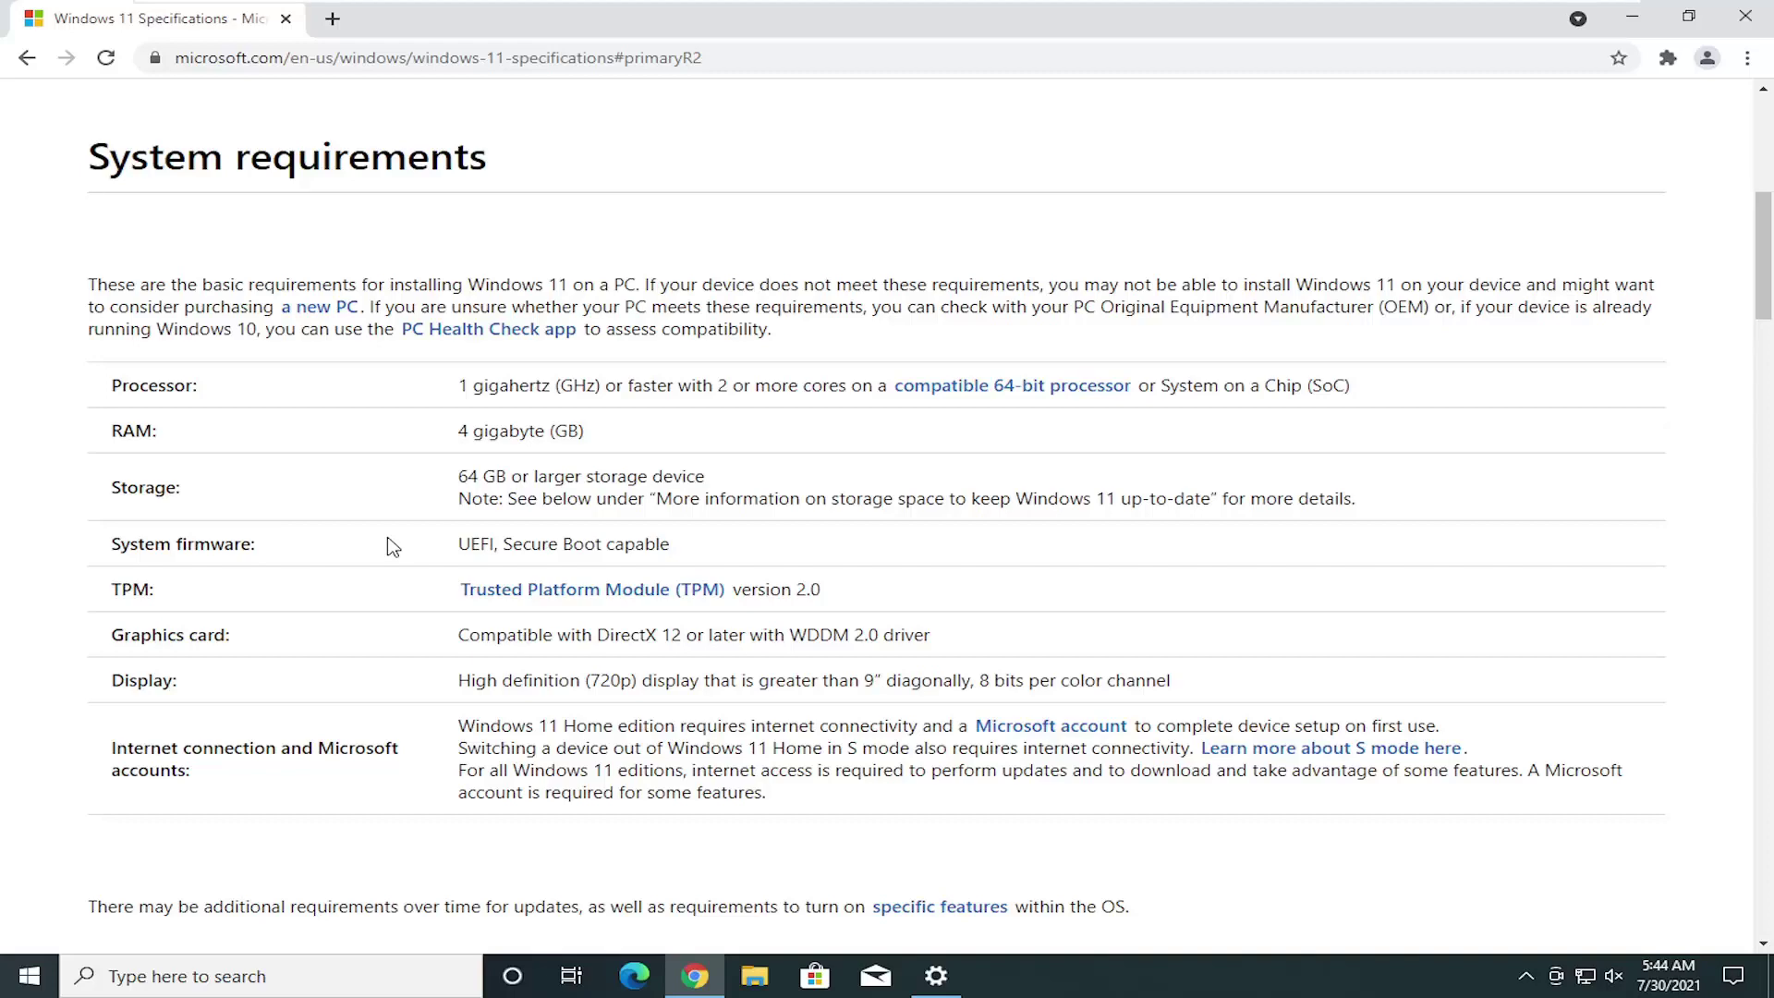
scroll(393, 546, down, 1)
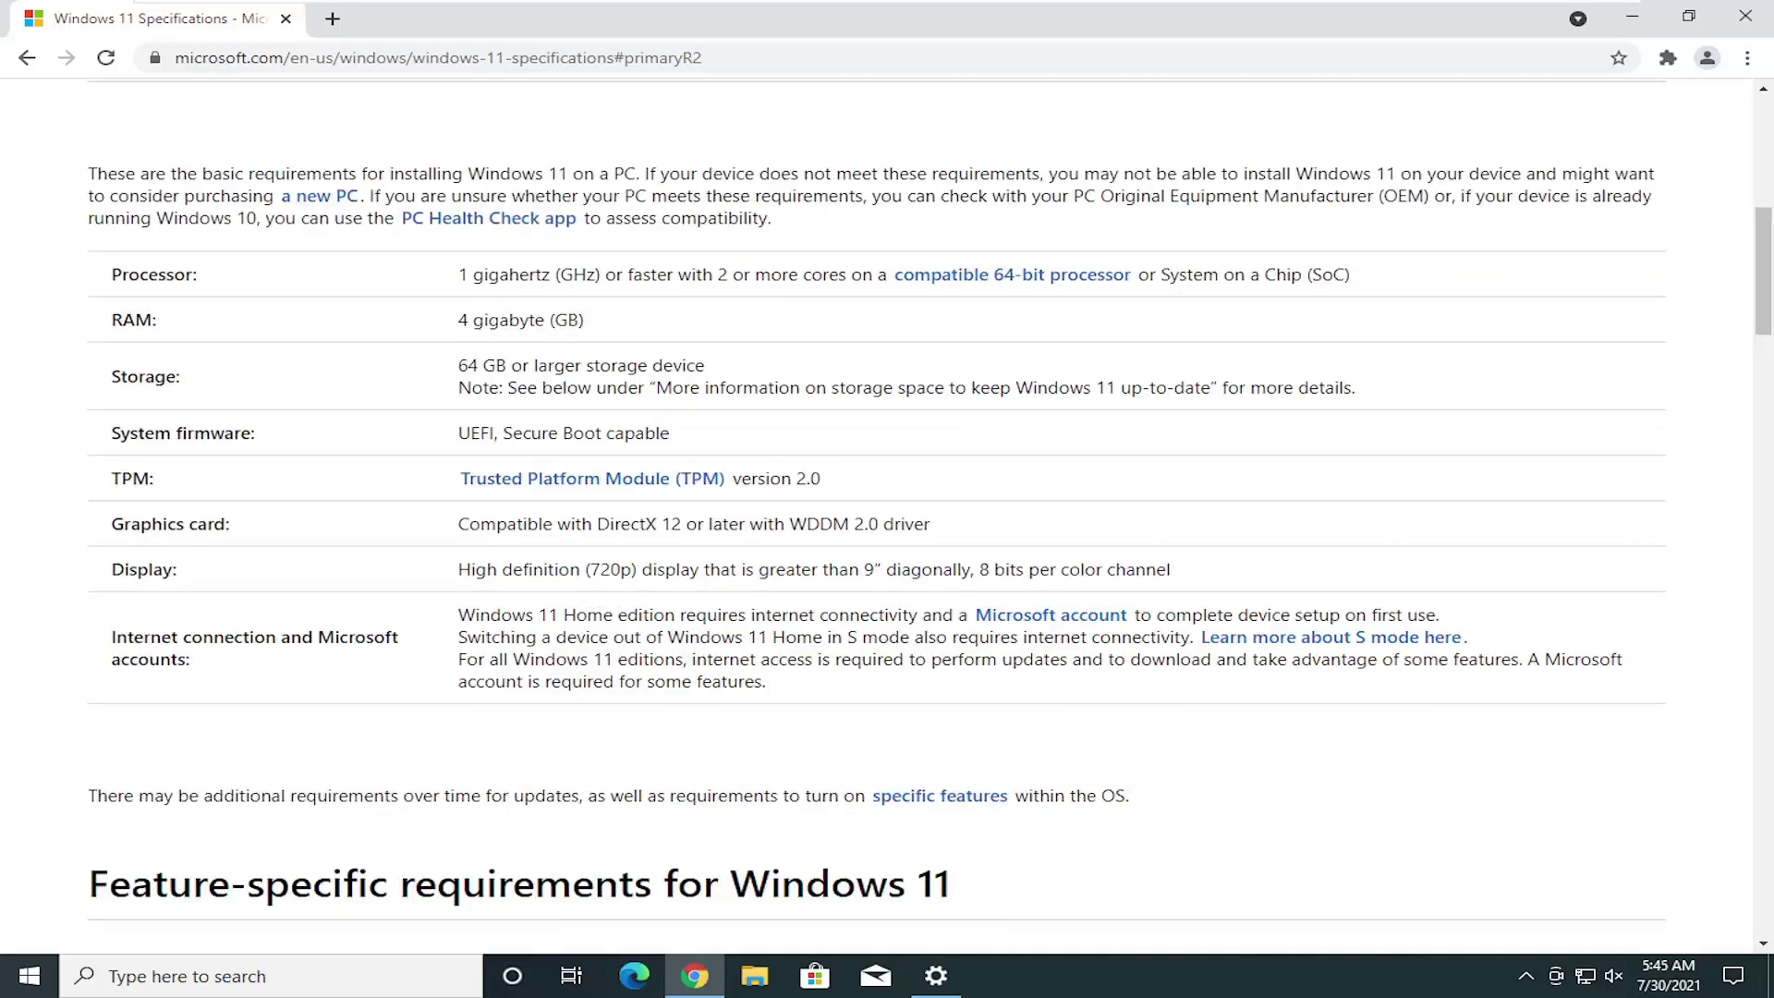
Review the Windows 11 requirements table, from the Display row into the feature-specific requirements.
drag(190, 573, 78, 580)
click(76, 578)
scroll(887, 508, down, 2)
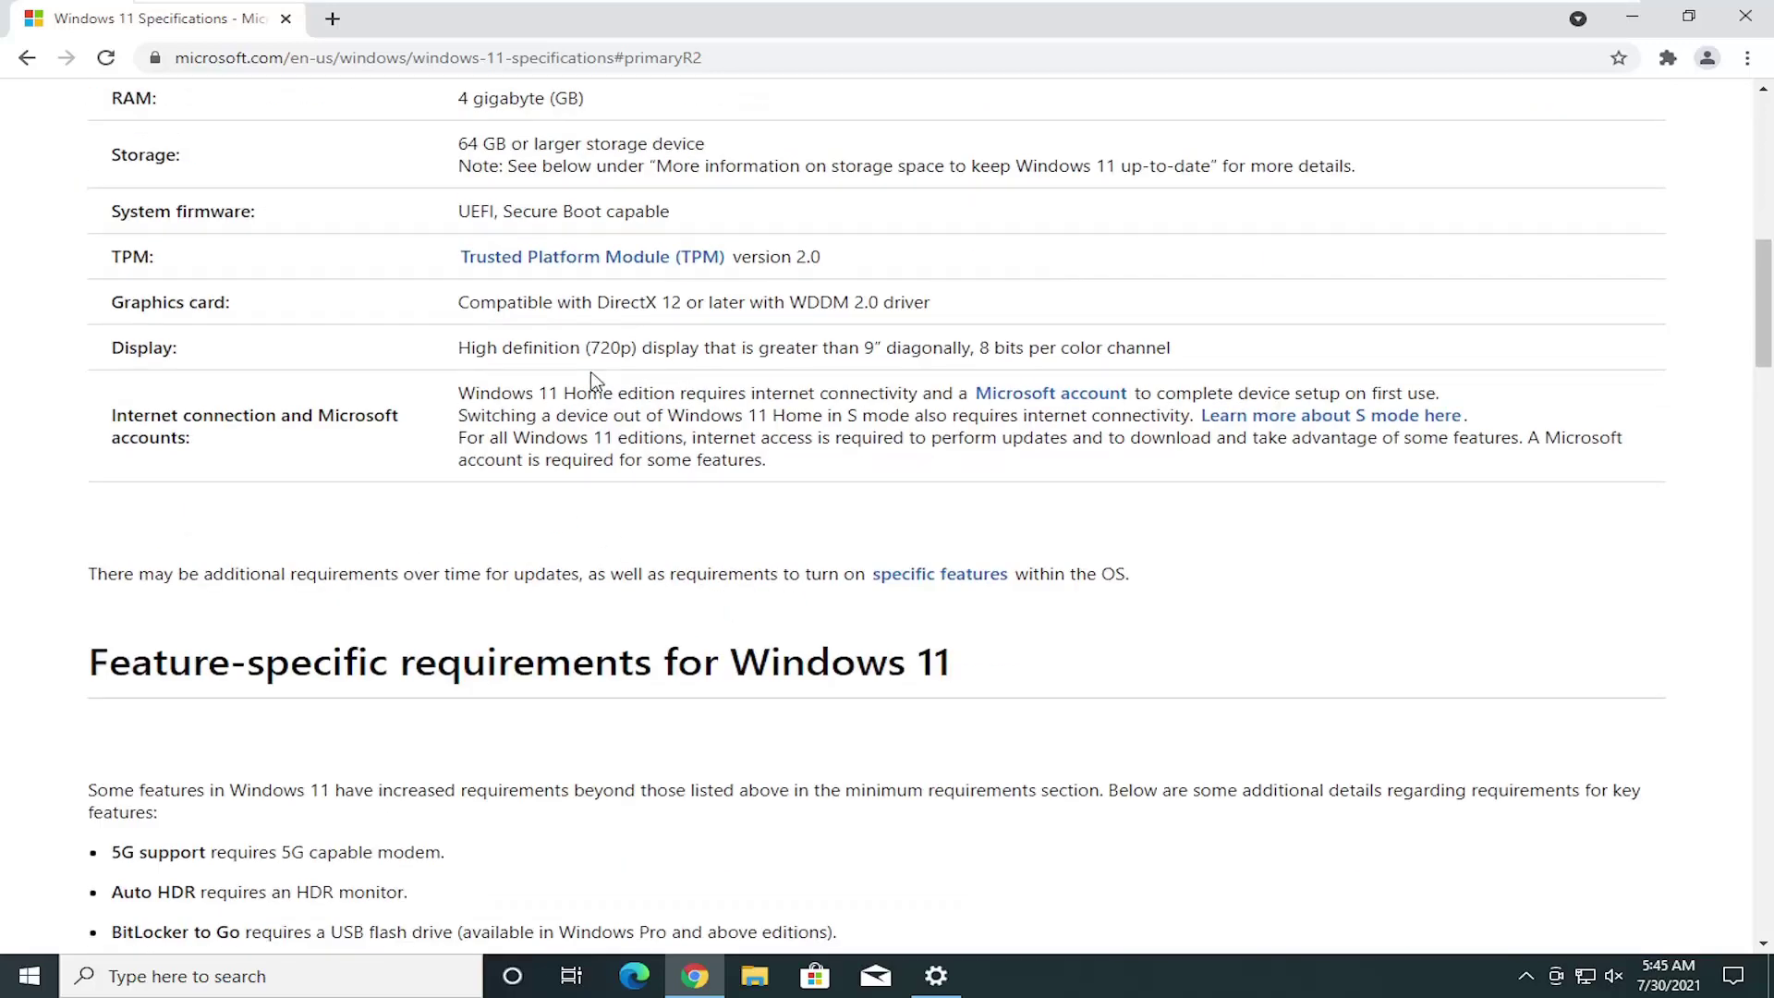
scroll(725, 411, down, 3)
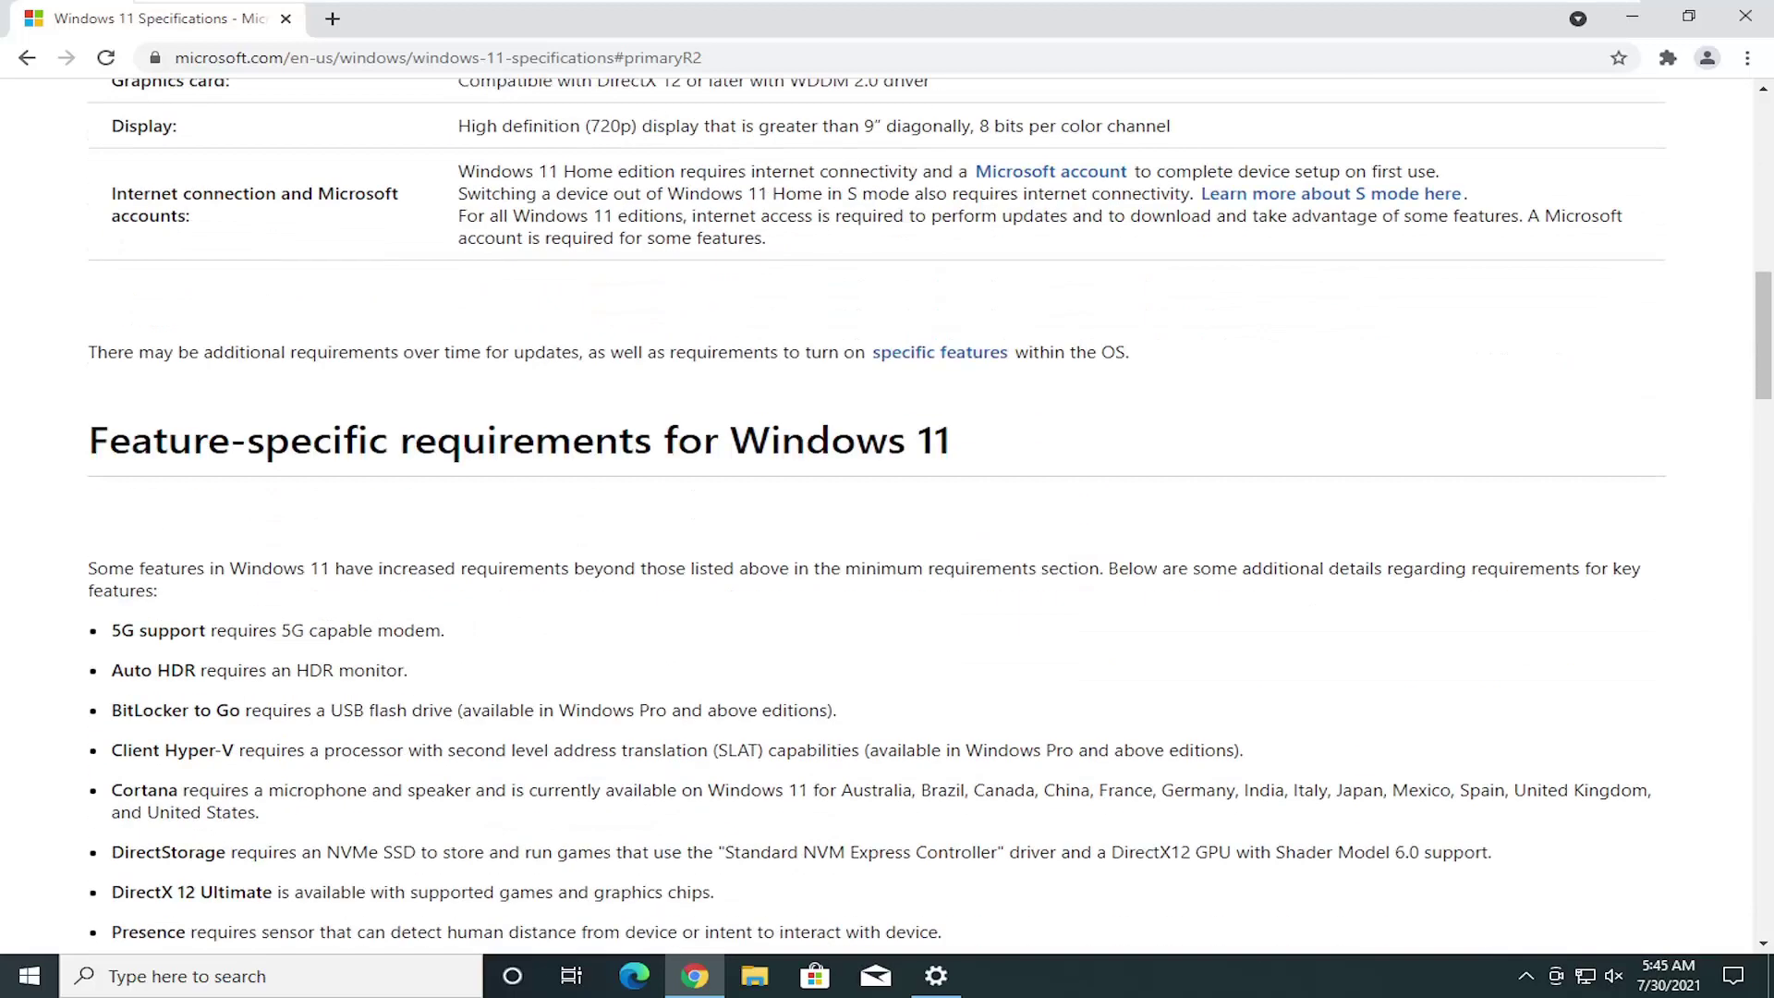
scroll(725, 411, down, 2)
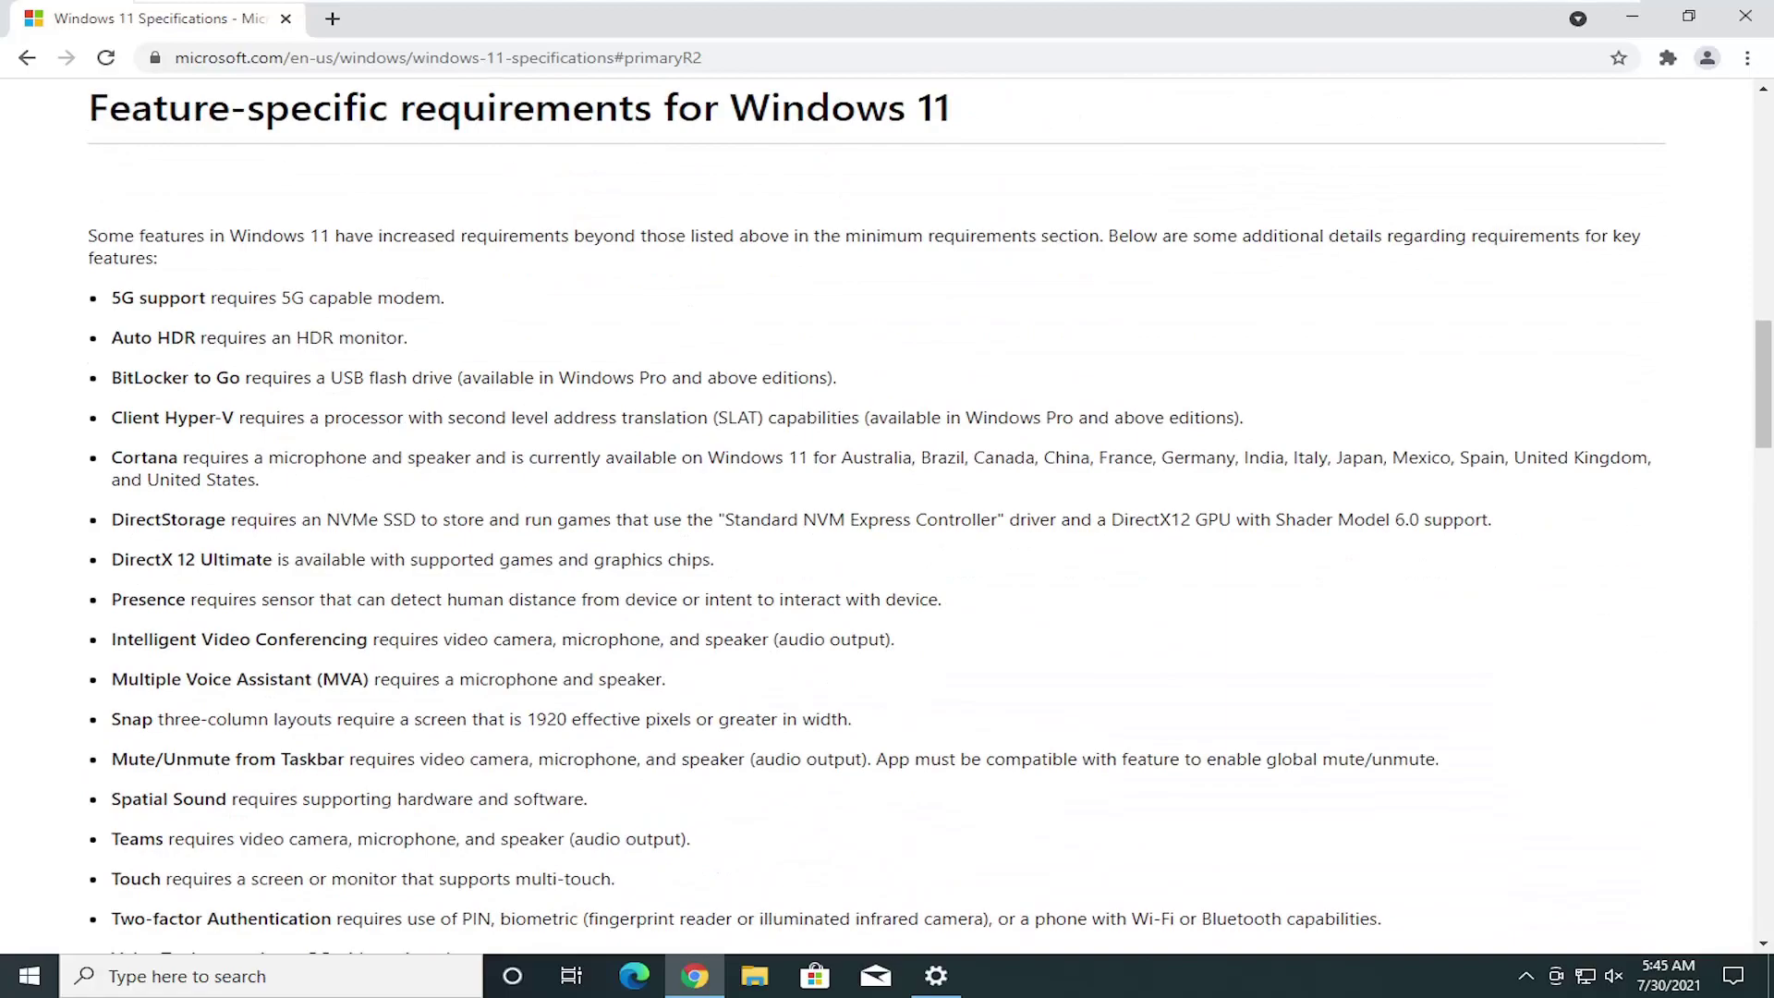
scroll(237, 506, down, 8)
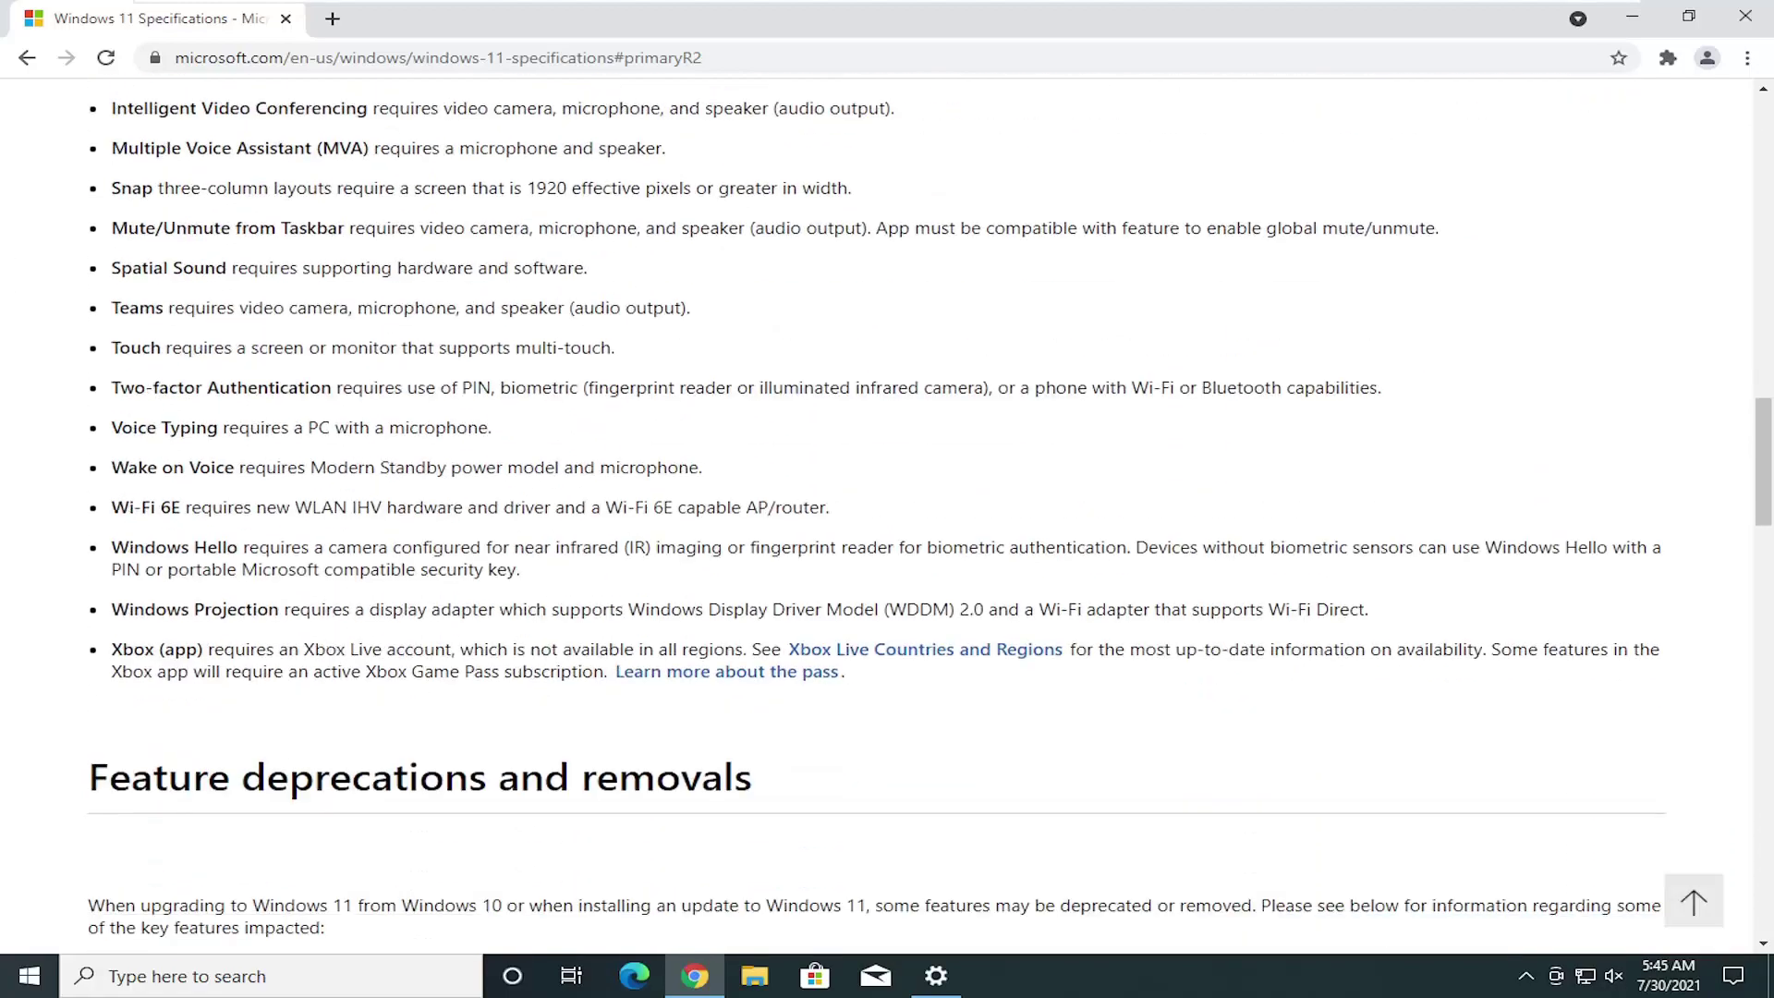
scroll(504, 266, down, 6)
scroll(504, 266, up, 6)
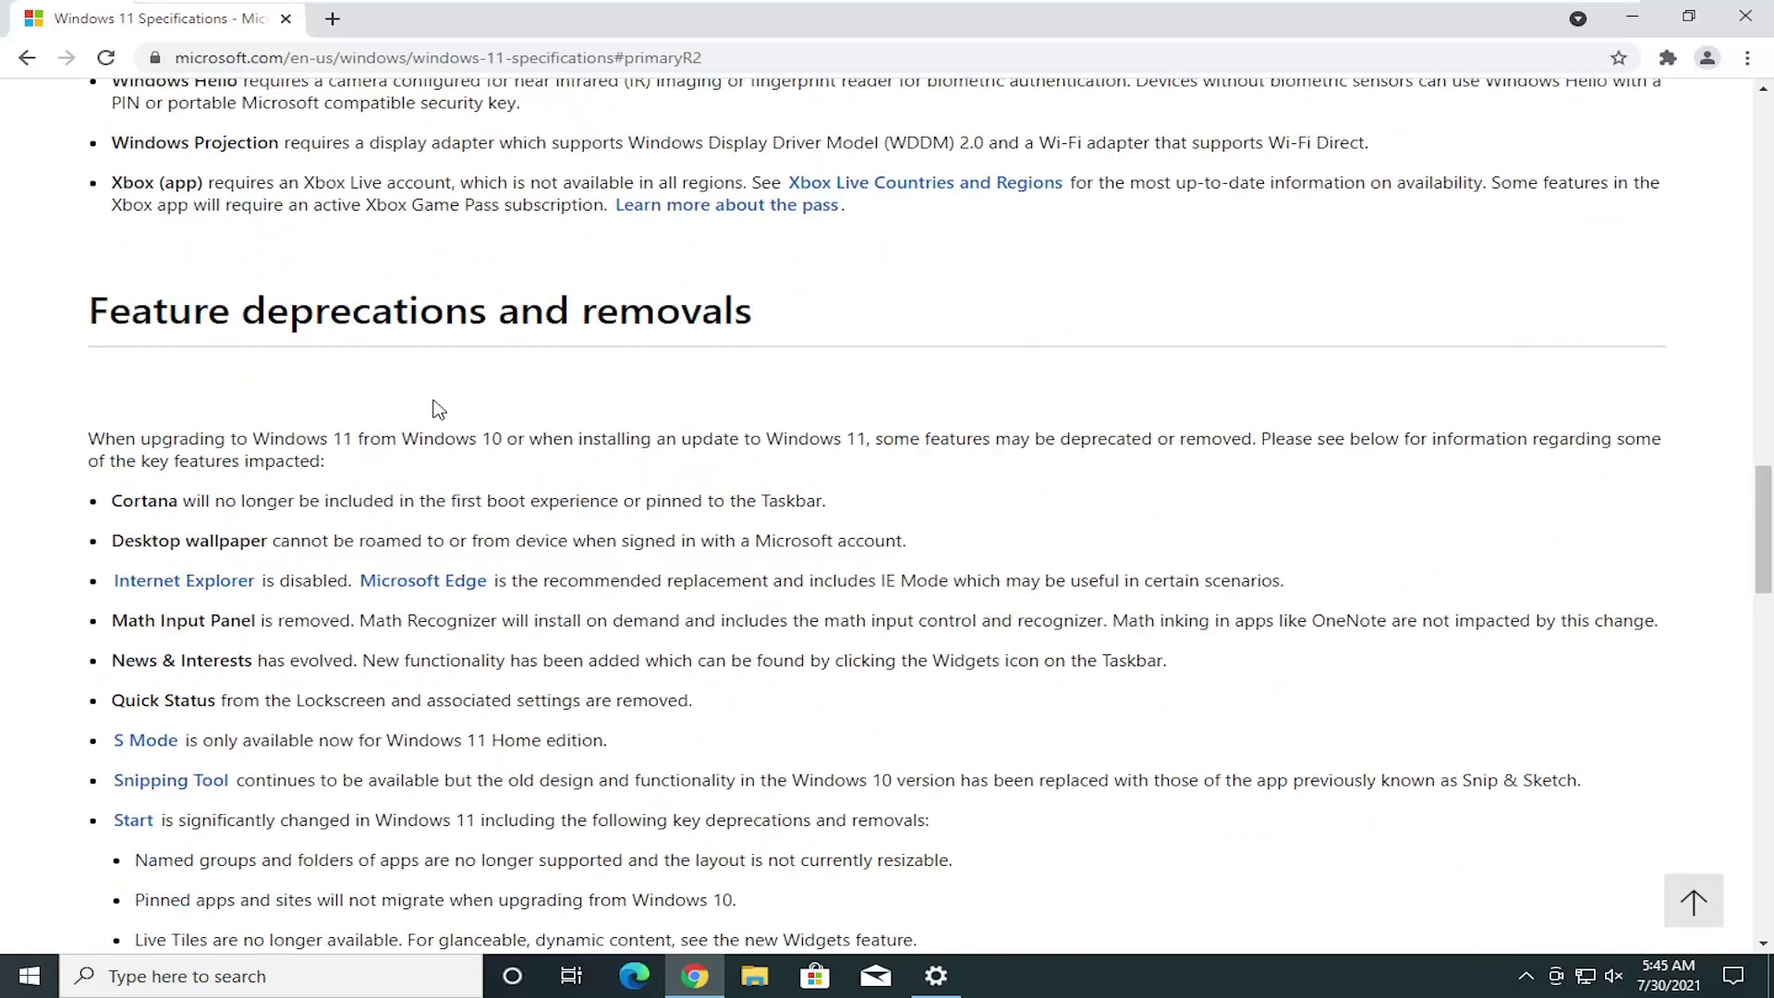
scroll(439, 409, down, 1)
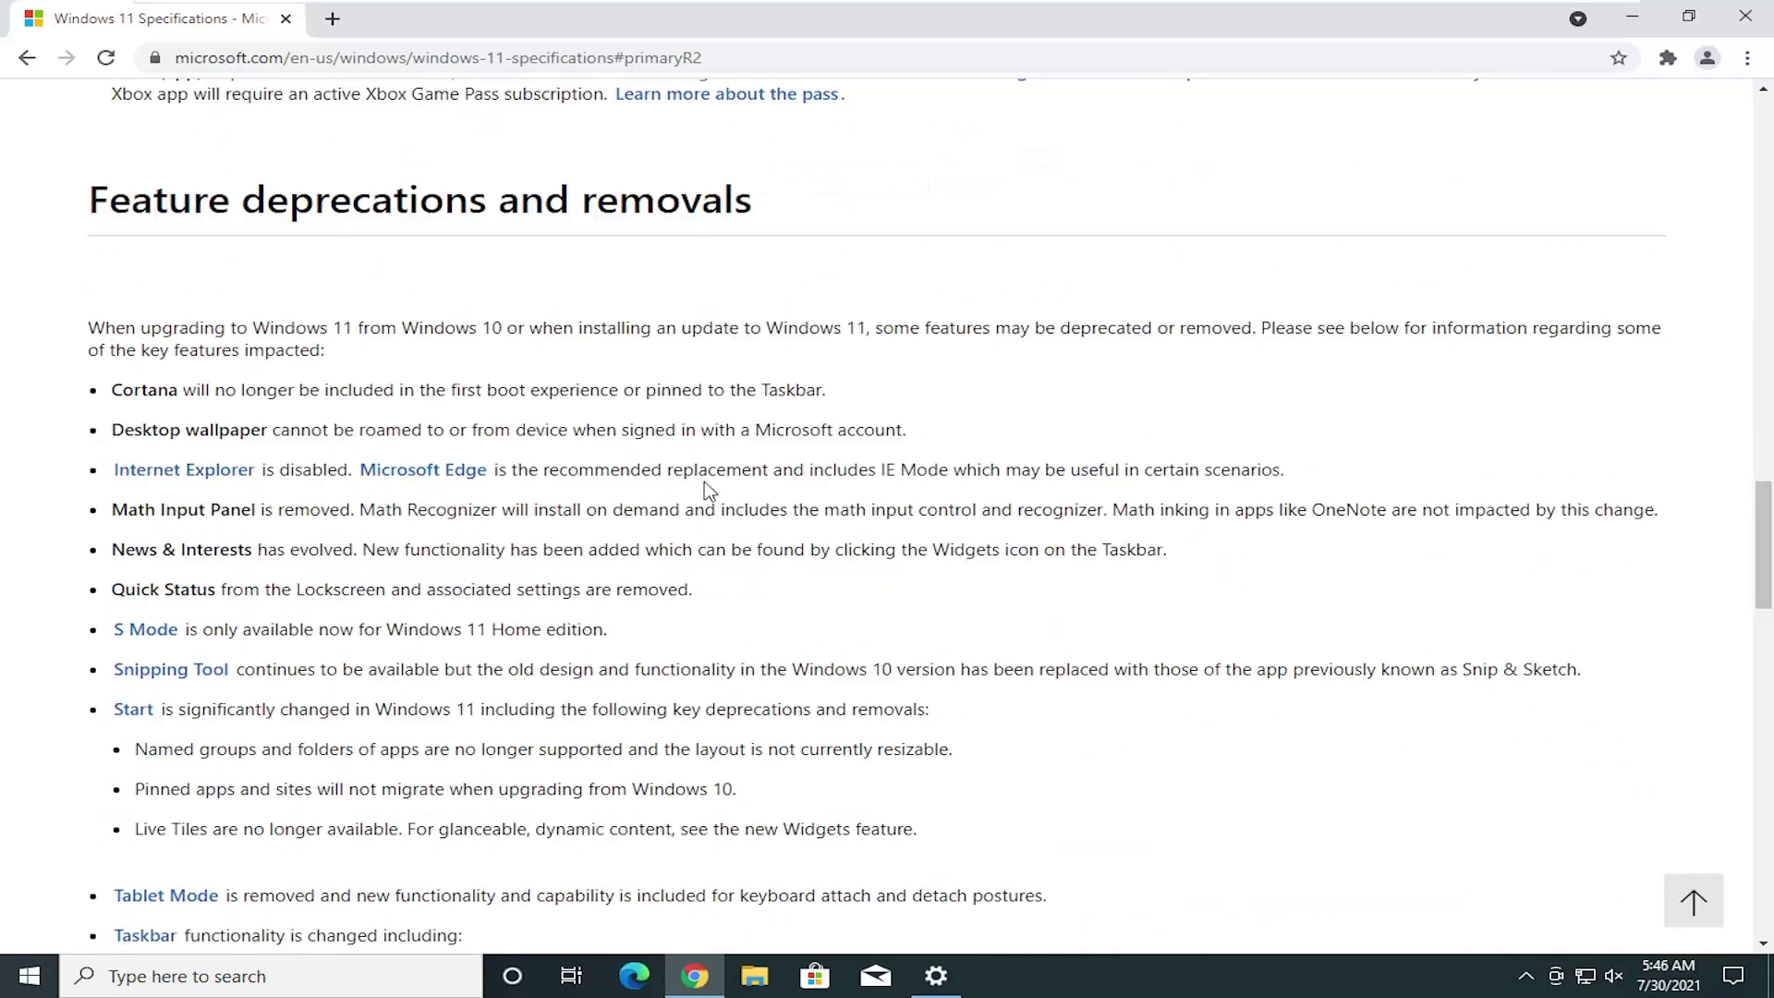
Read the deprecations, such as Internet Explorer being disabled, then close Chrome.
drag(349, 470, 279, 470)
scroll(294, 543, down, 1)
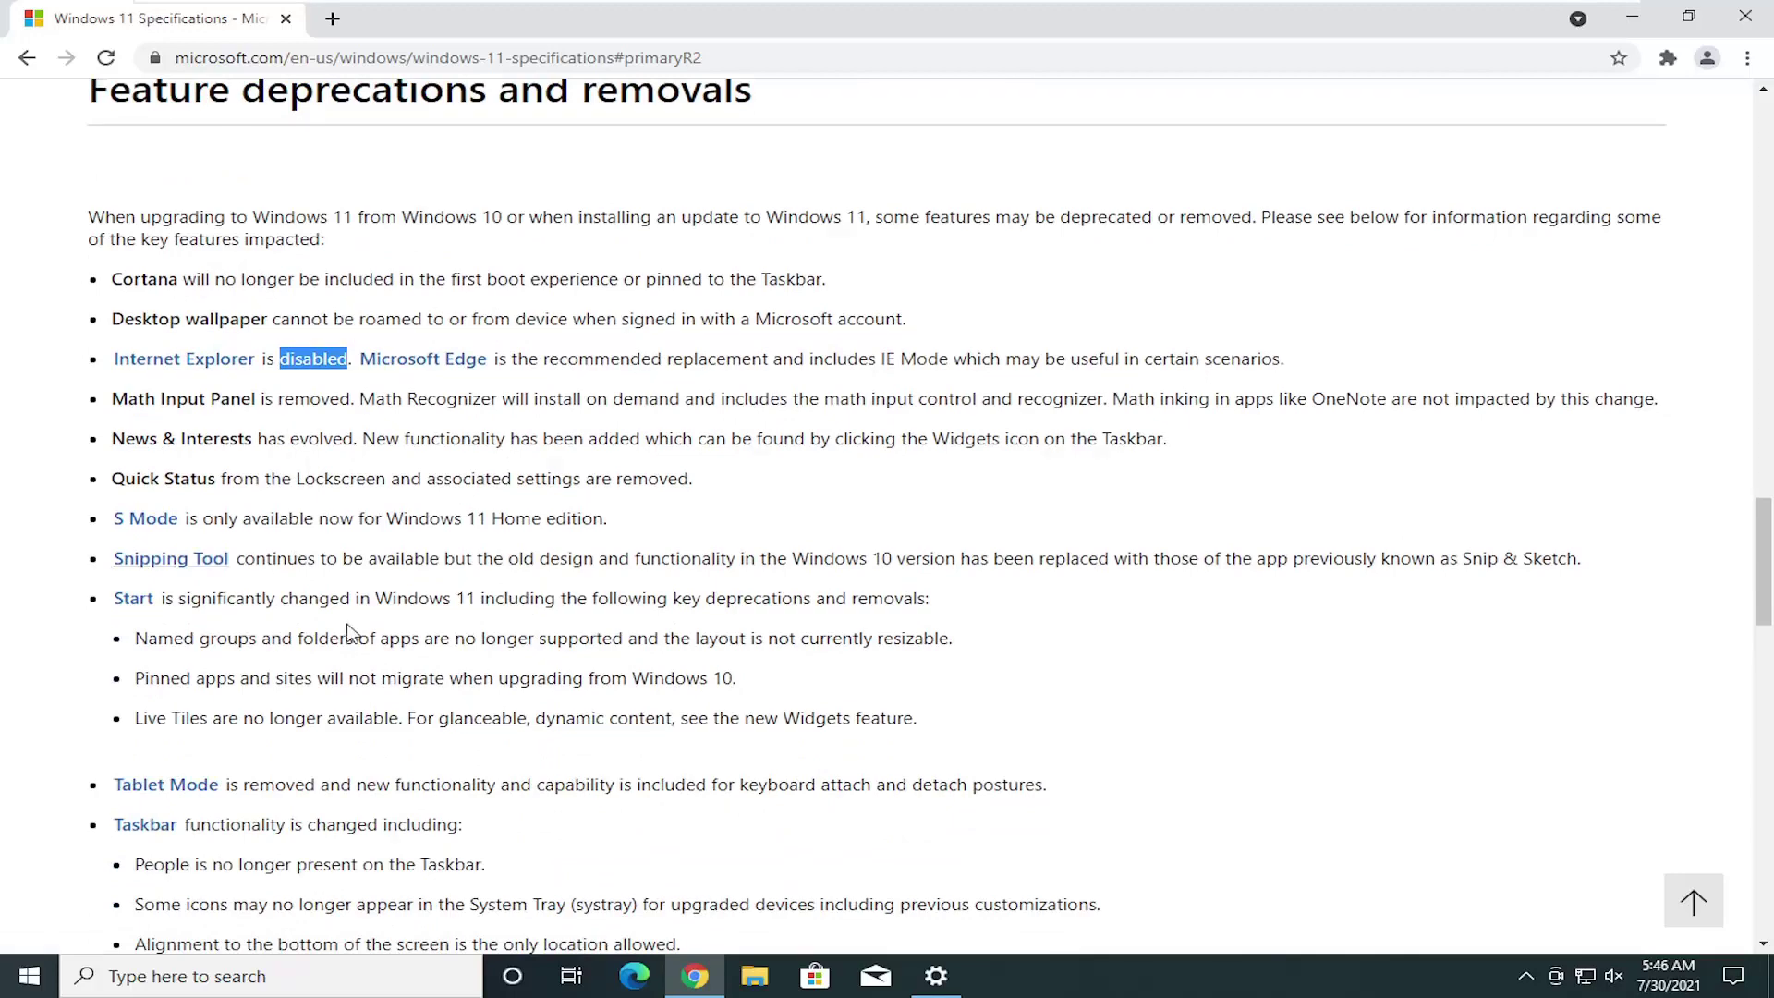
scroll(436, 631, down, 1)
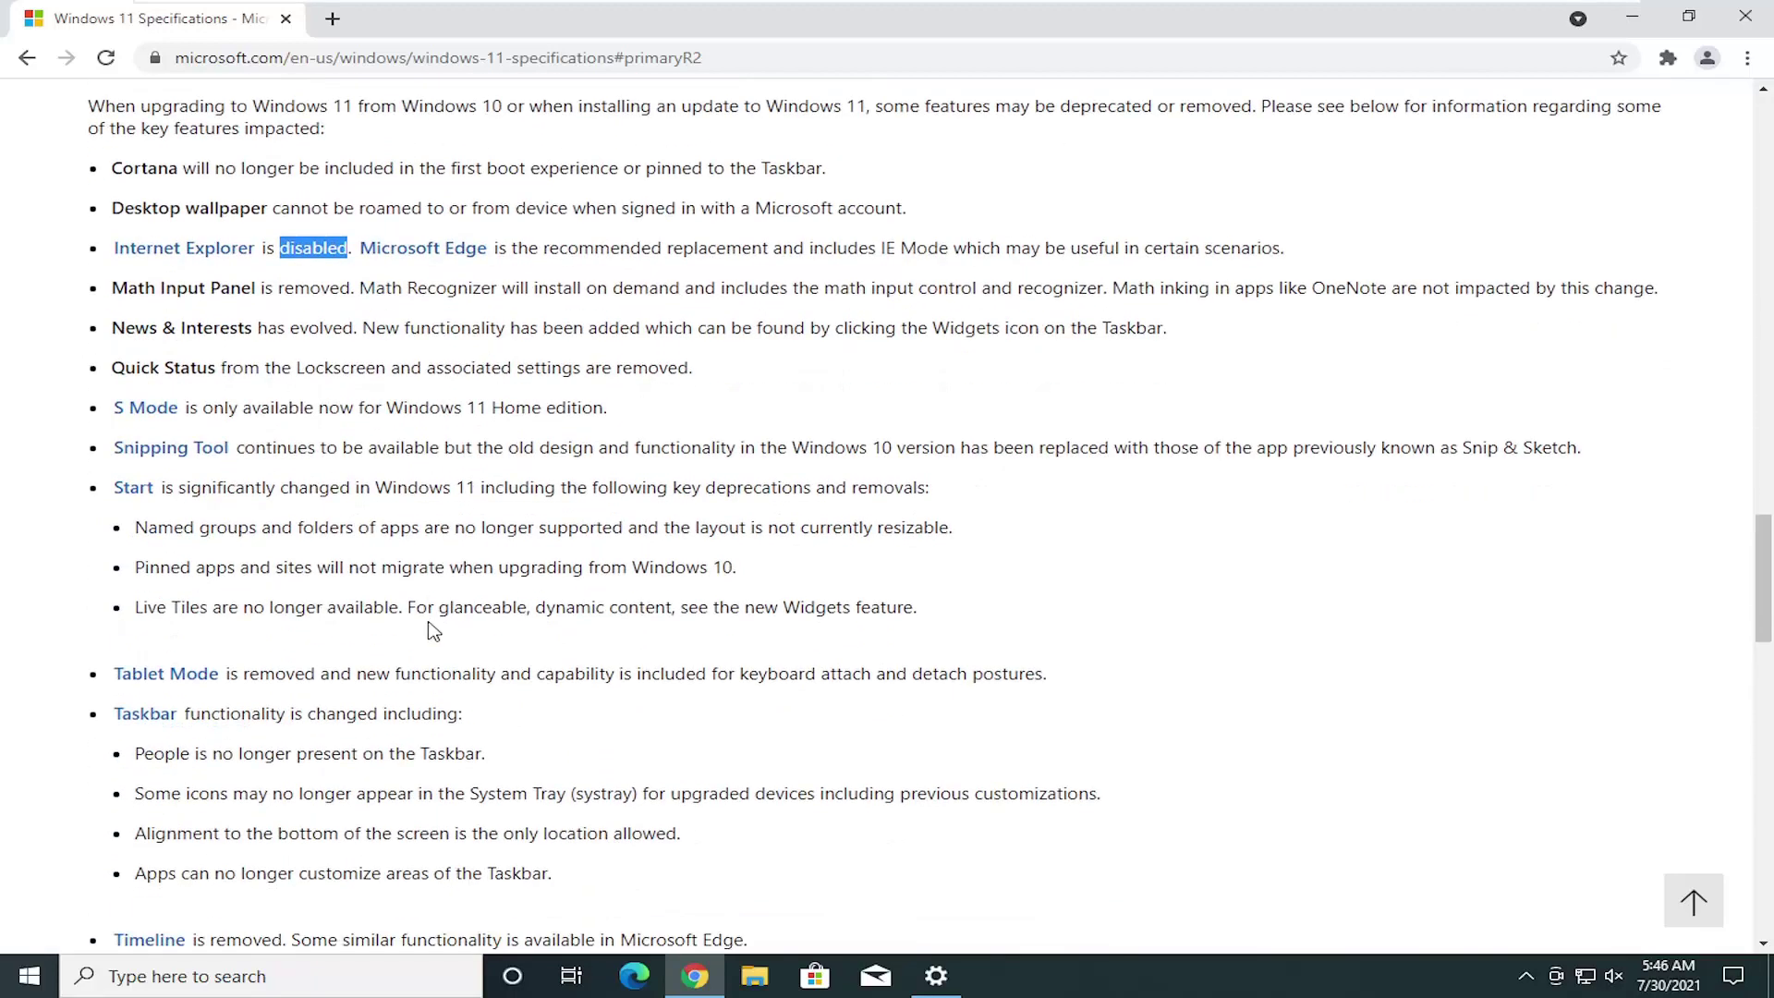
scroll(434, 630, down, 1)
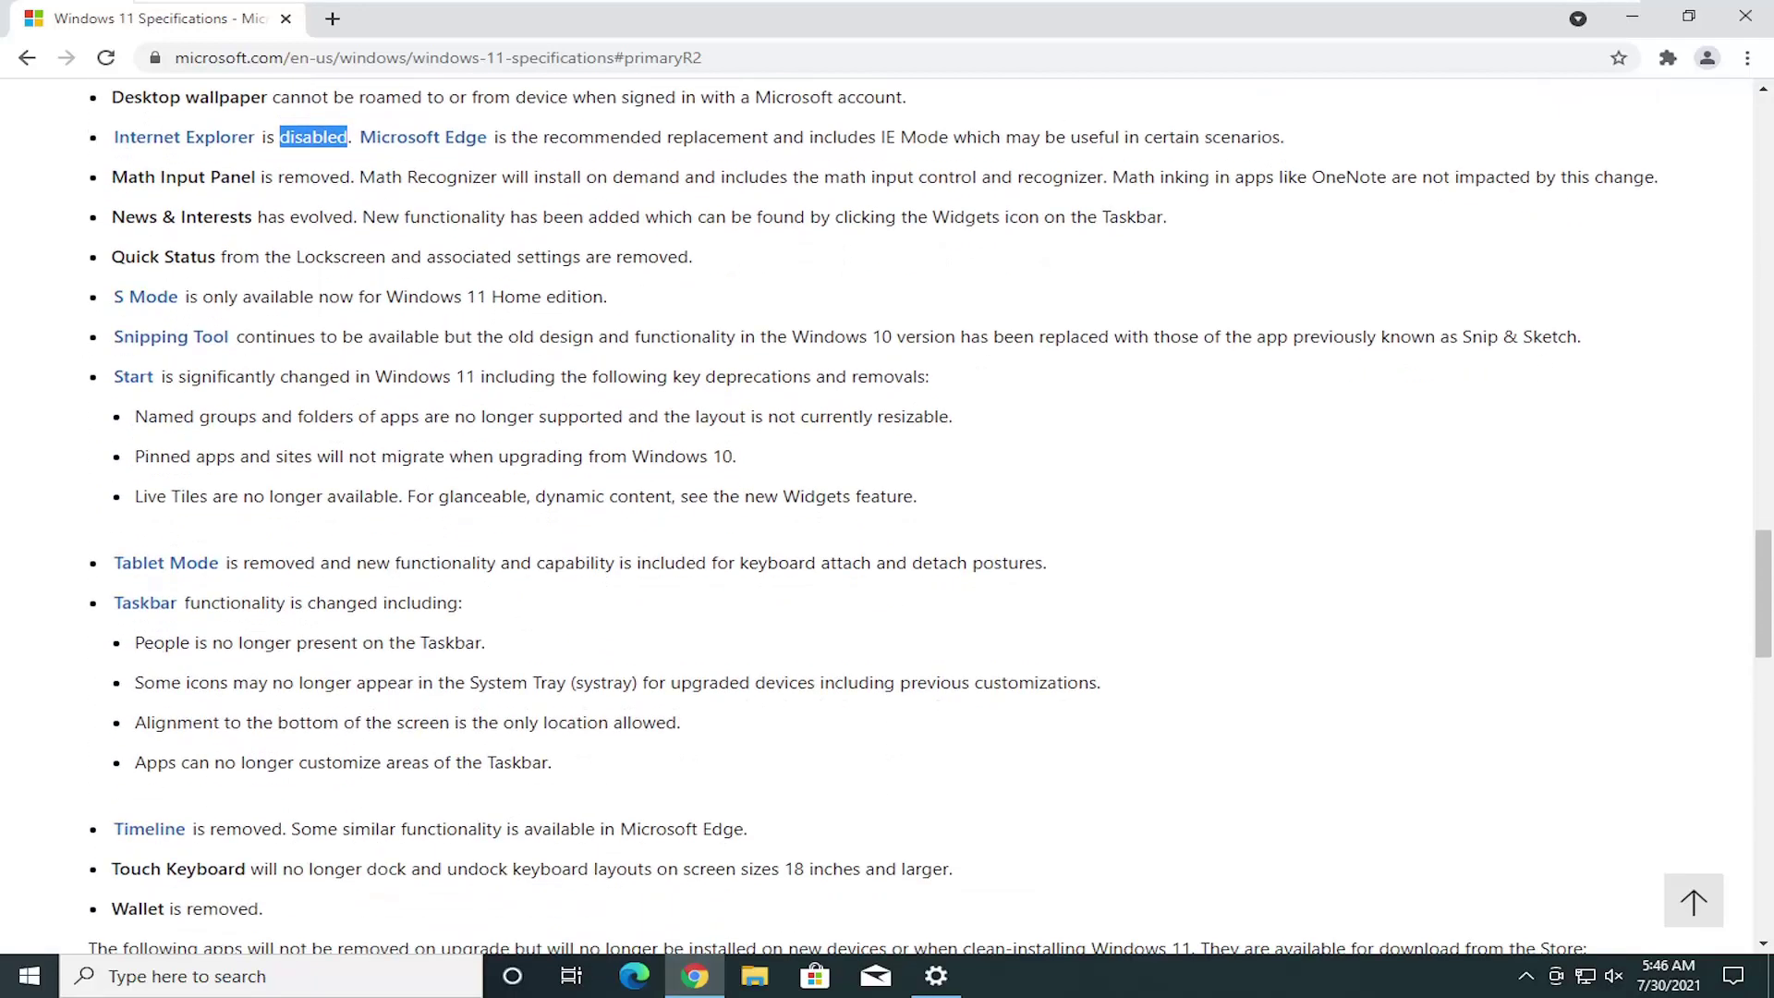
scroll(887, 518, down, 2)
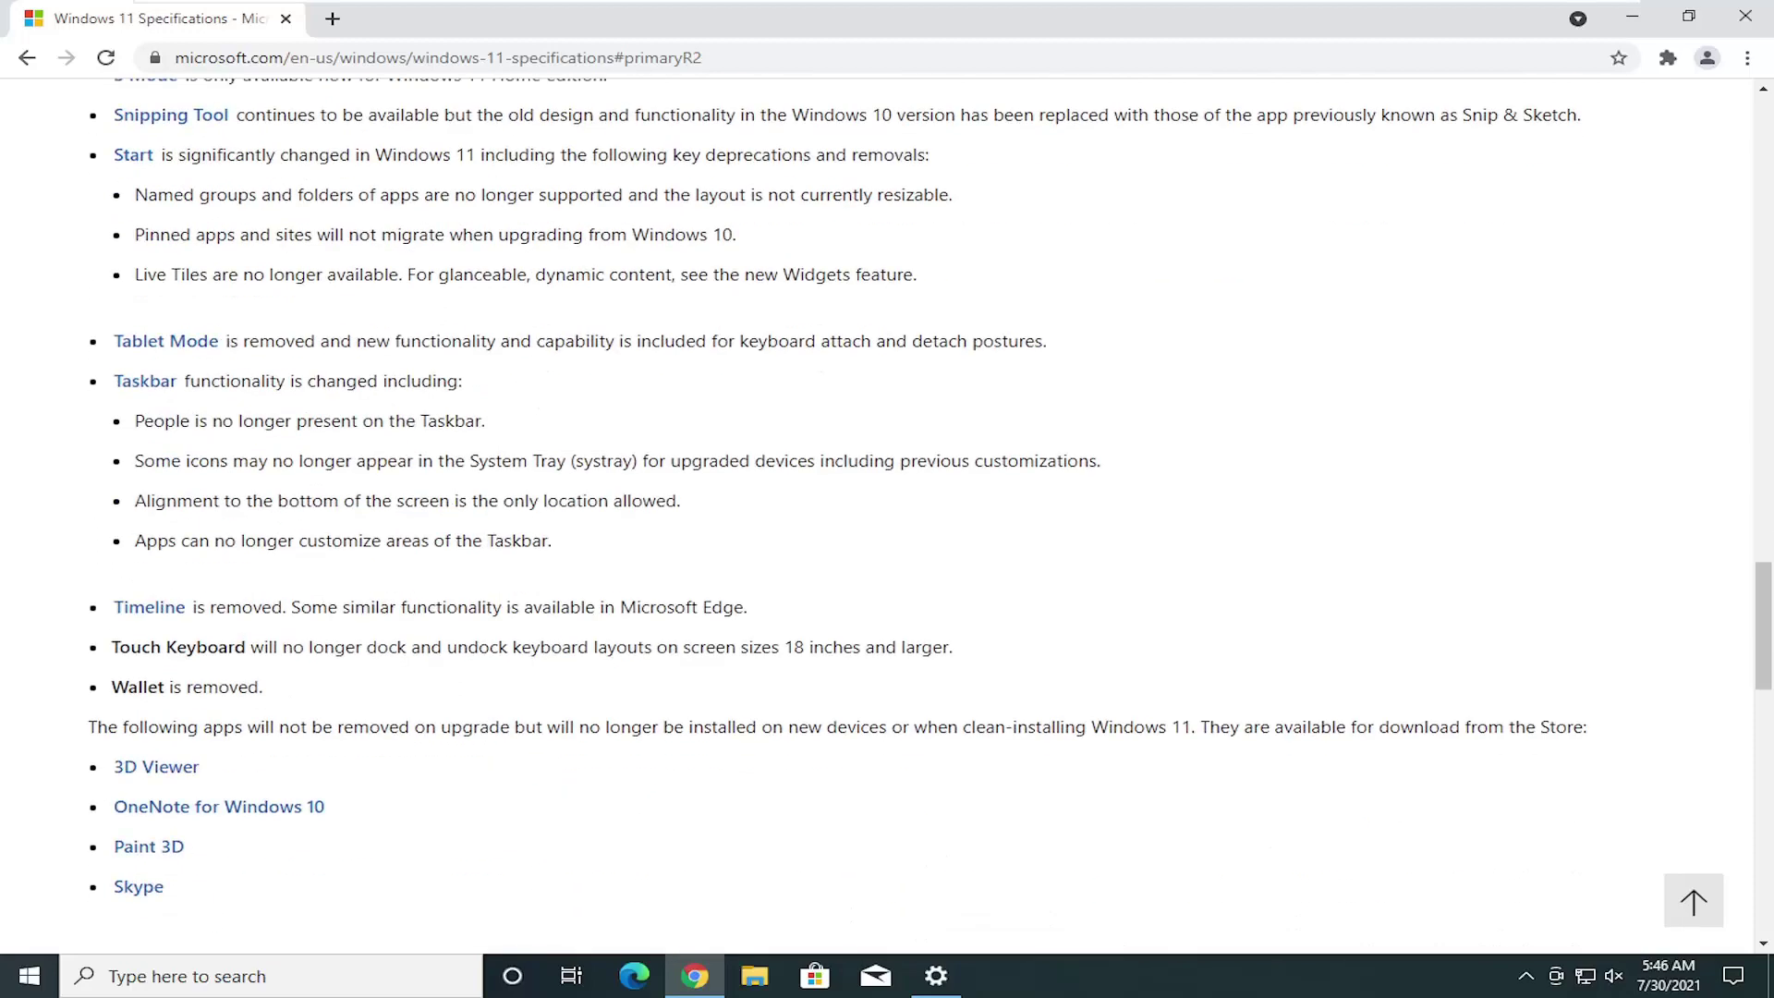
scroll(403, 462, down, 3)
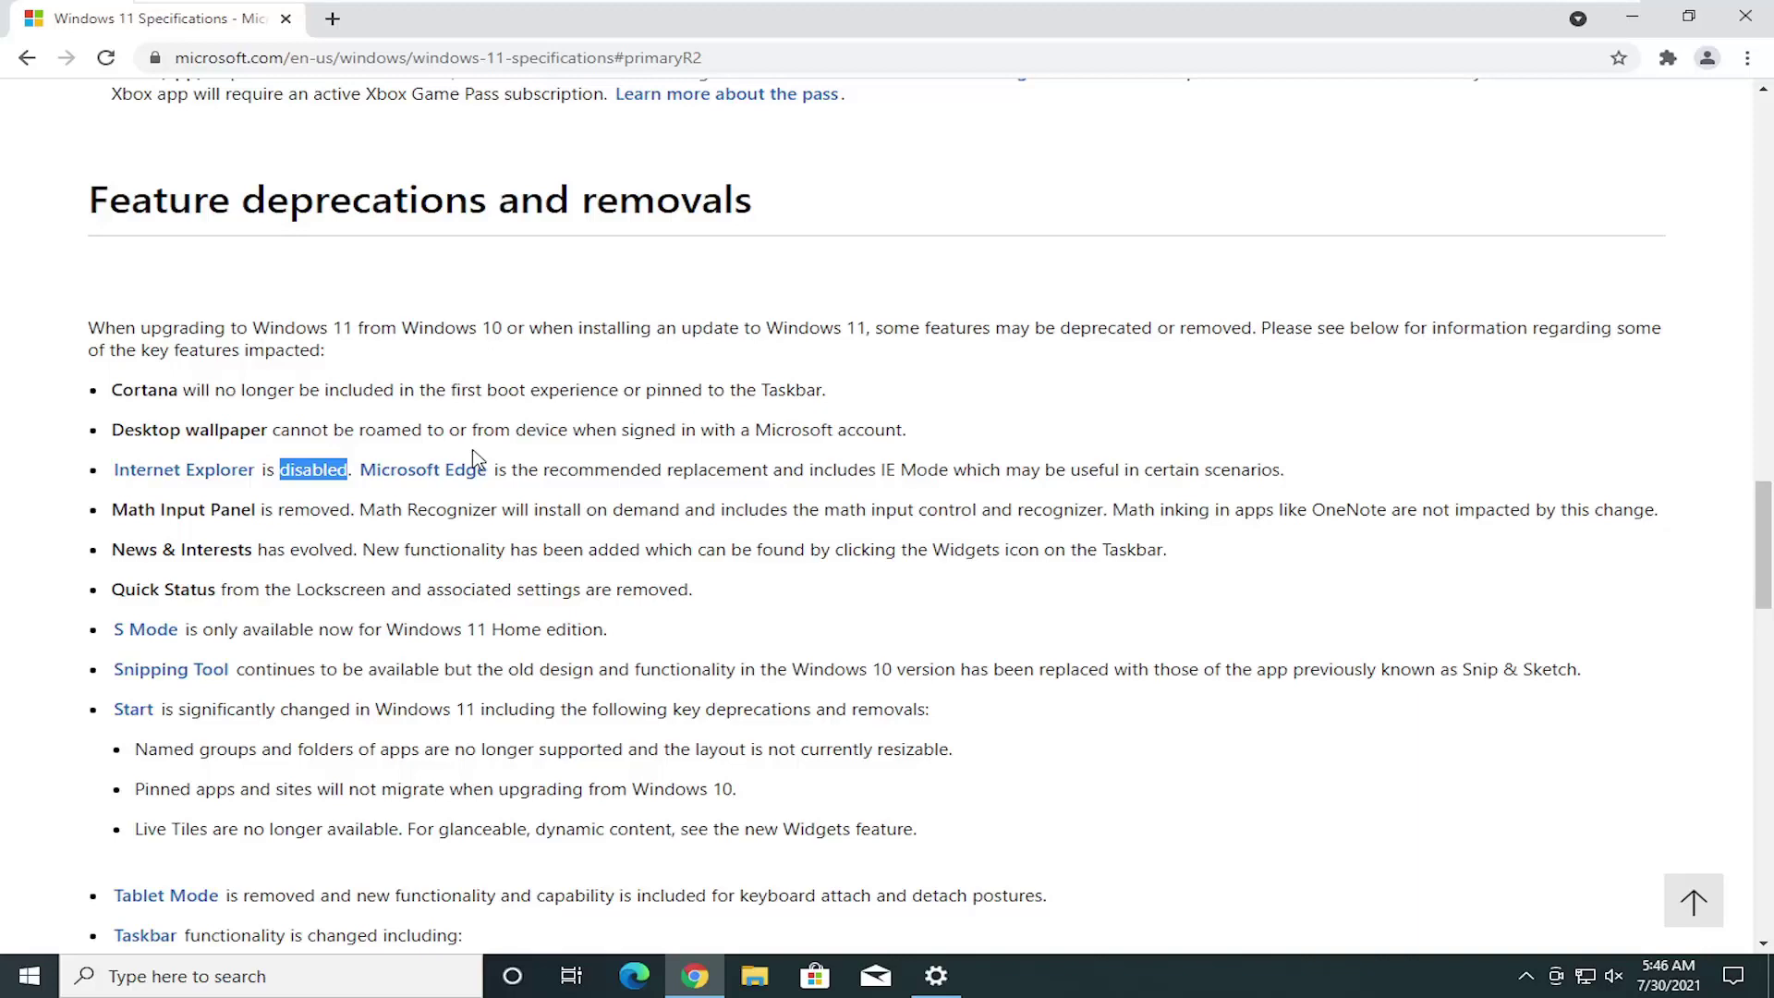
scroll(475, 450, up, 6)
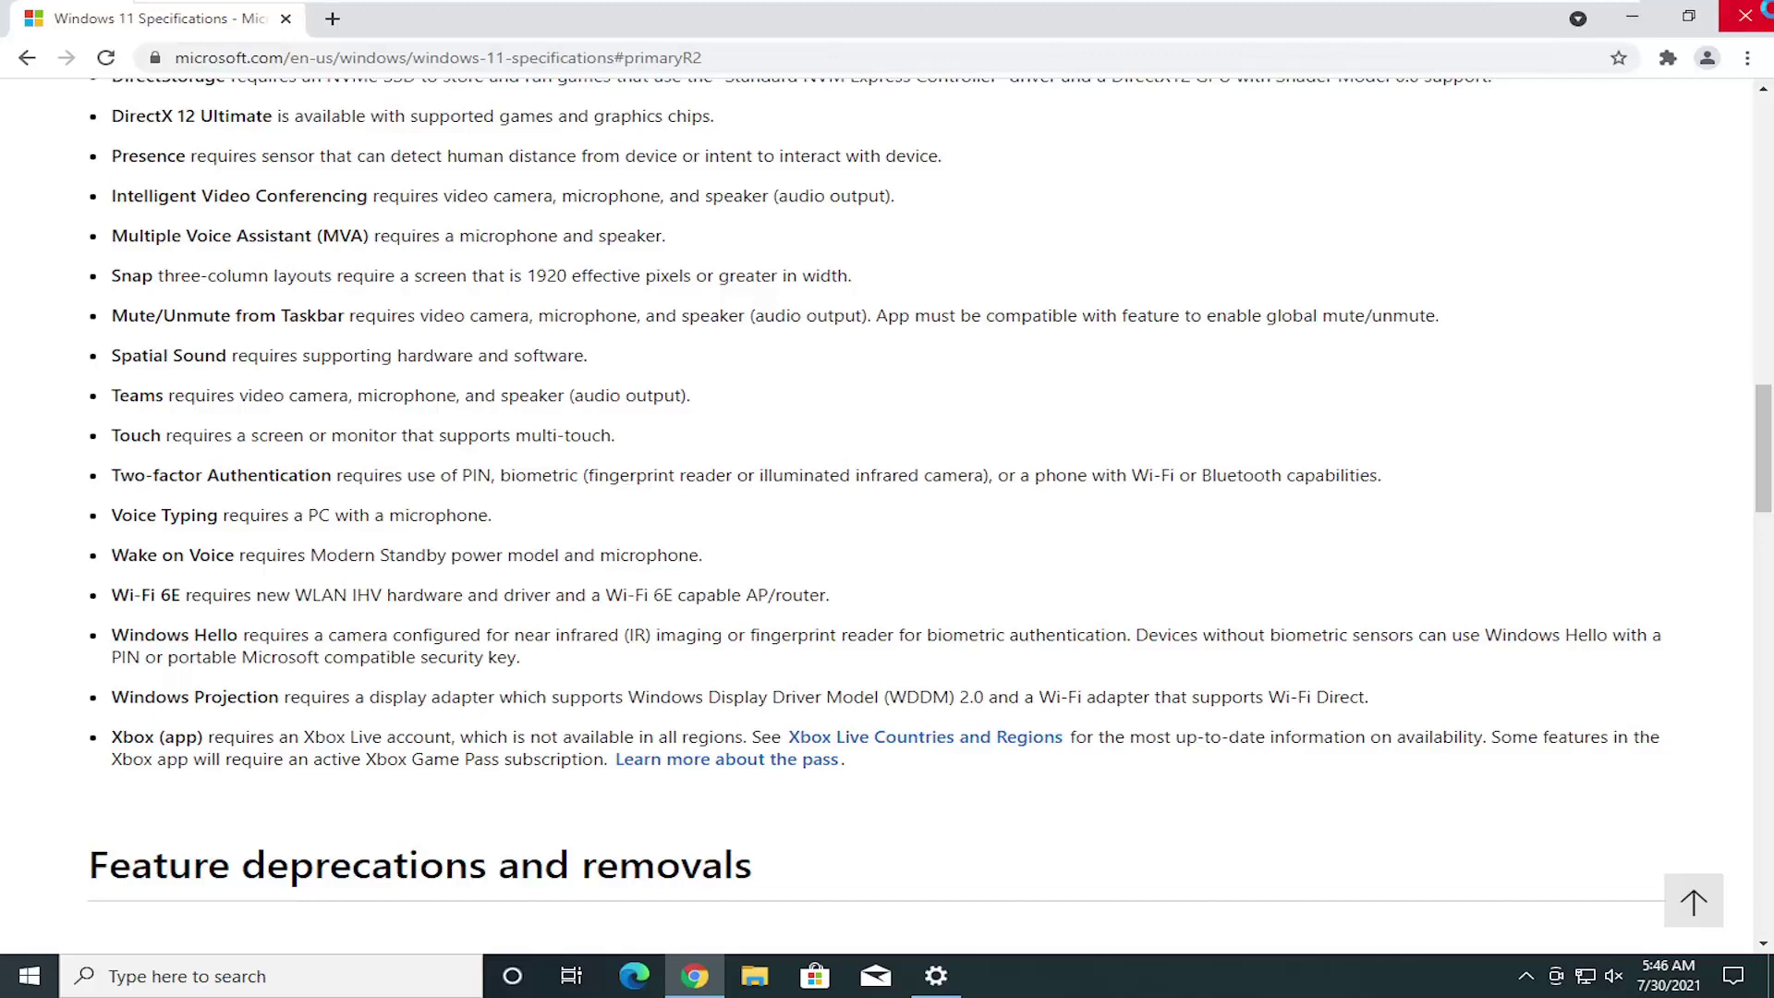
click(1745, 18)
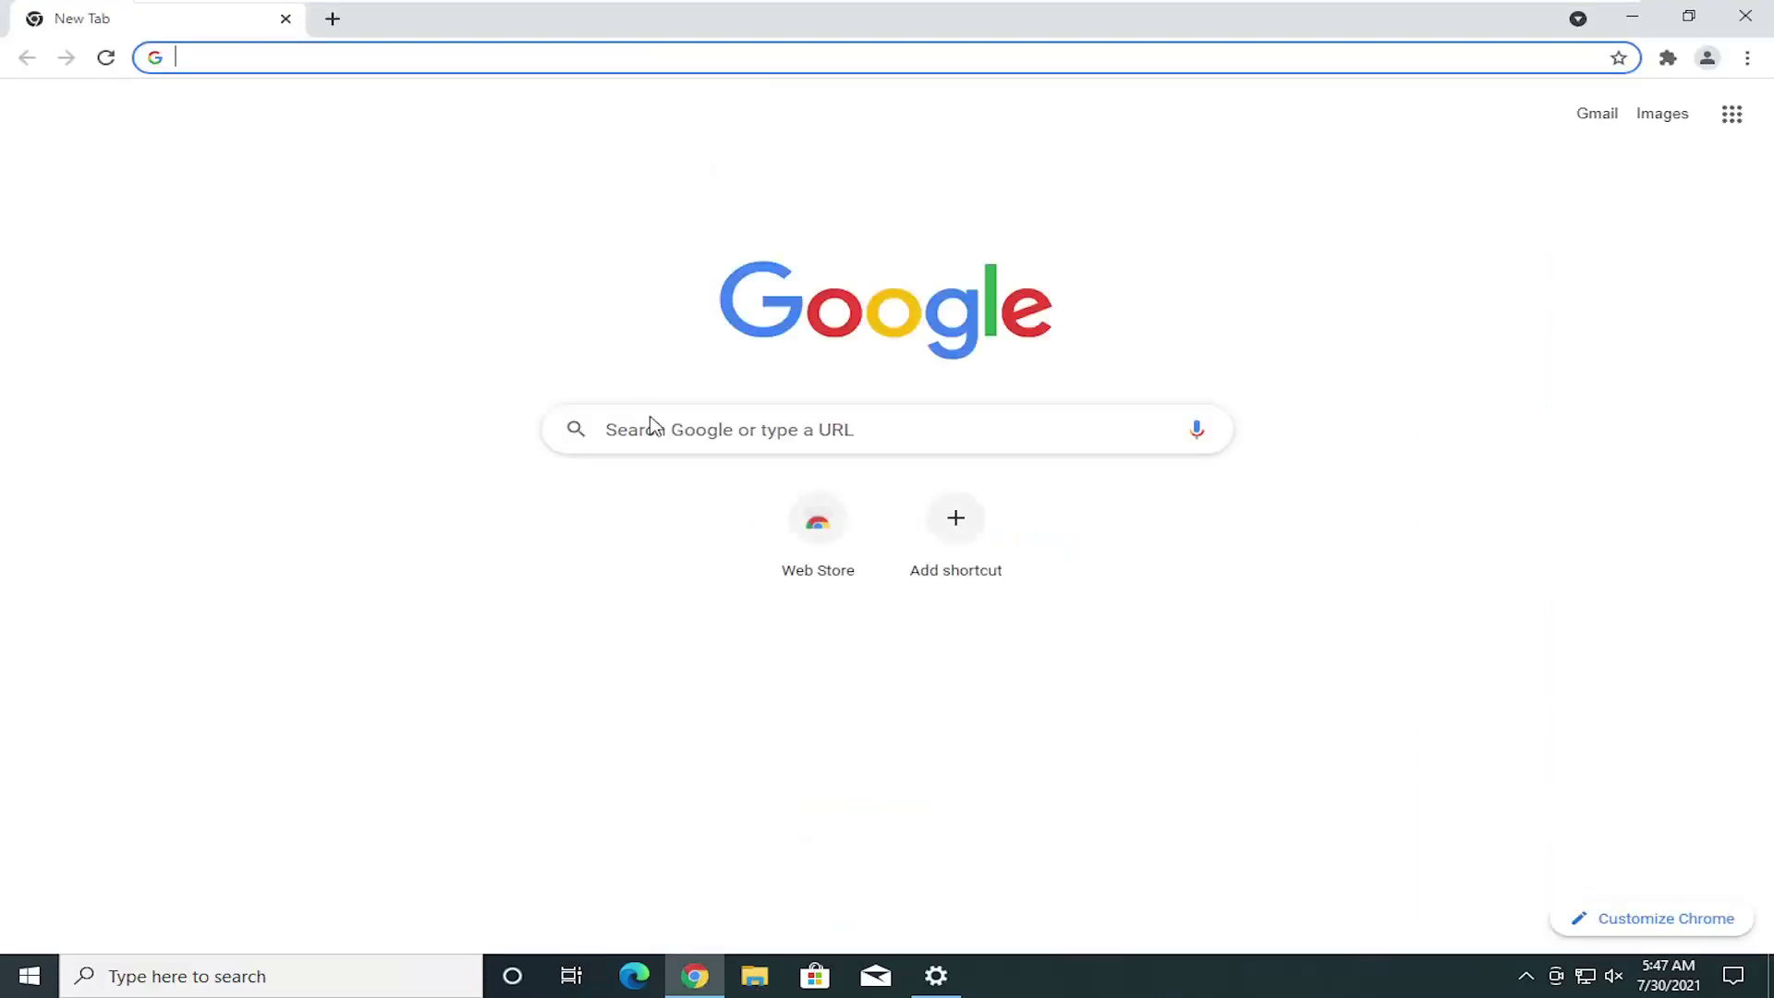
Load google.com and search for 'windows 11 requirements checker'.
text(google.com)
key(Return)
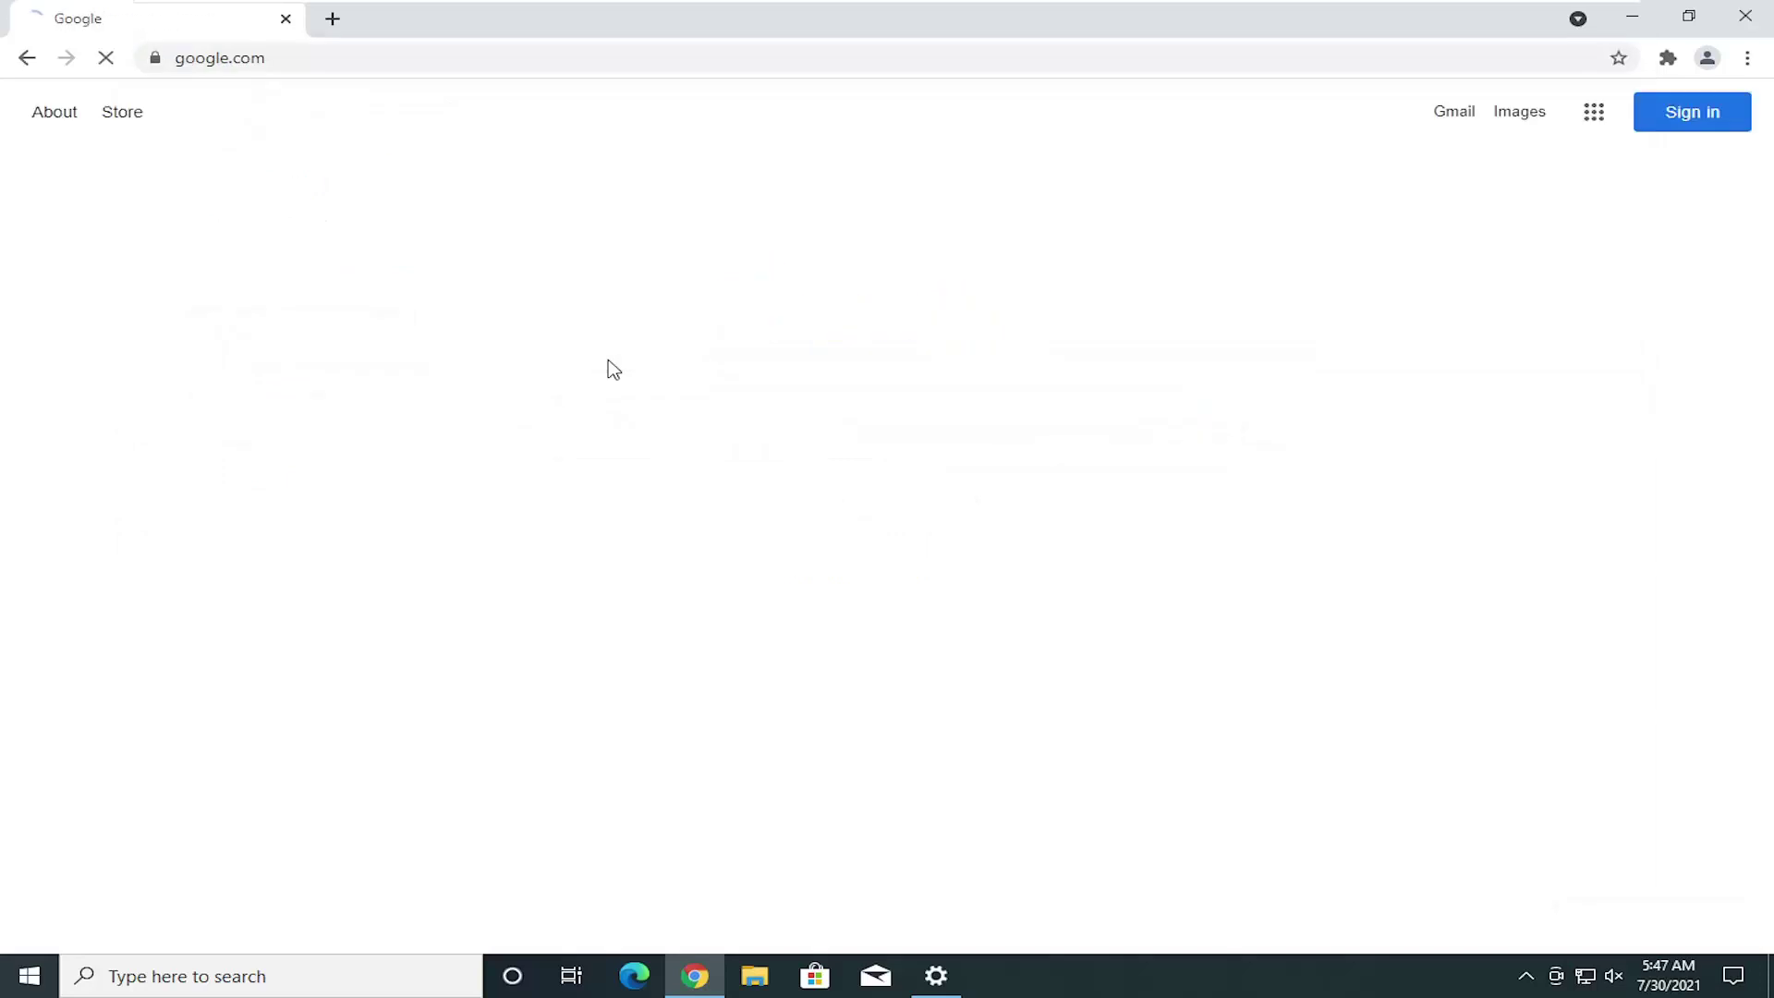
text(windows 11)
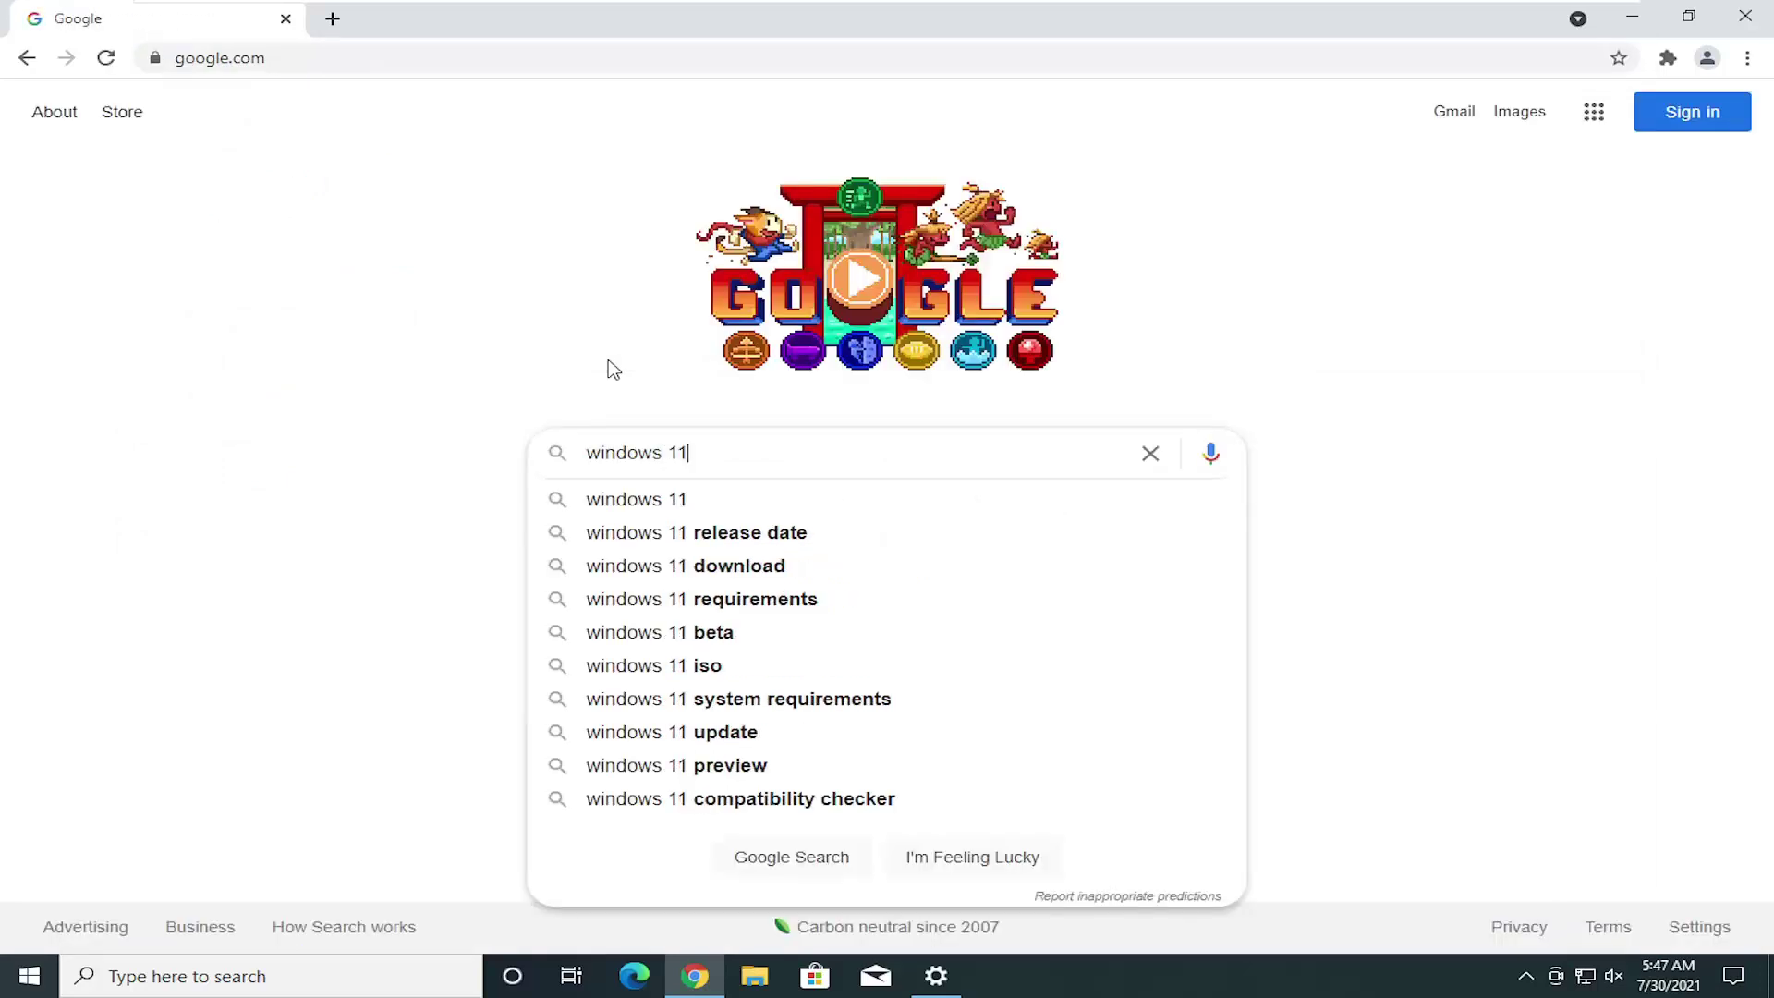
text( requirements checker)
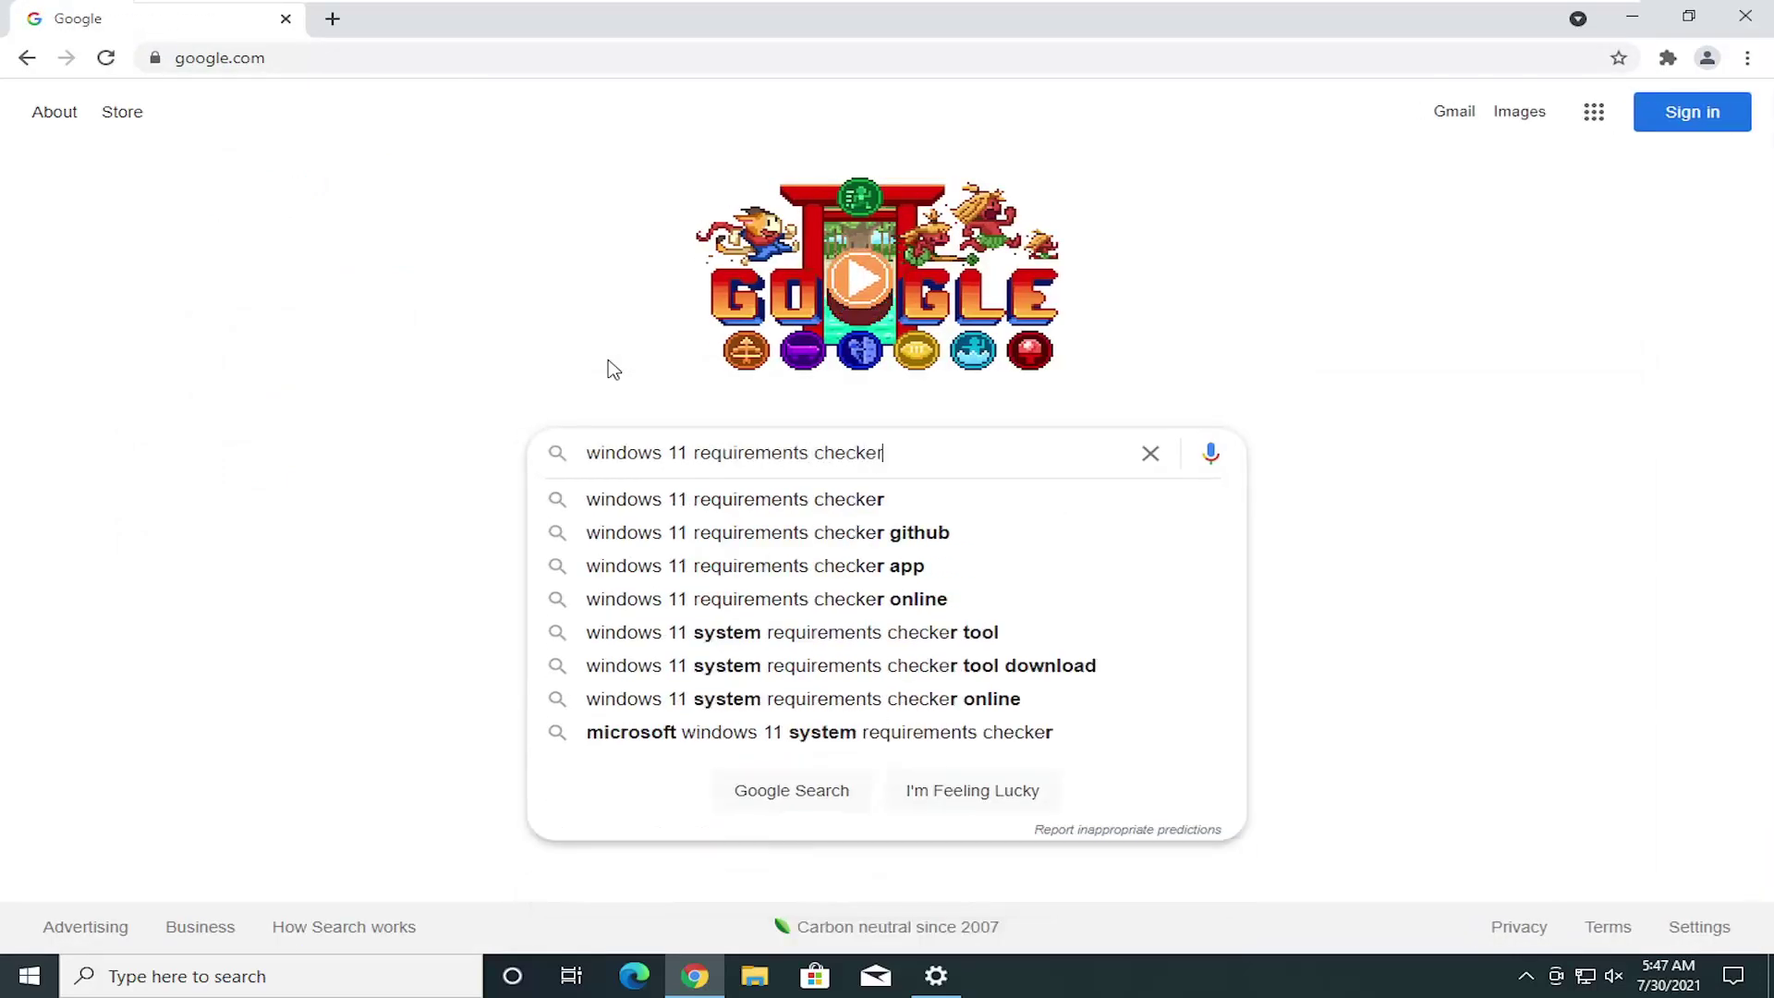
key(Return)
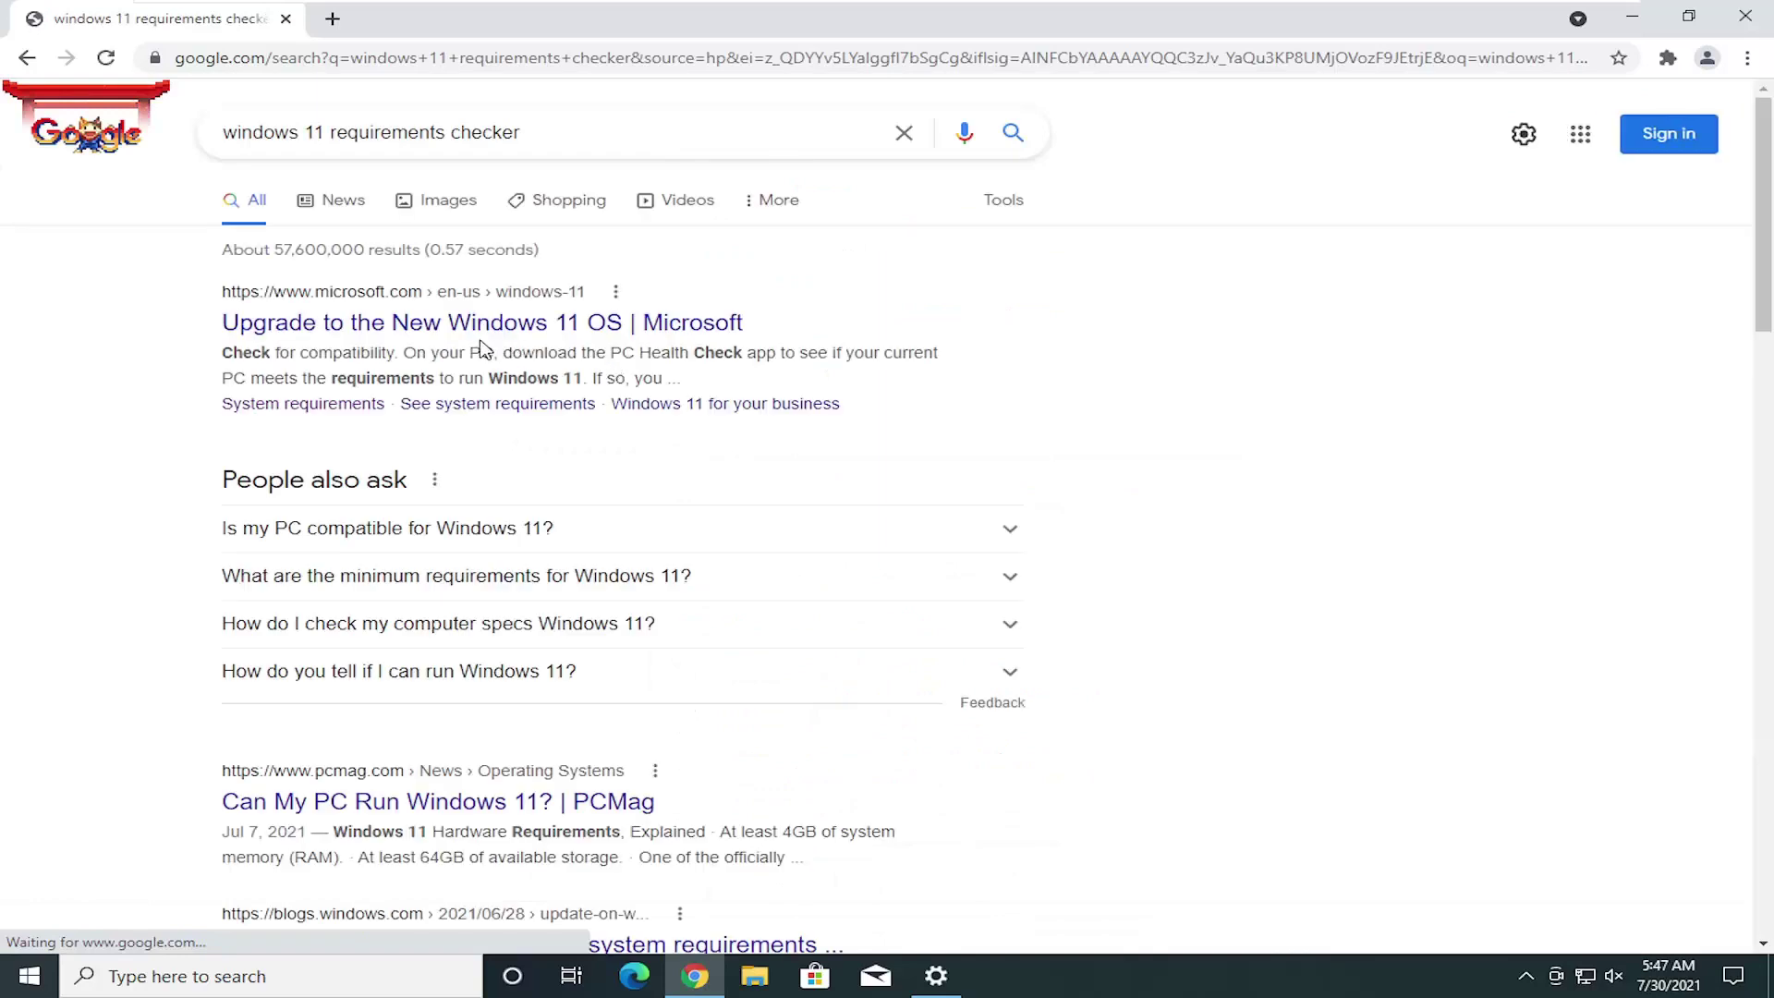
scroll(424, 558, down, 1)
scroll(428, 561, up, 1)
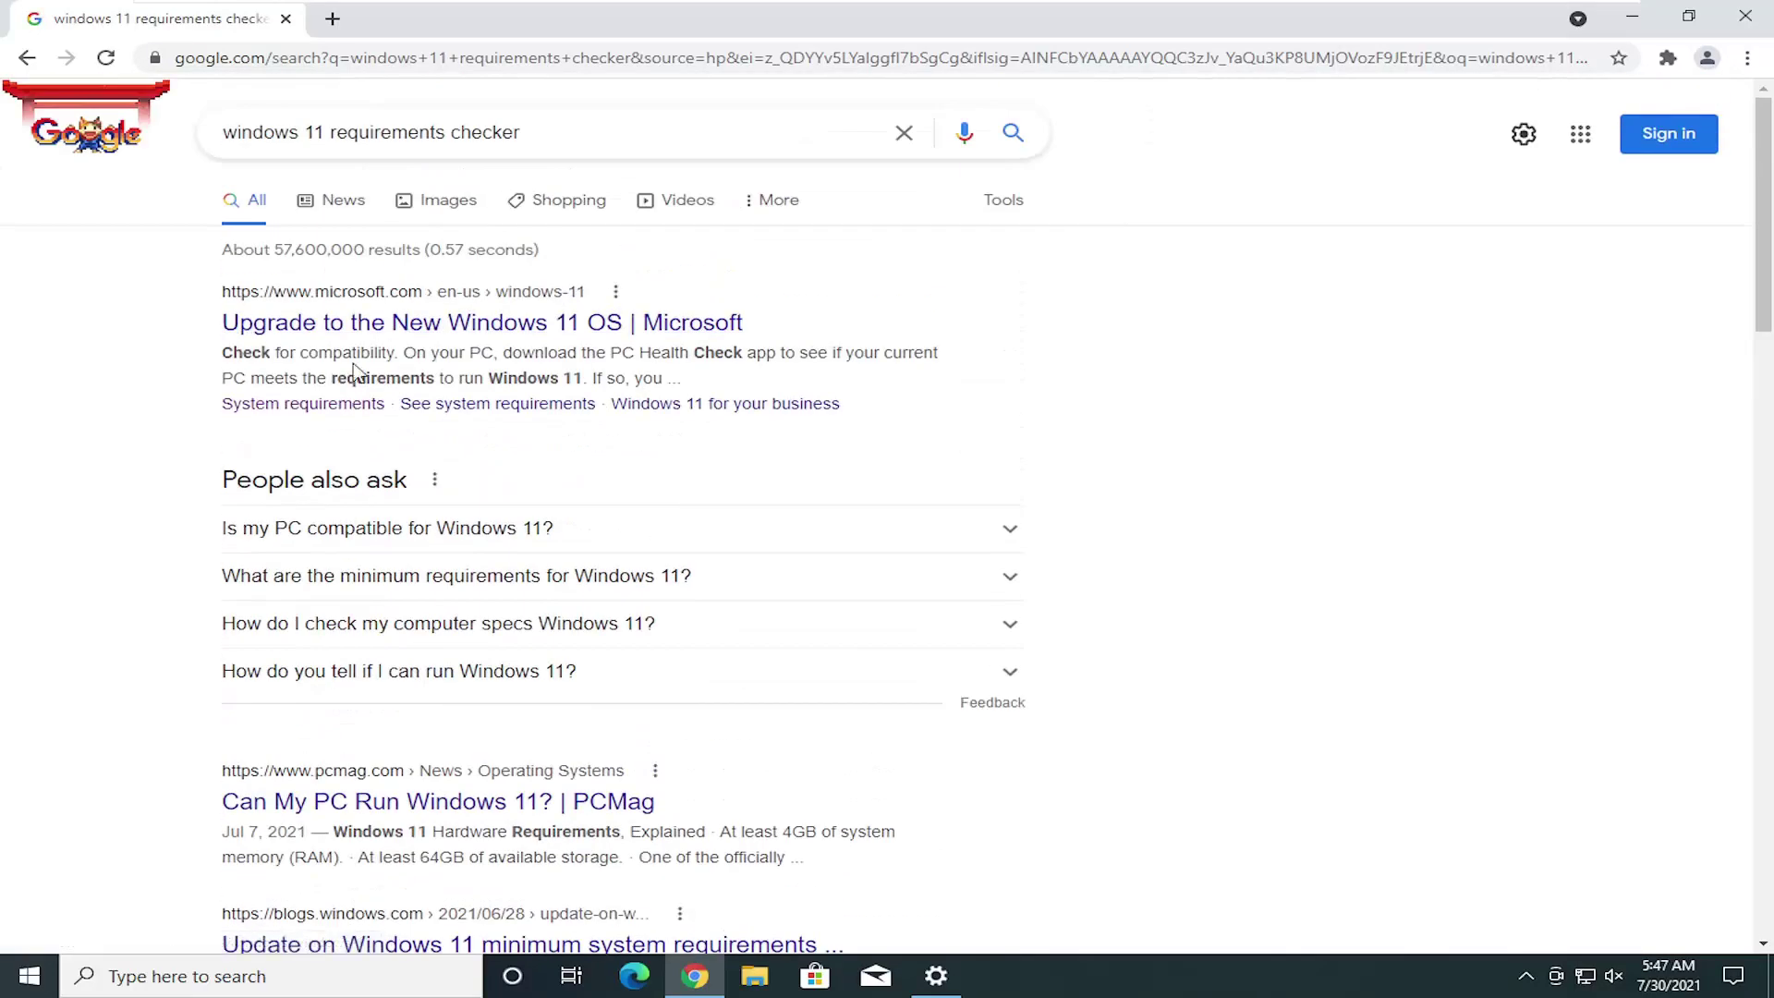
Open Microsoft's Windows 11 result in a new tab and scroll to its minimum requirements (4 GB RAM, TPM 2.0).
middle_click(437, 340)
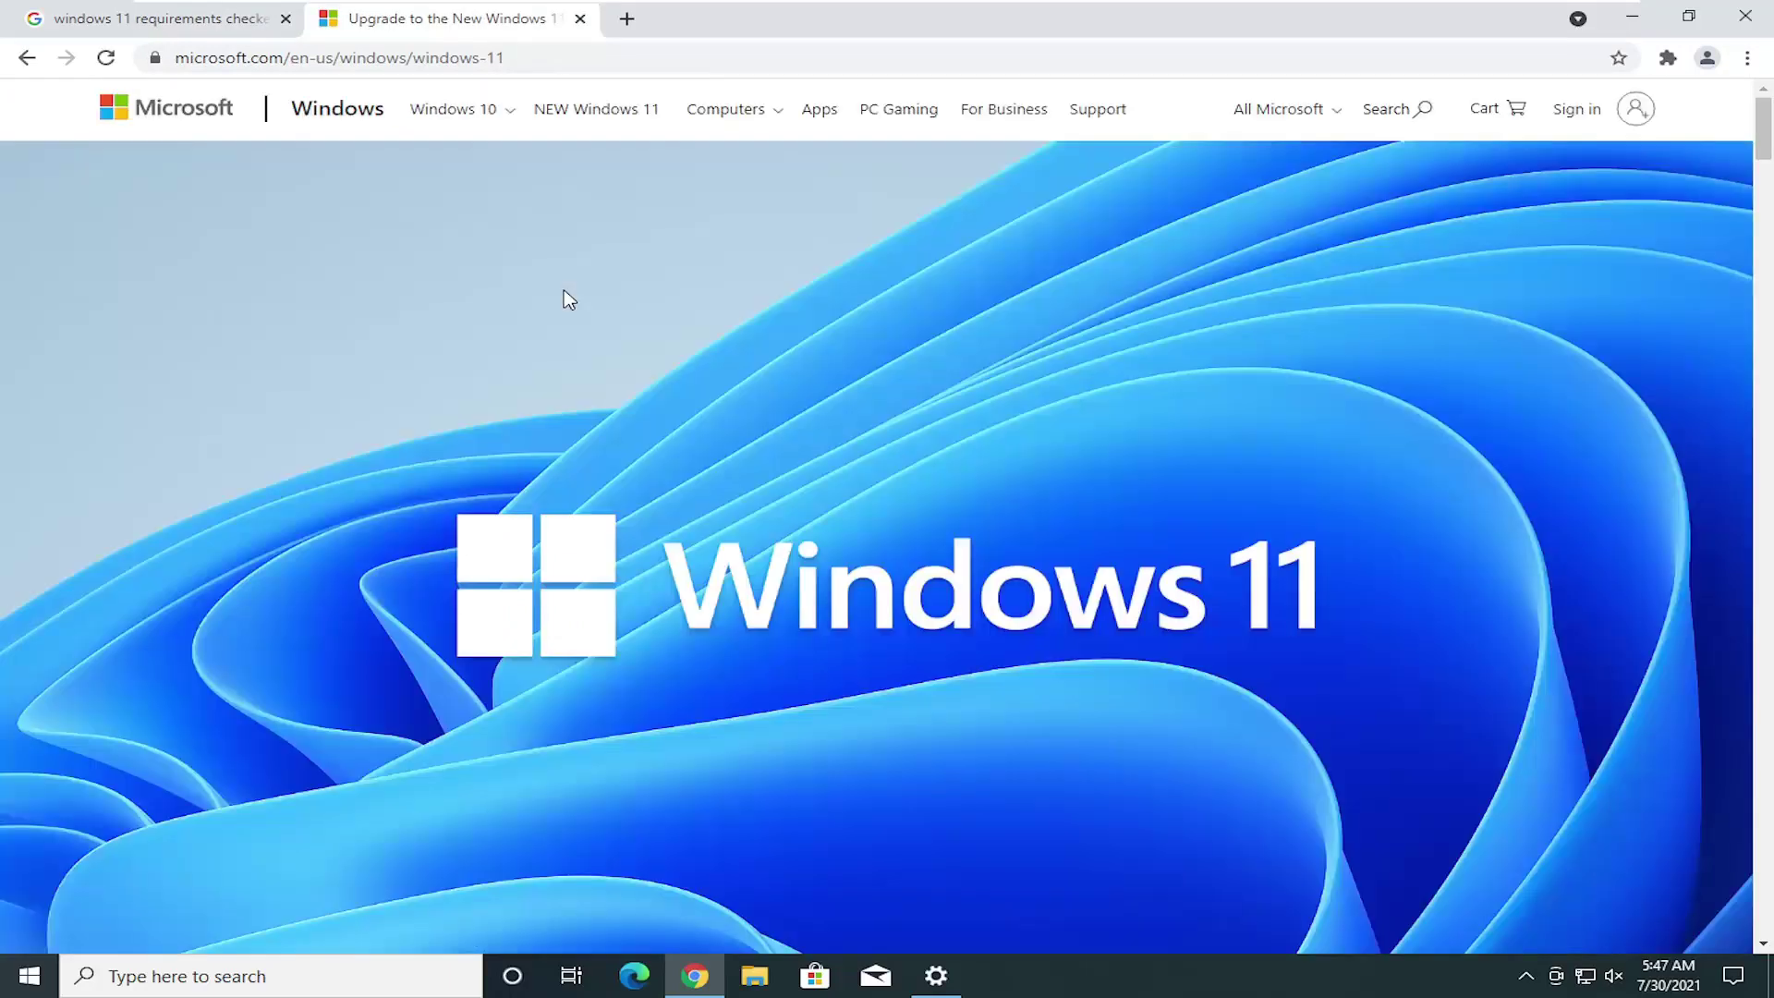
scroll(582, 360, down, 6)
scroll(585, 369, down, 15)
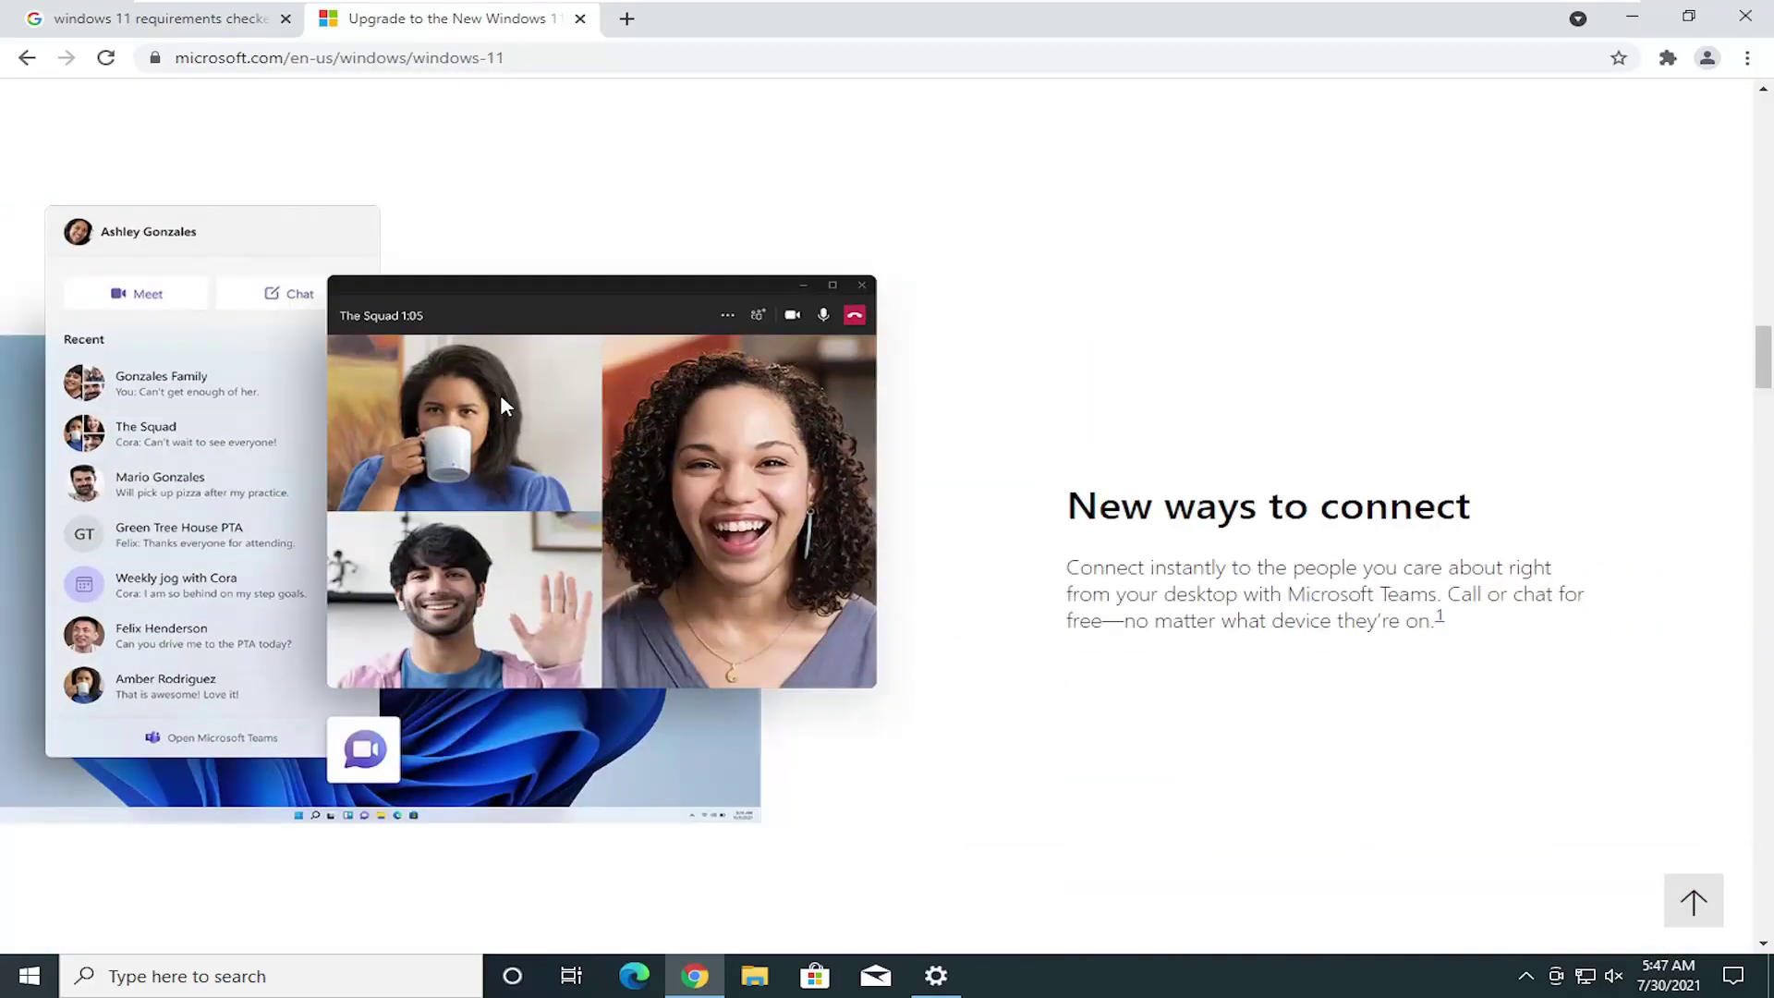
scroll(500, 393, down, 7)
right_click(500, 397)
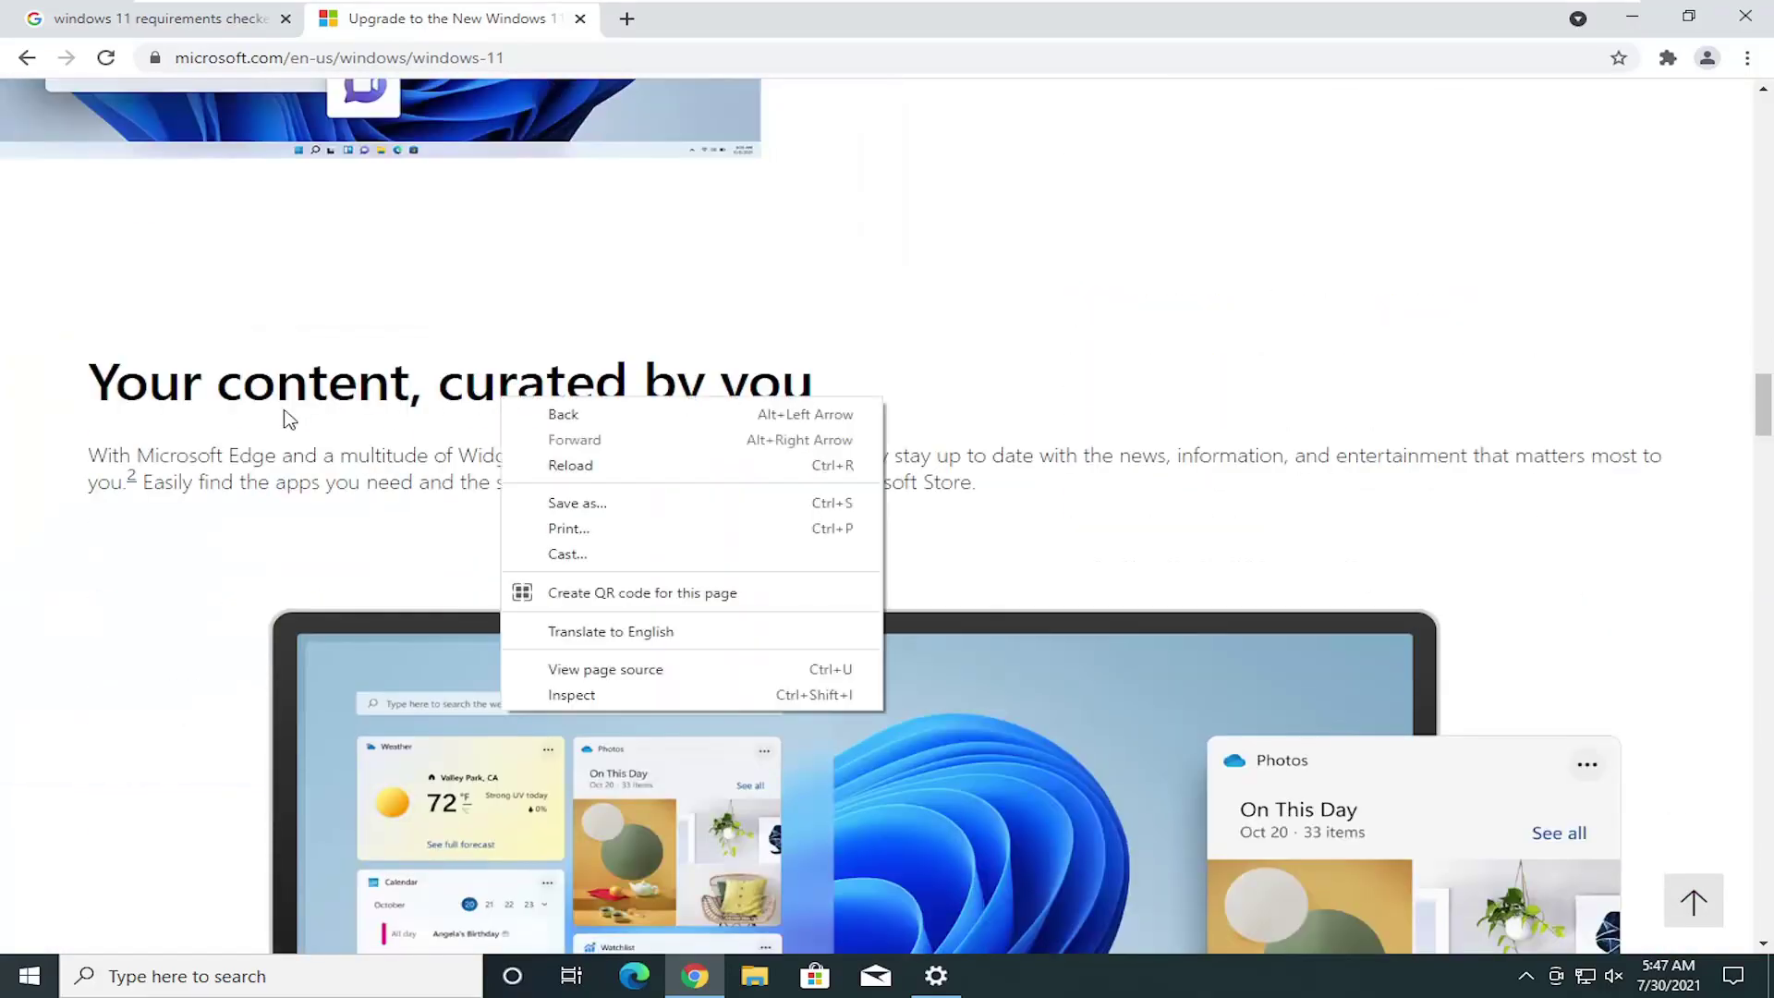
key(Escape)
scroll(504, 286, down, 18)
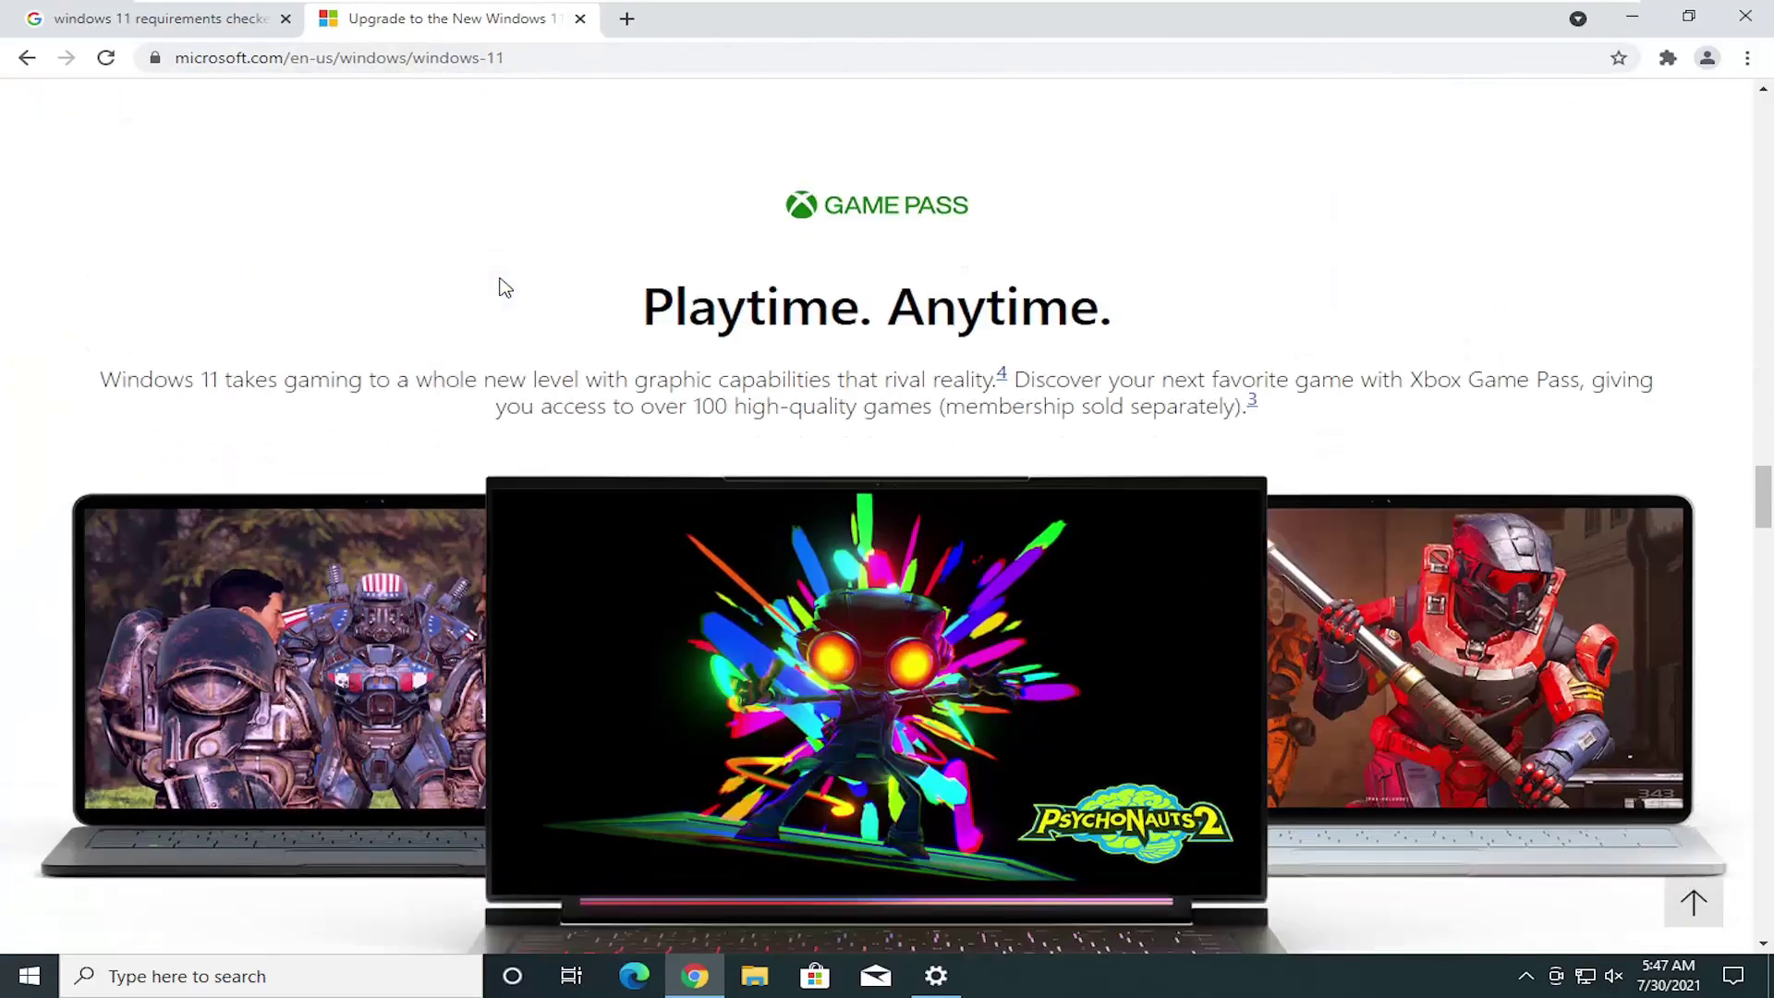
scroll(352, 258, down, 20)
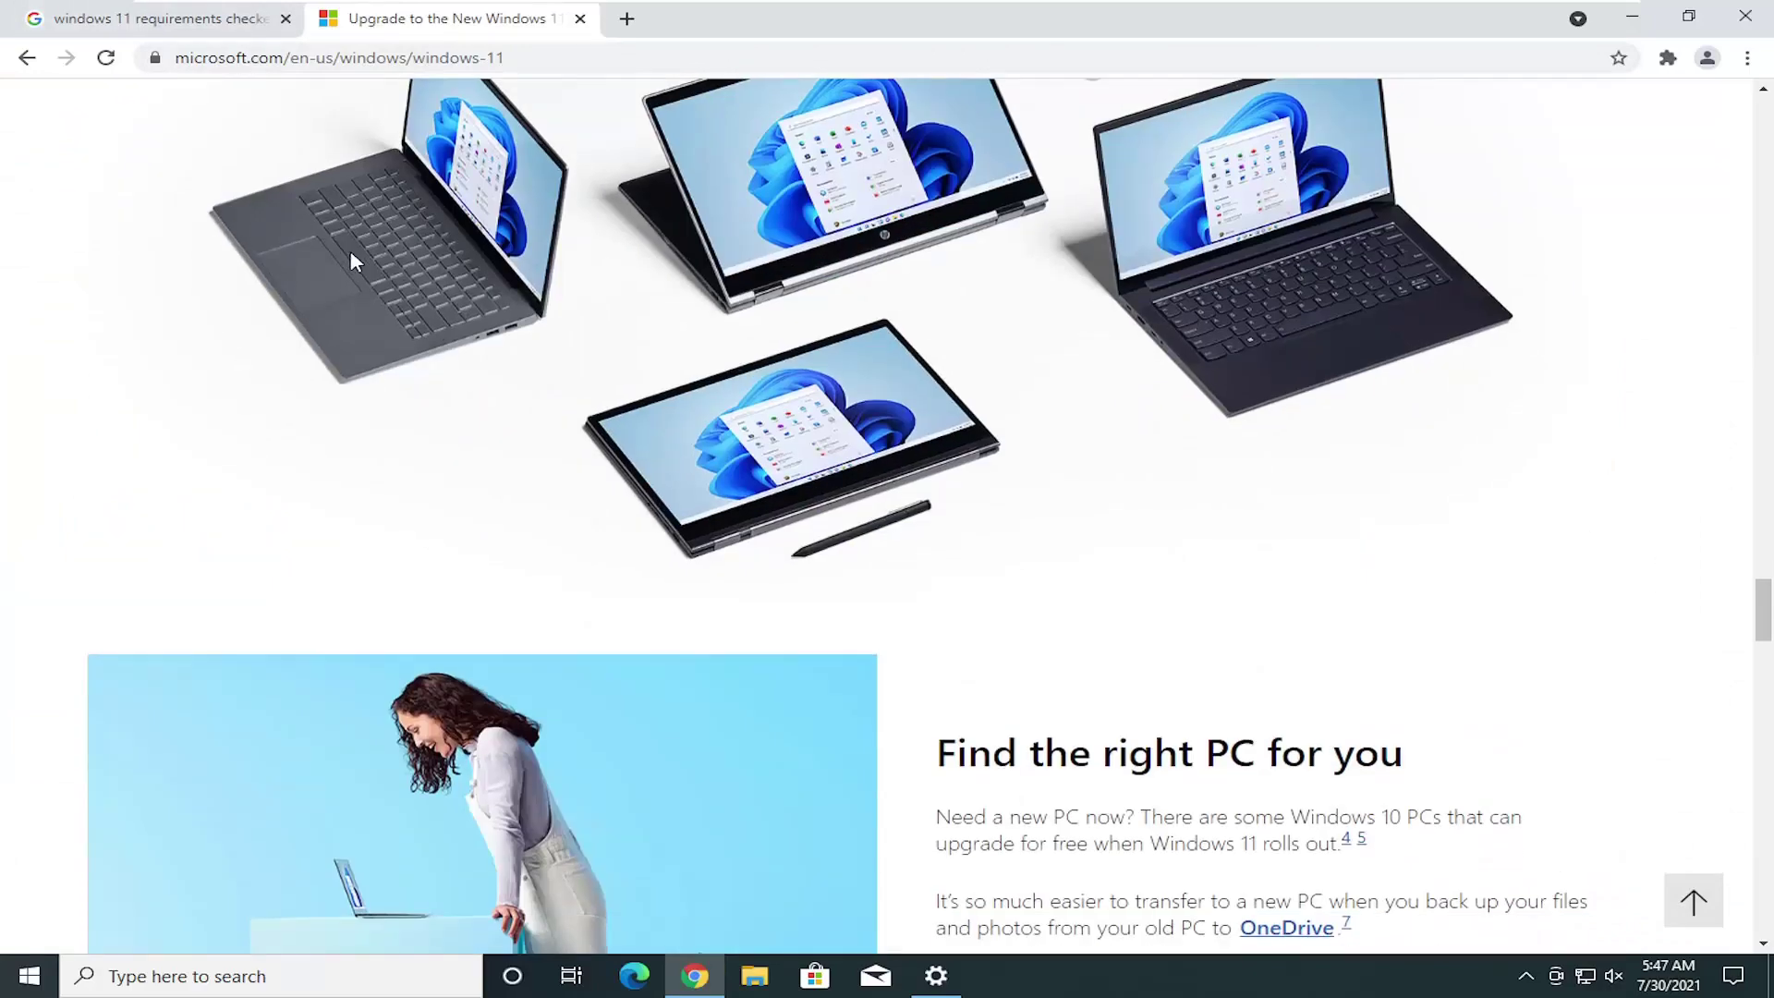
scroll(351, 262, down, 3)
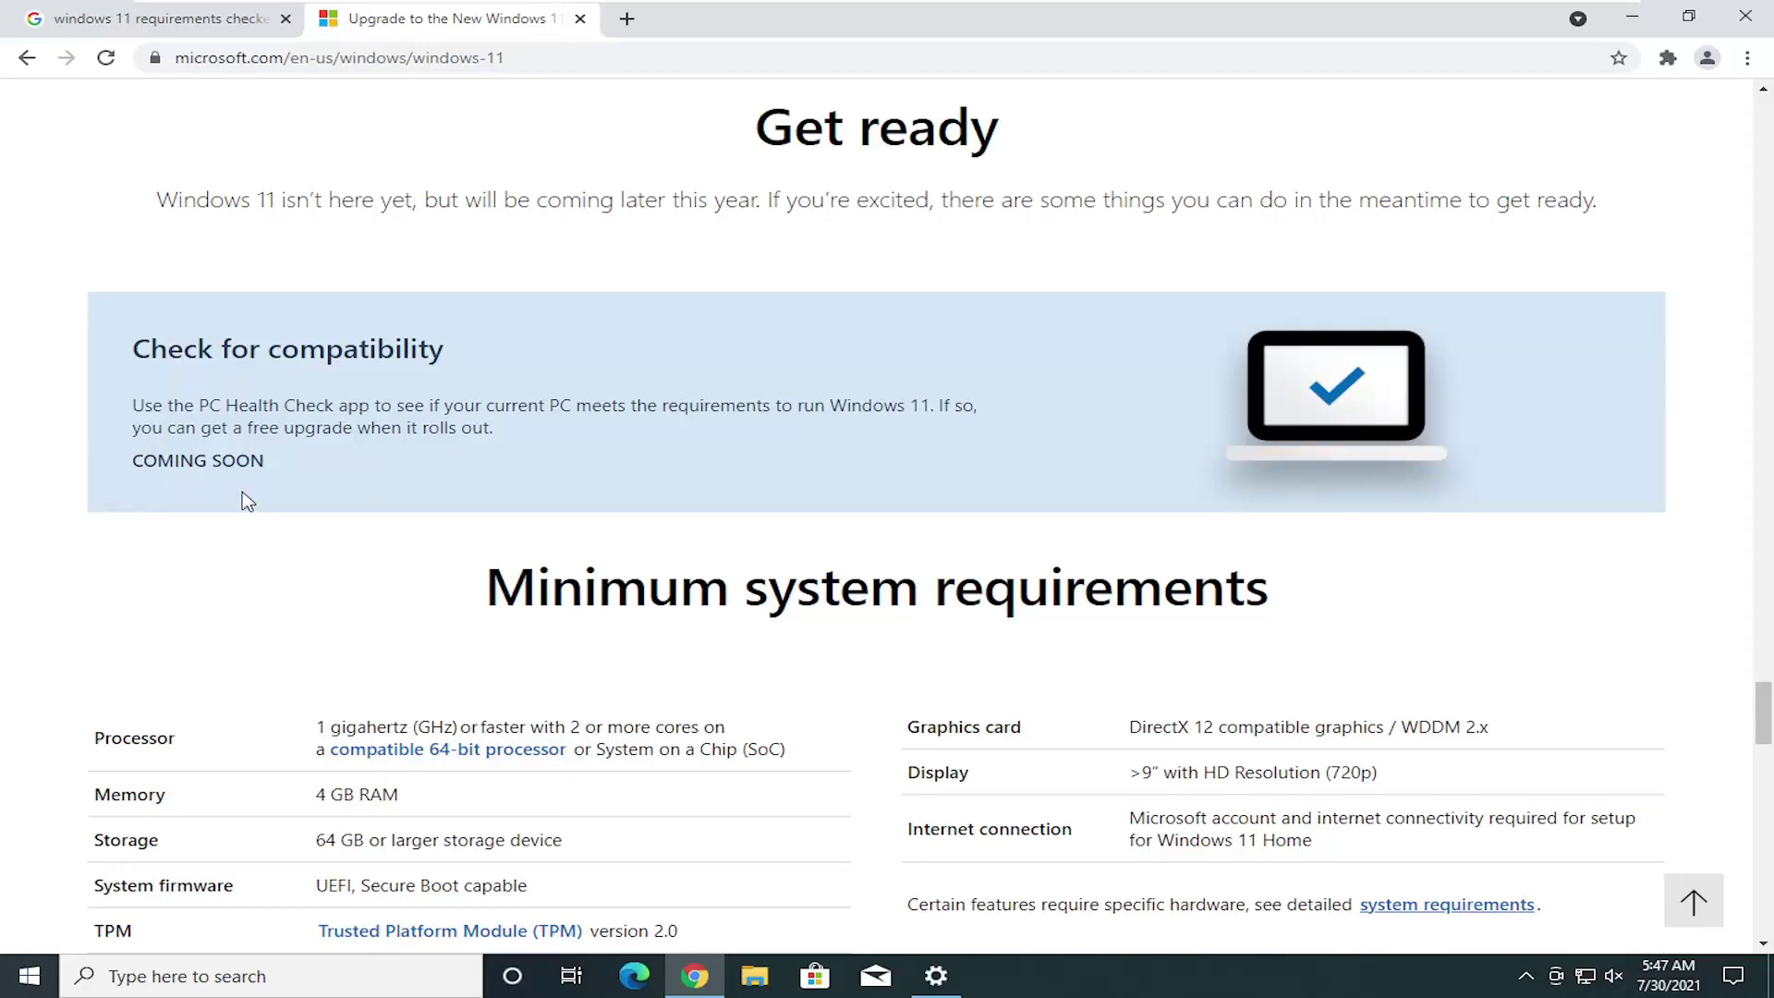
scroll(340, 369, down, 4)
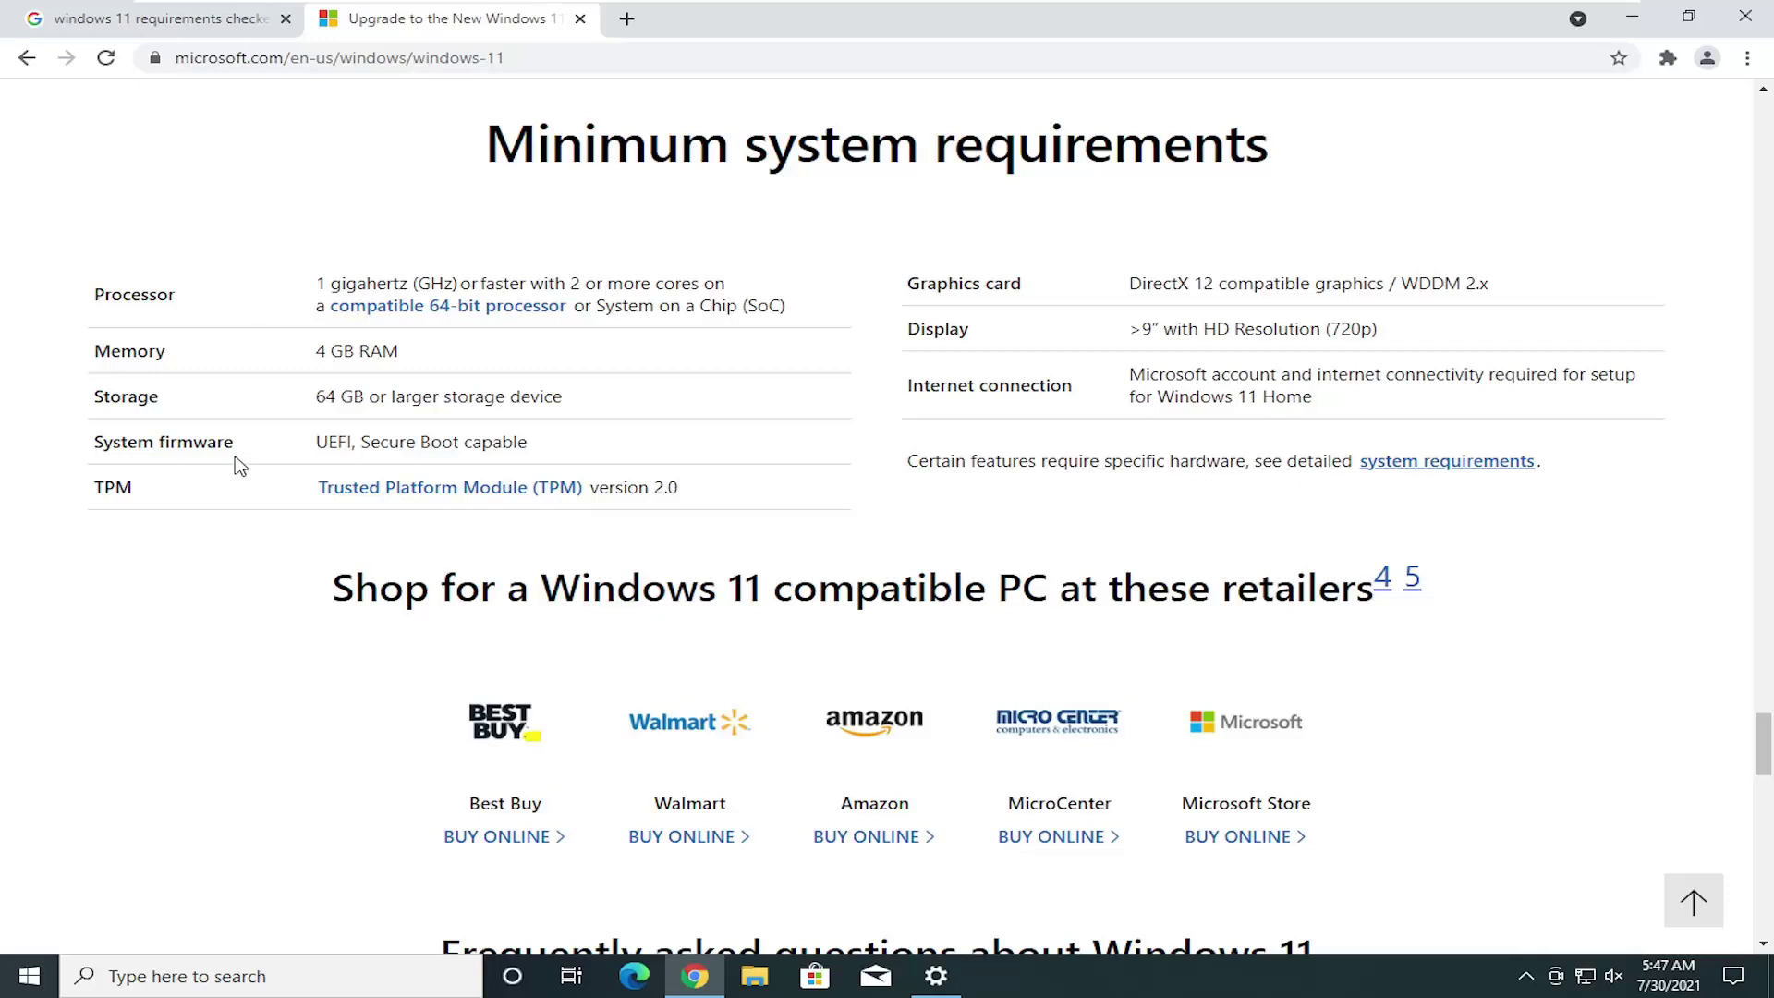
click(27, 57)
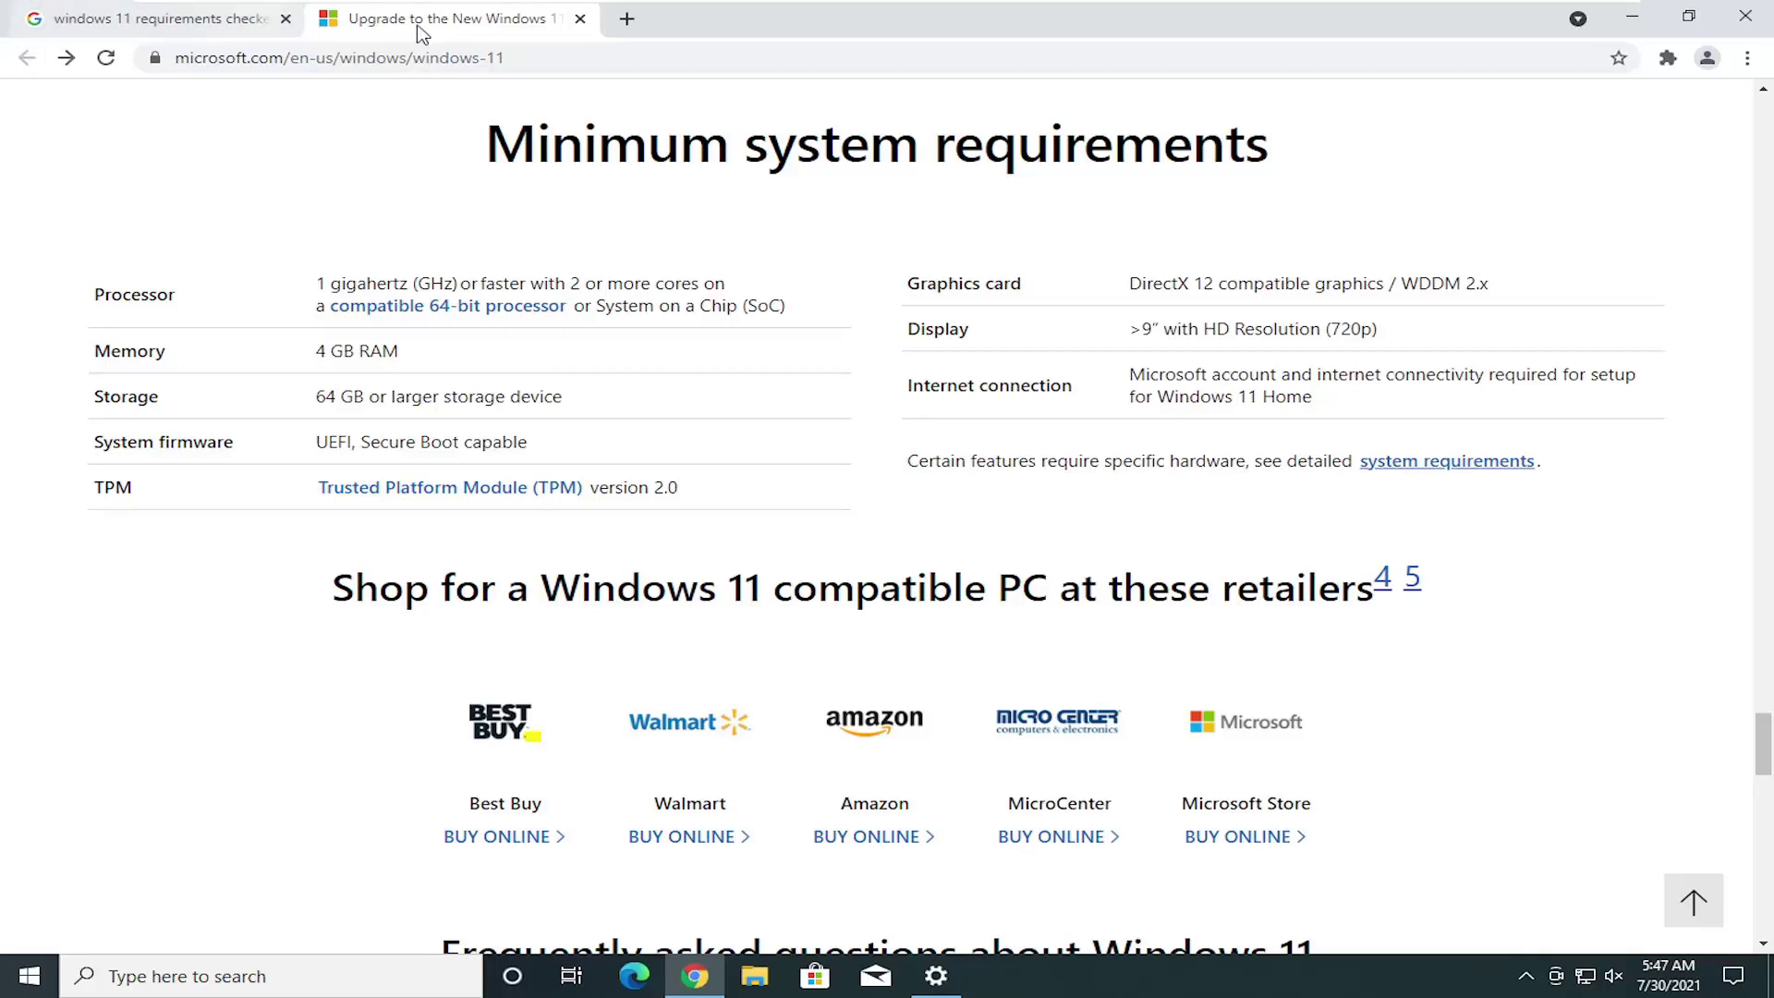
Close the Windows 11 tab and start a new search for 'windows 11 requirements checker'.
click(580, 19)
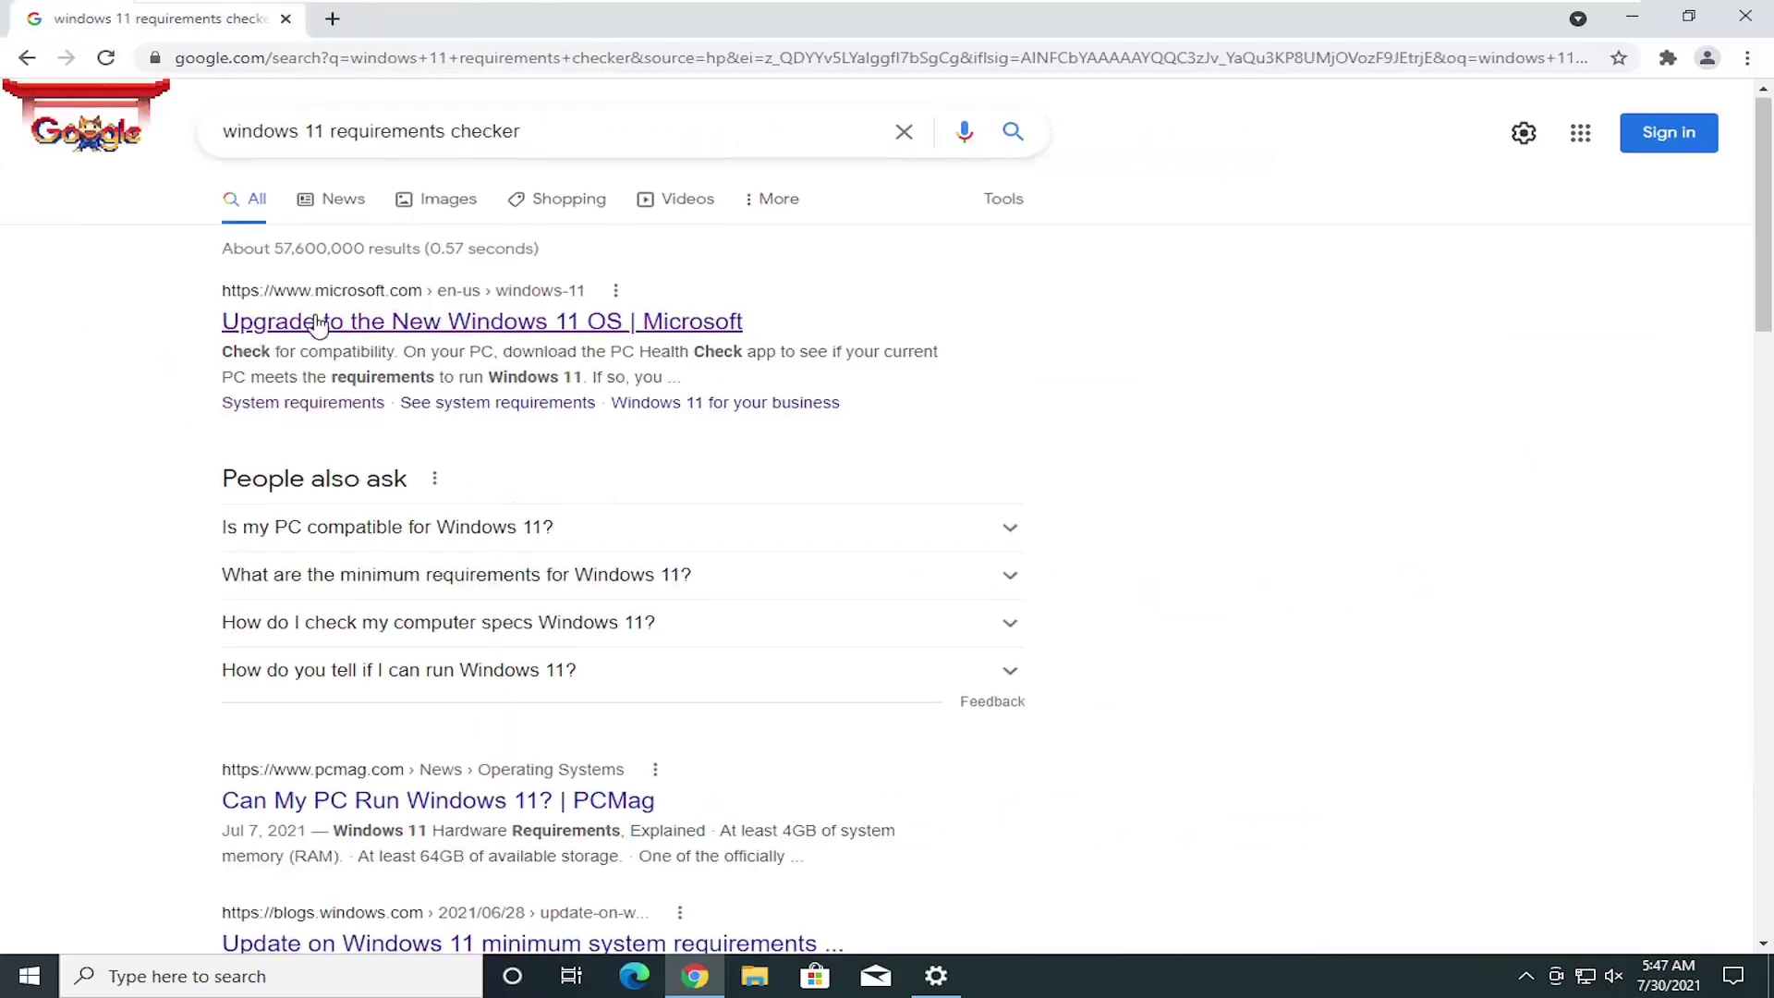
scroll(317, 404, down, 5)
click(27, 57)
text(windo)
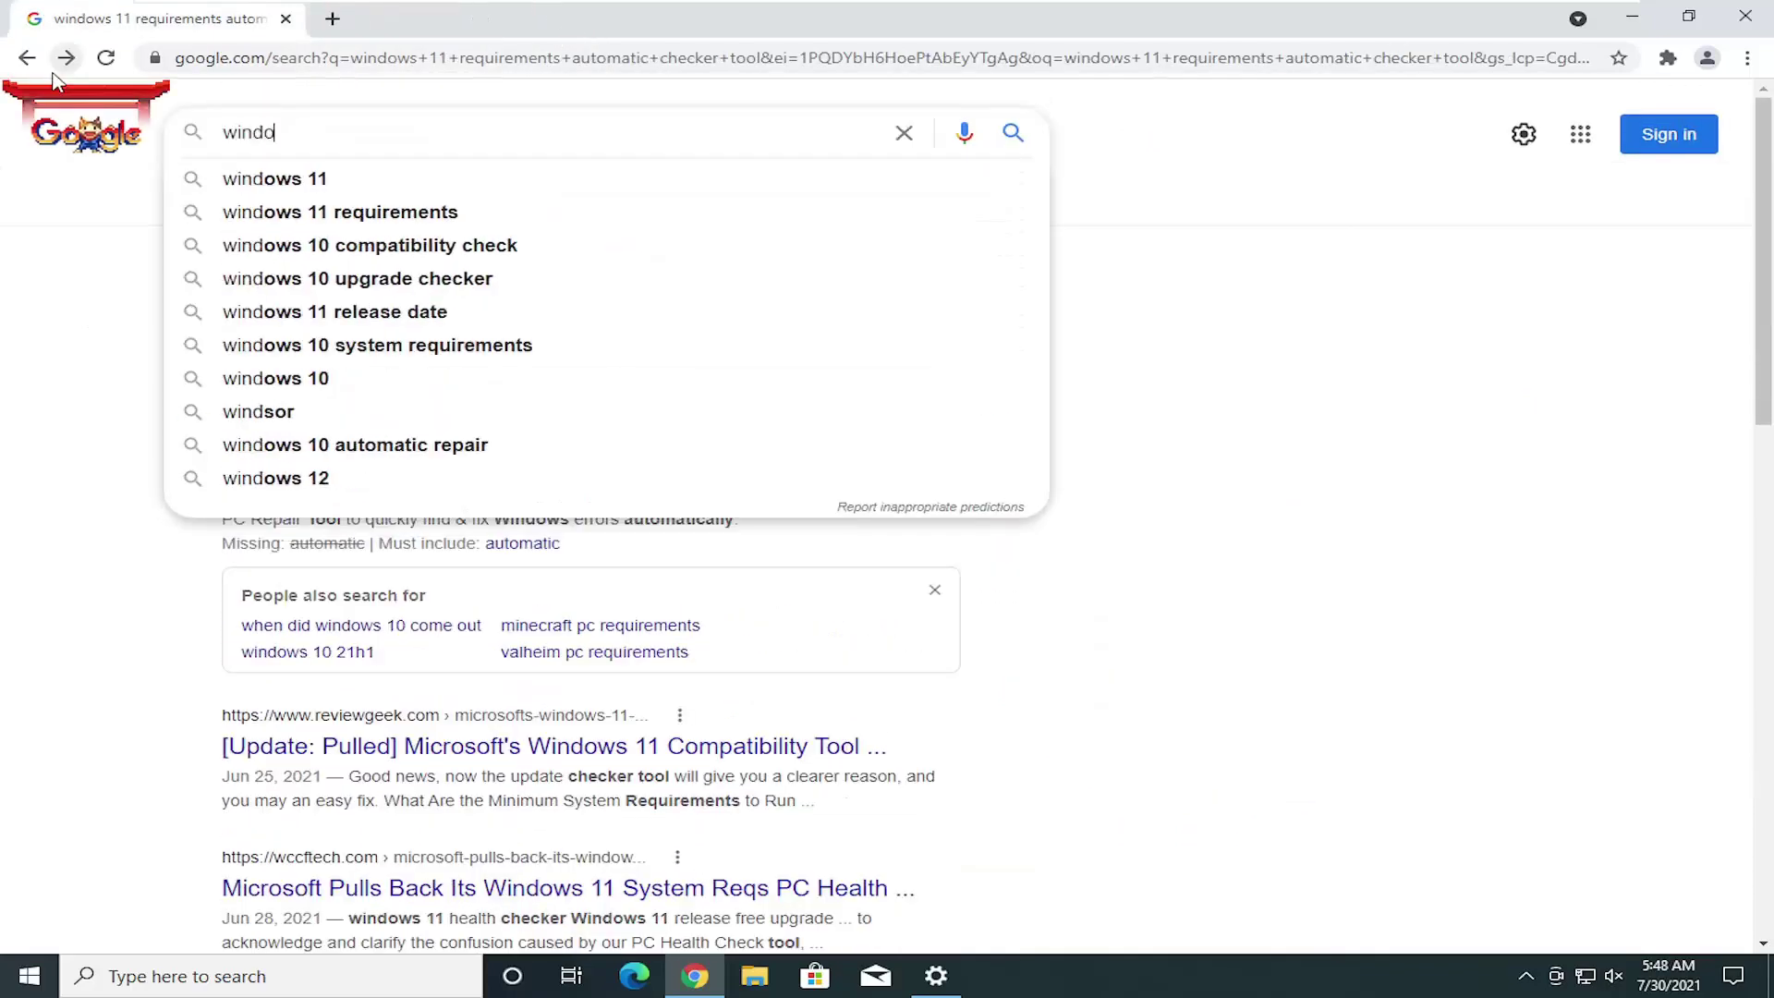
text(ws 11 )
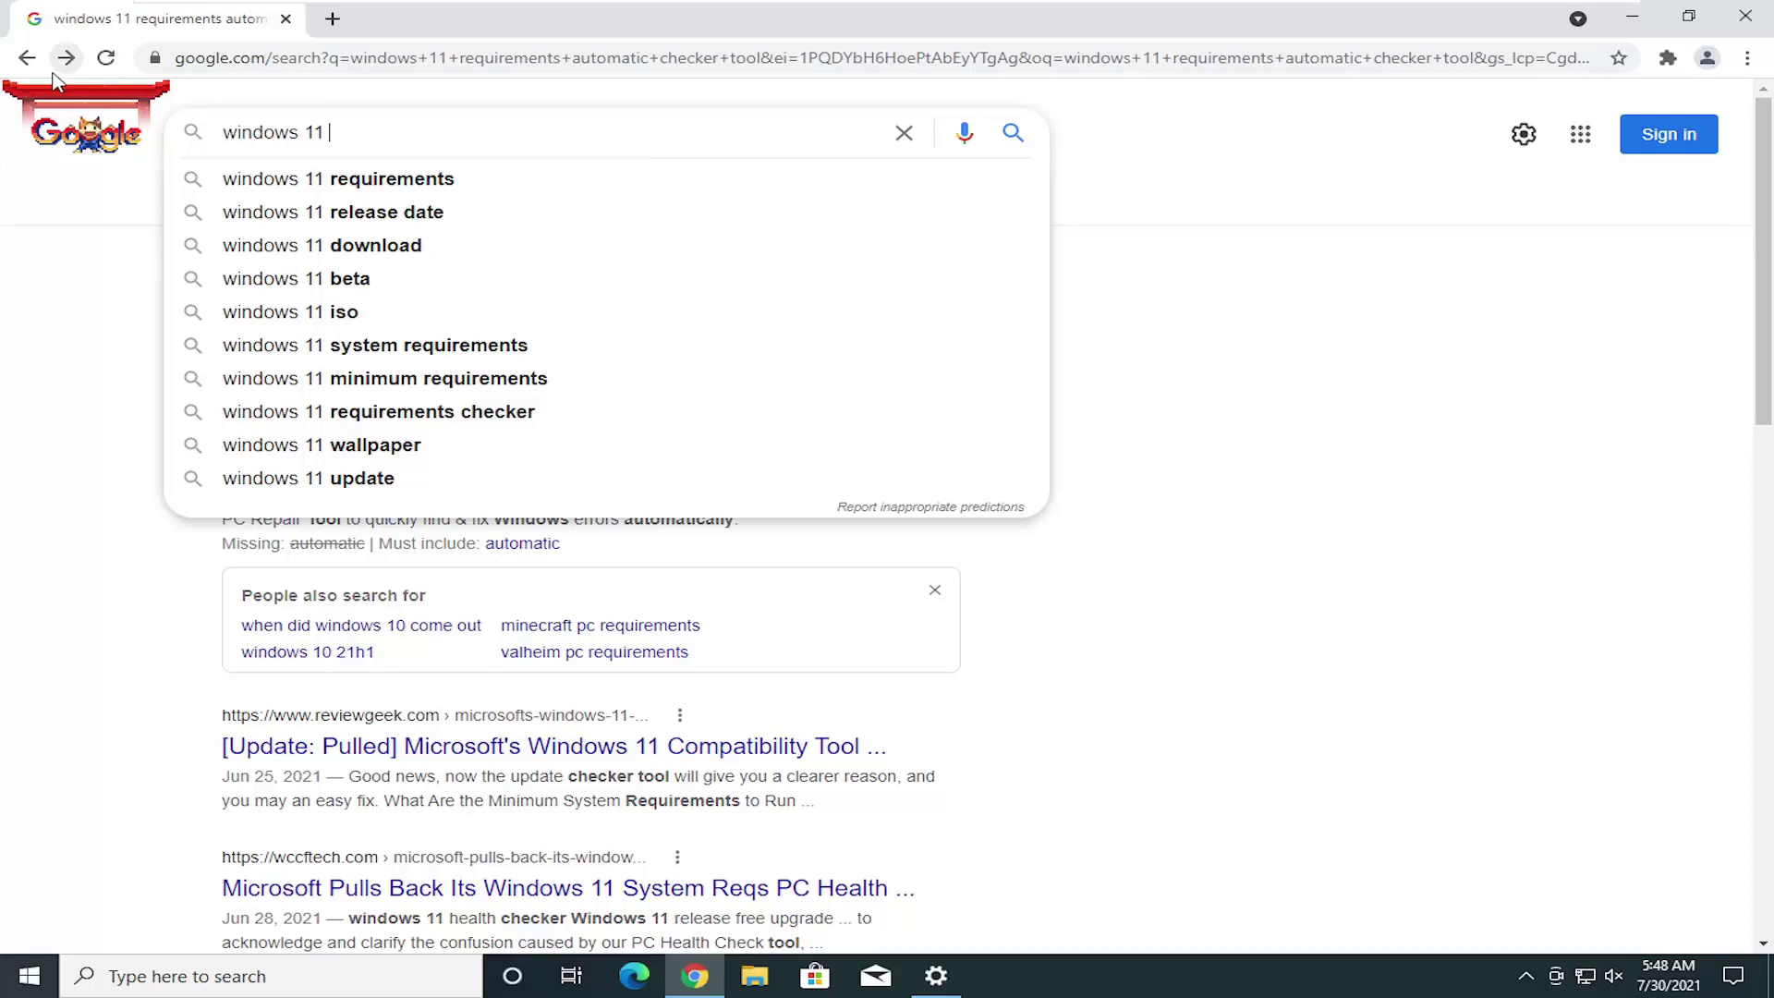
text(requirements checker github)
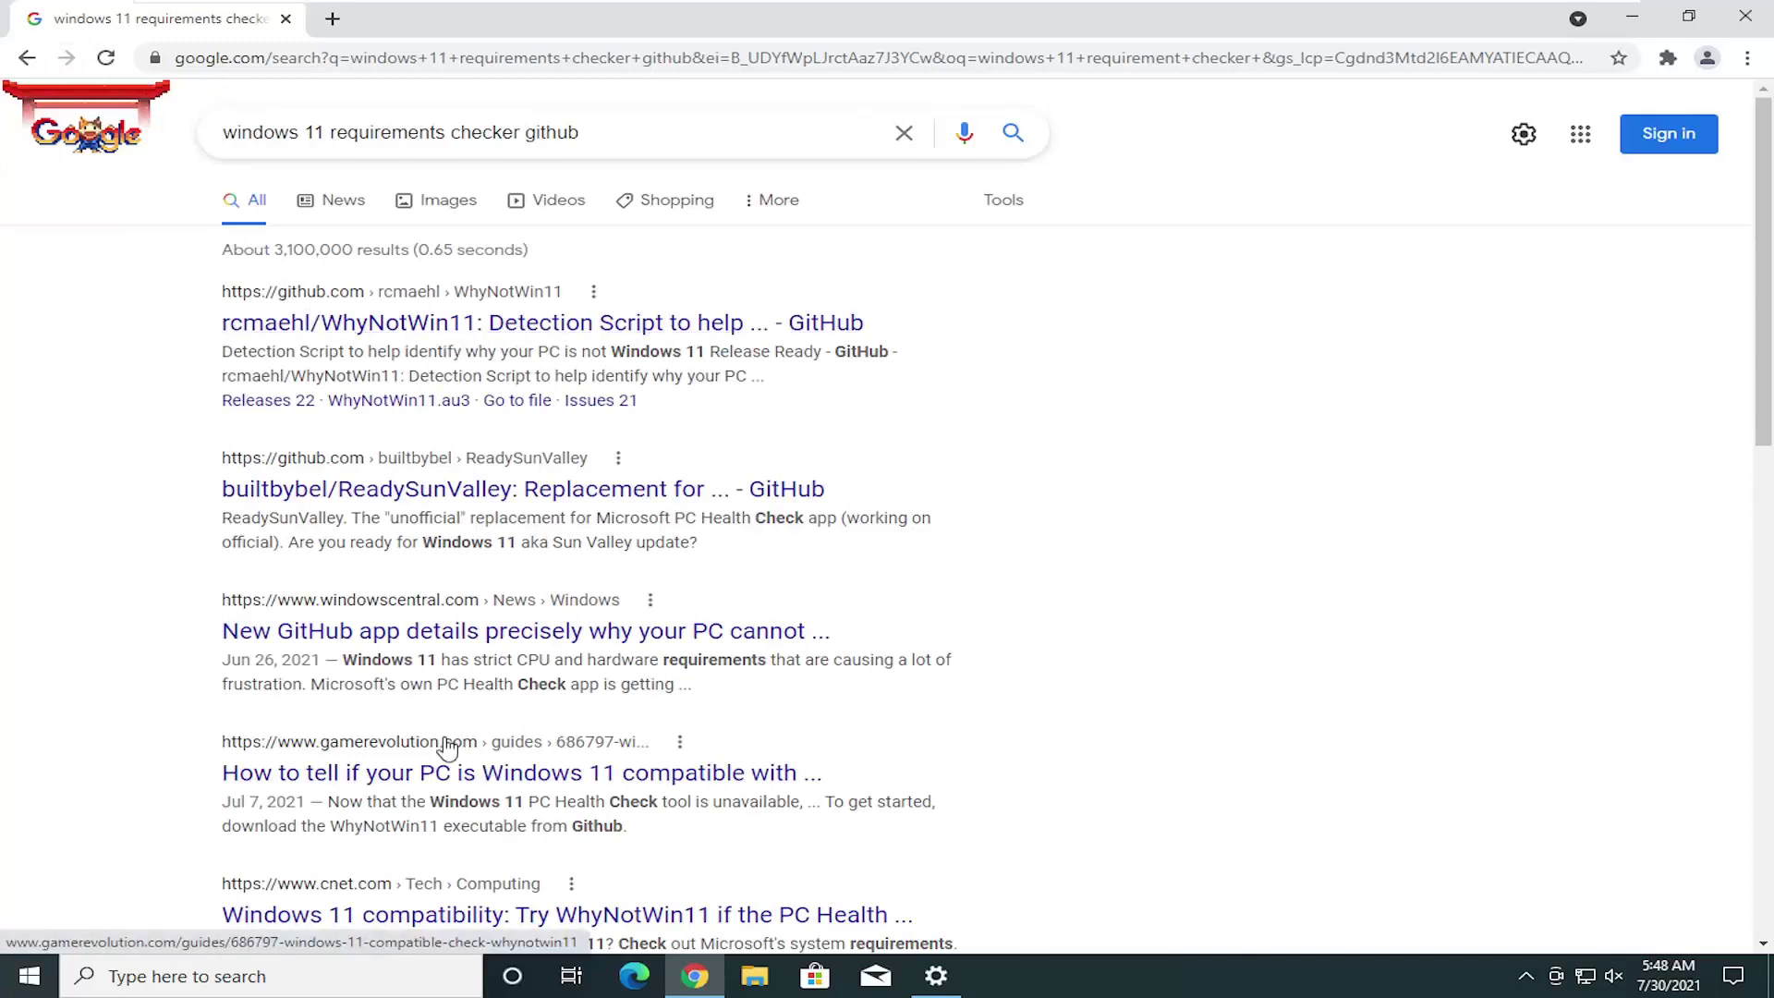
Open the WhyNotWin11 GitHub repository and its 2.3.2 release, scrolling through the sample results.
click(467, 325)
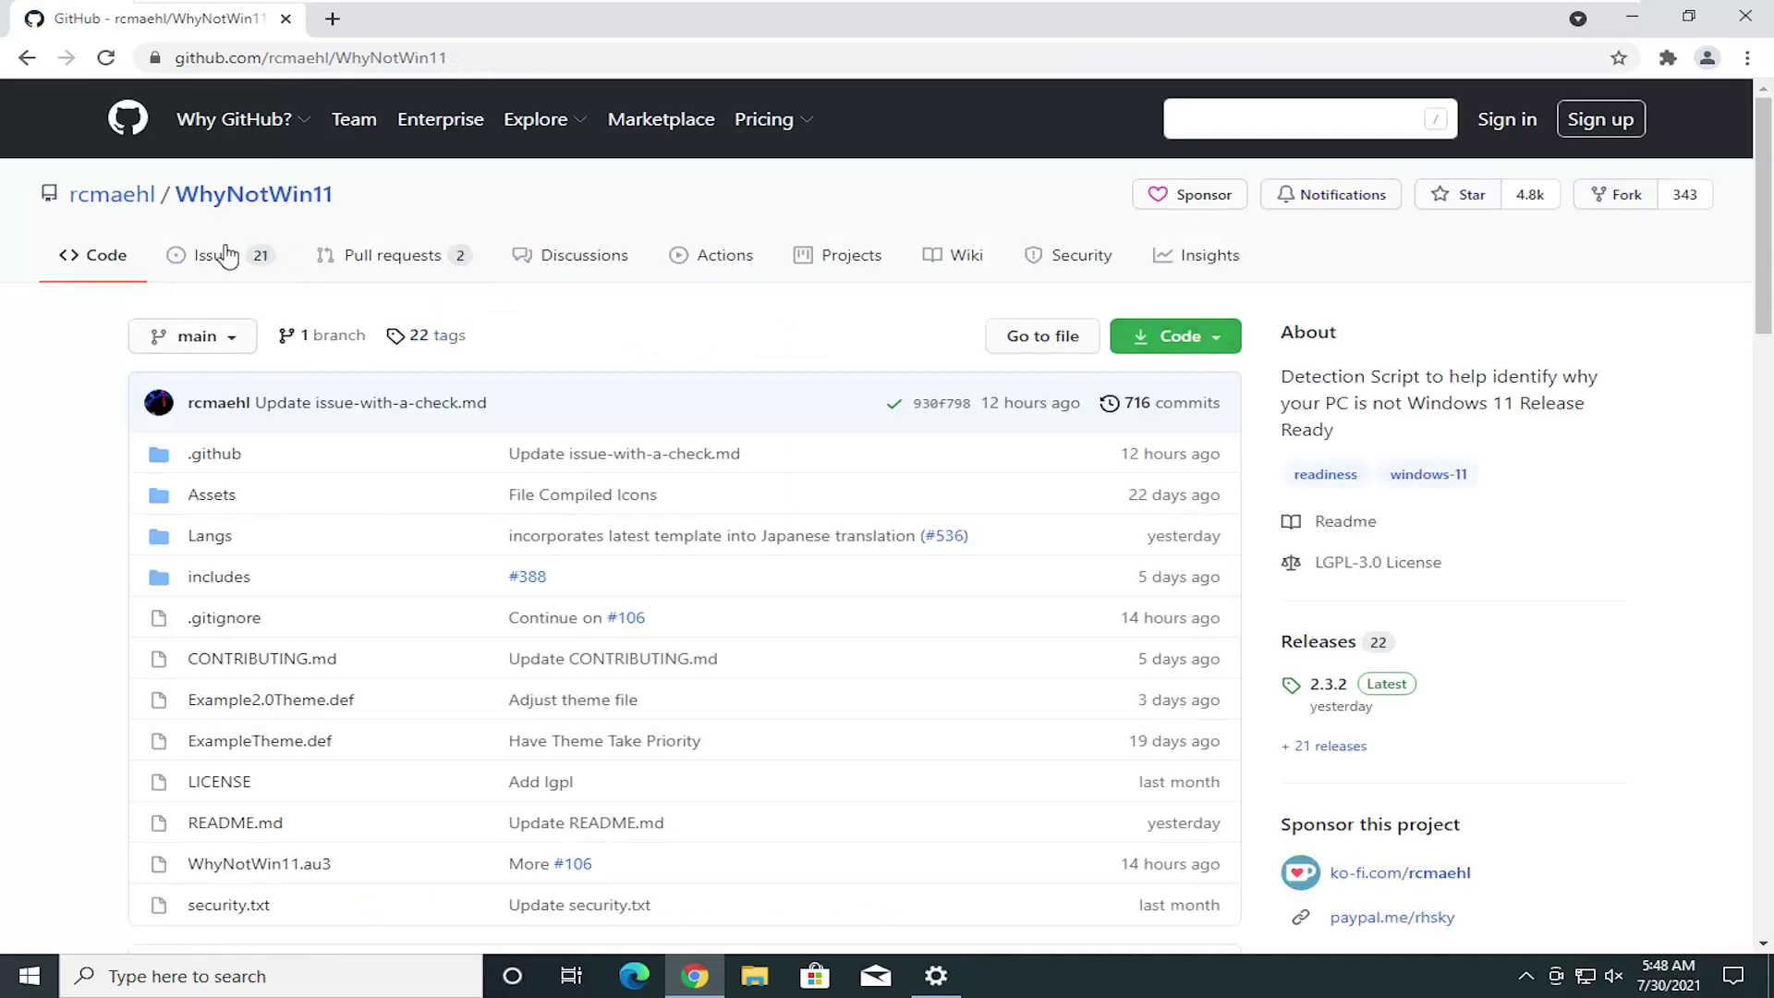
mouse_move(119, 211)
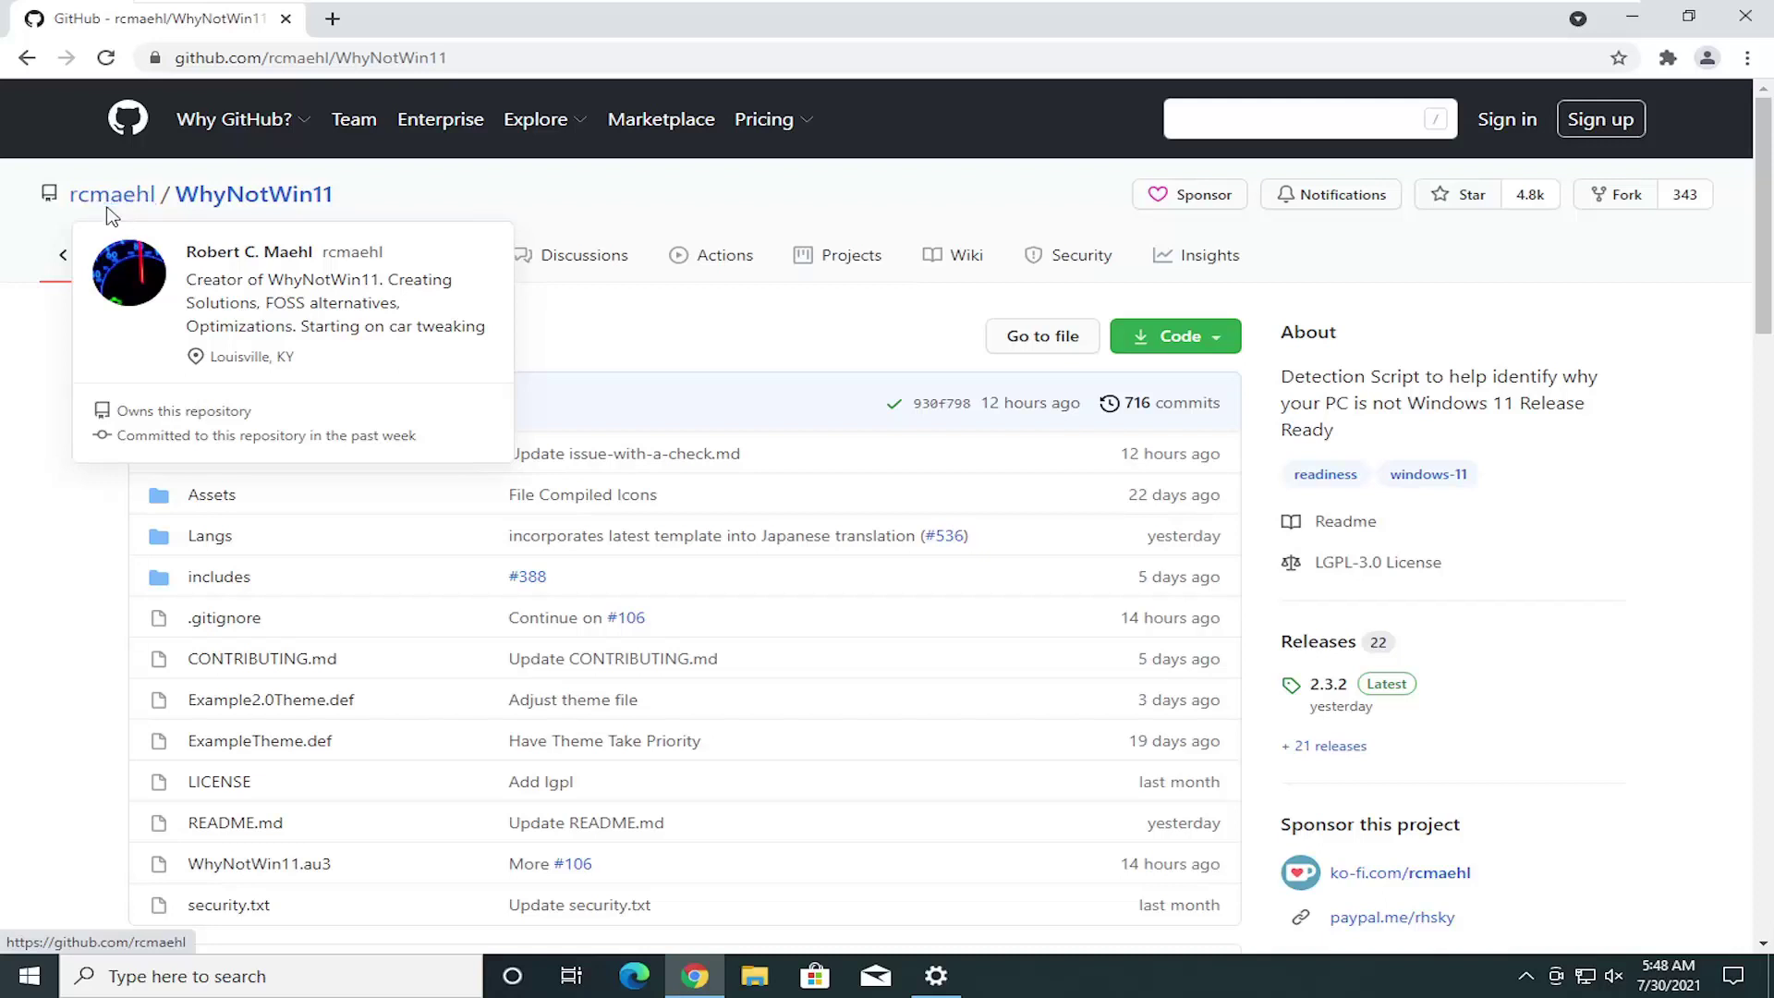
click(1327, 683)
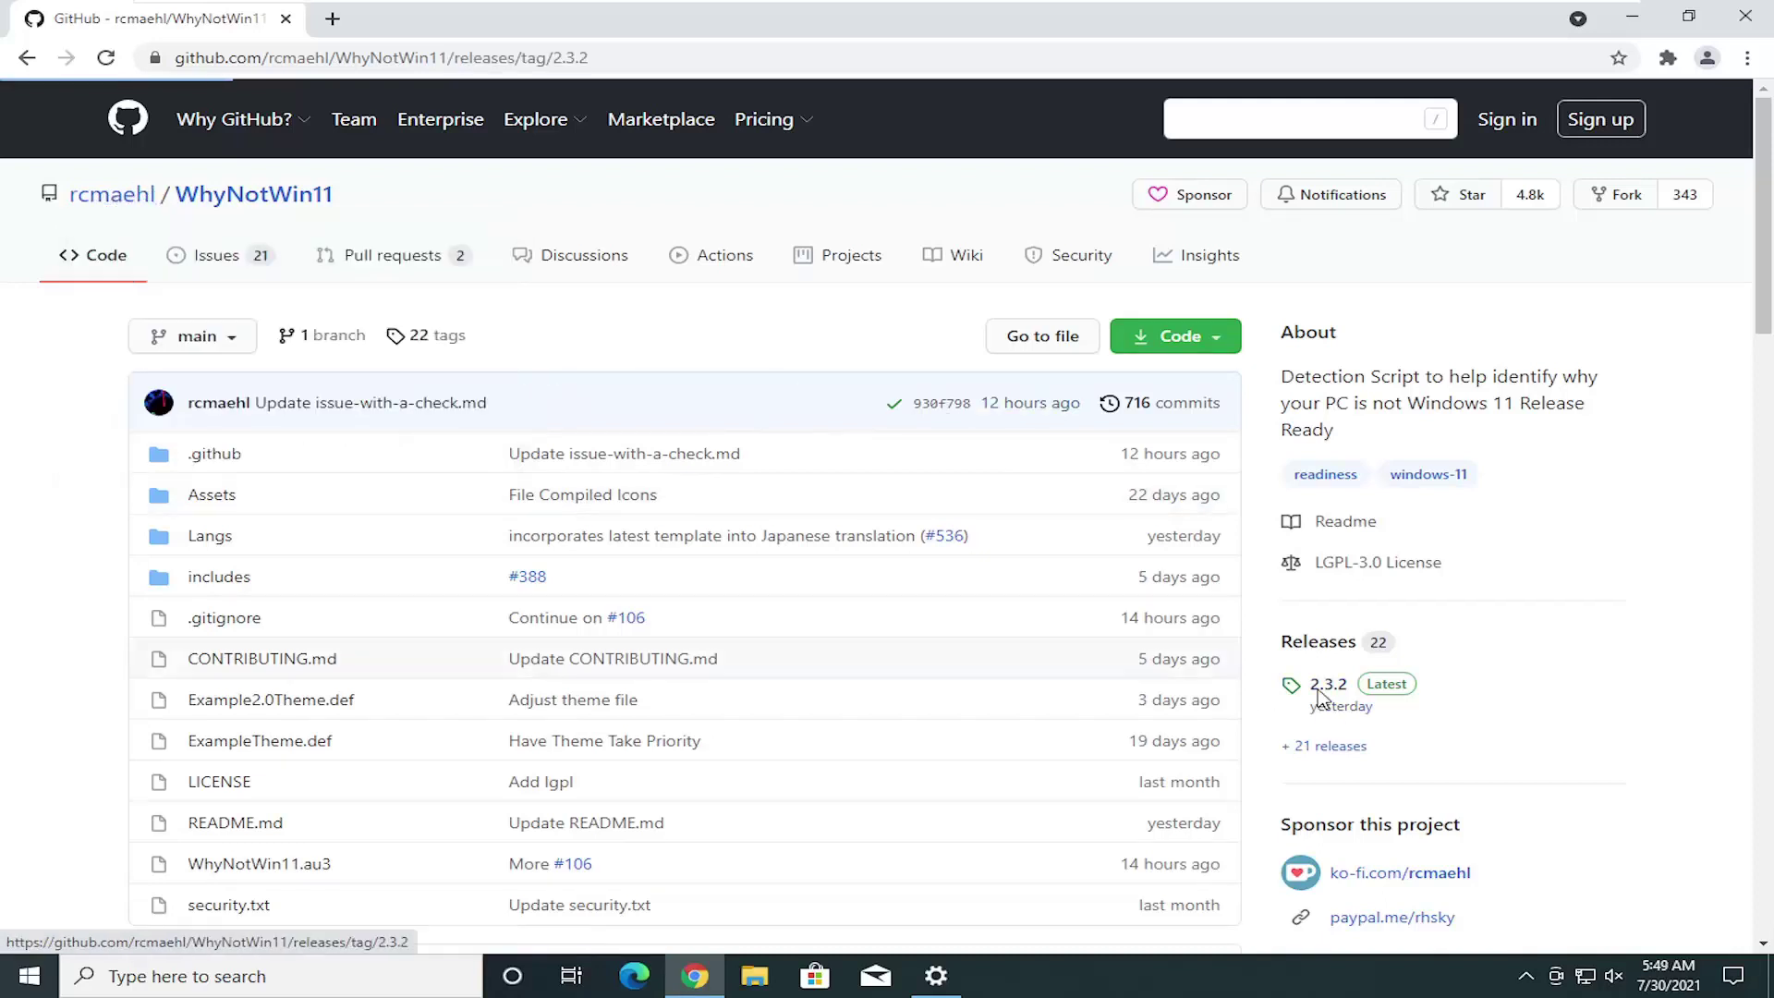
scroll(1270, 605, down, 4)
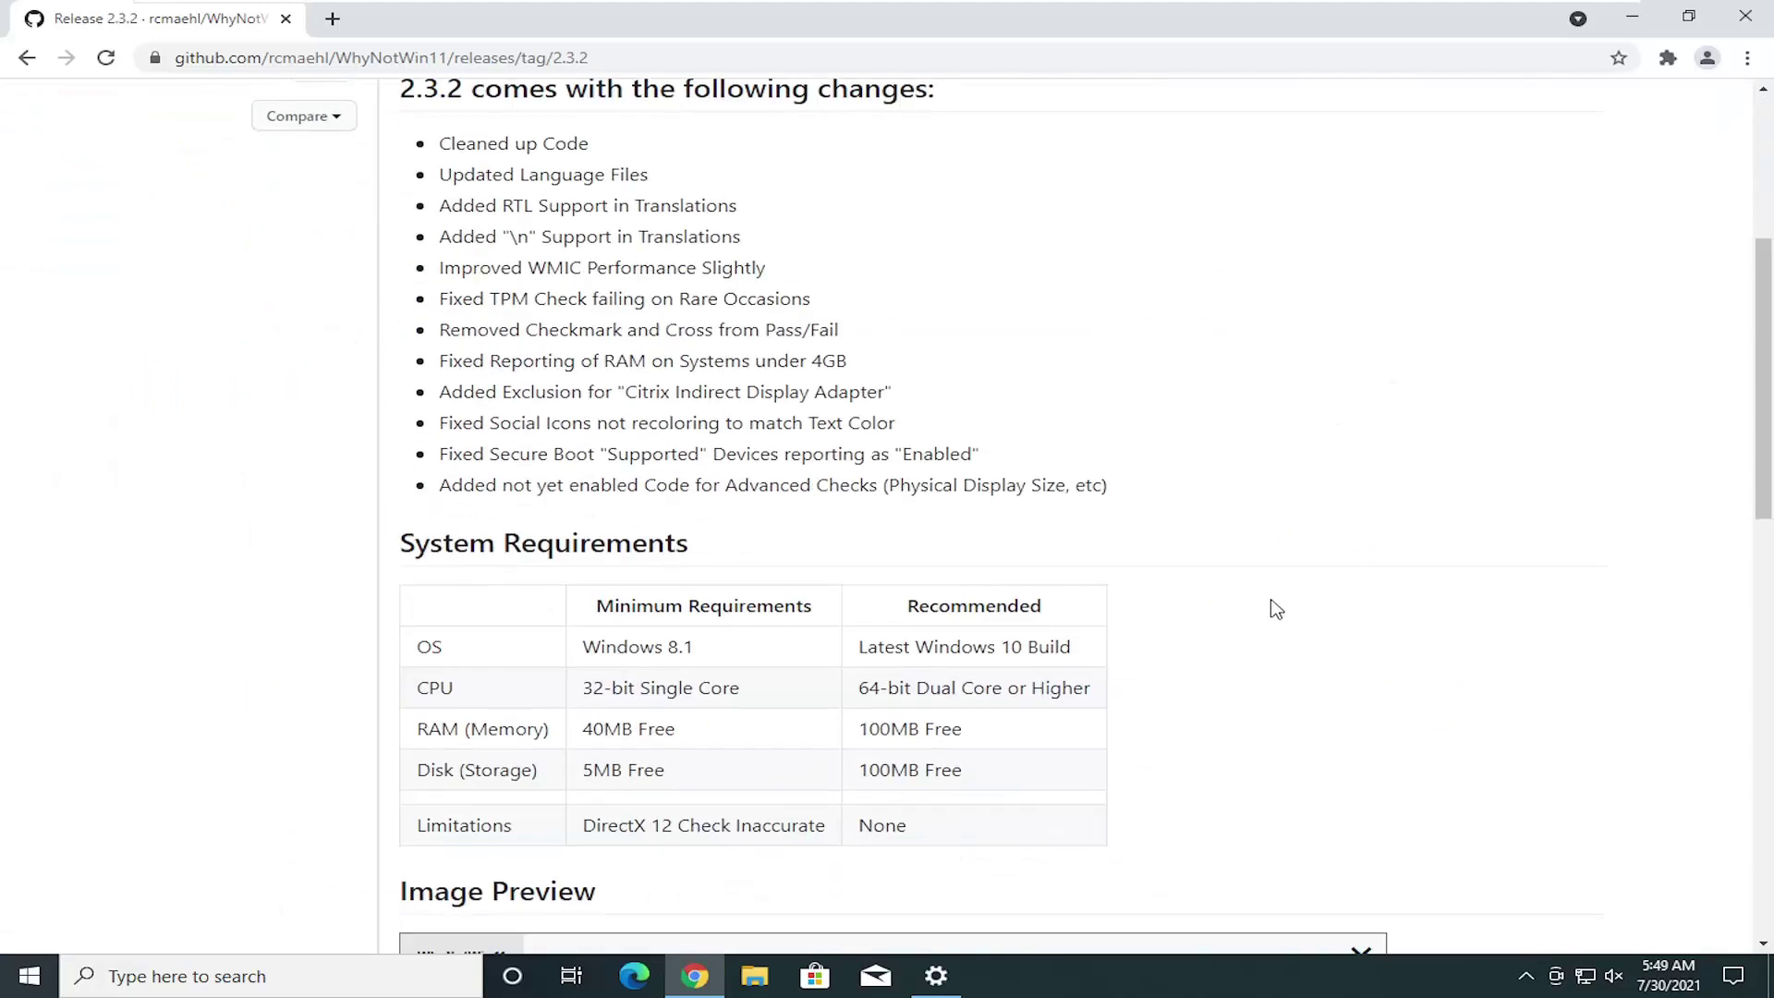
scroll(1273, 607, down, 6)
scroll(1269, 608, down, 6)
scroll(1022, 246, up, 4)
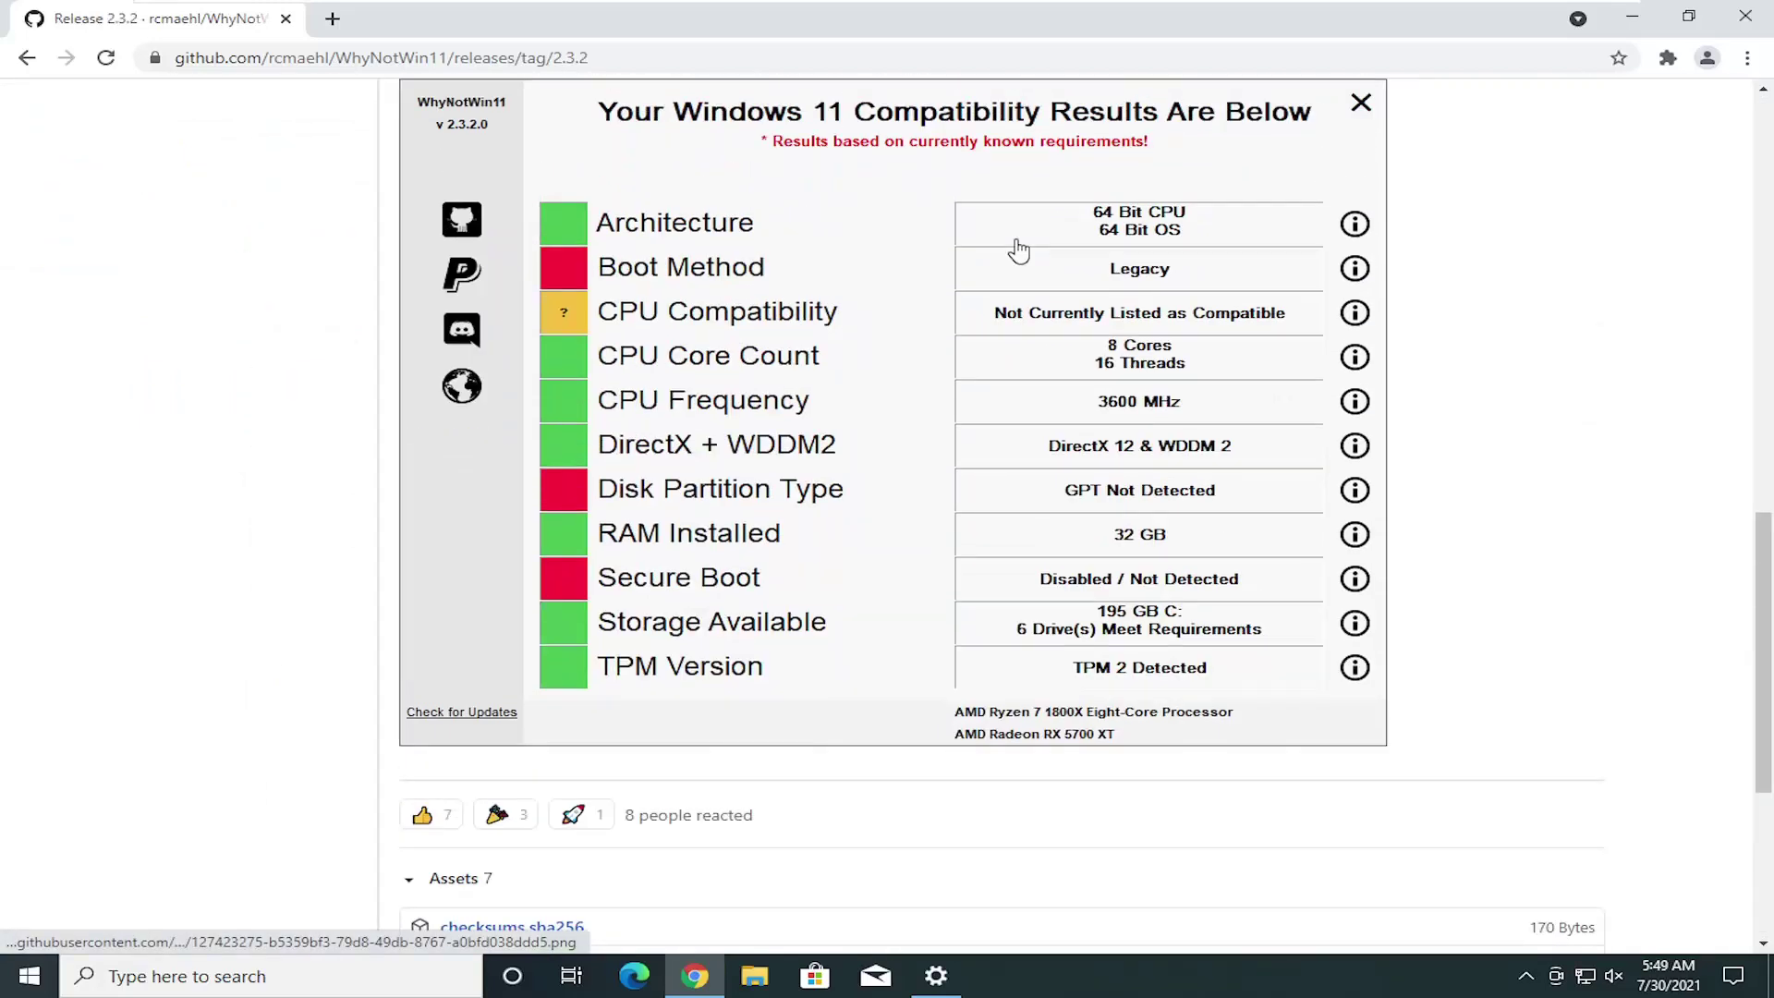
scroll(836, 418, down, 4)
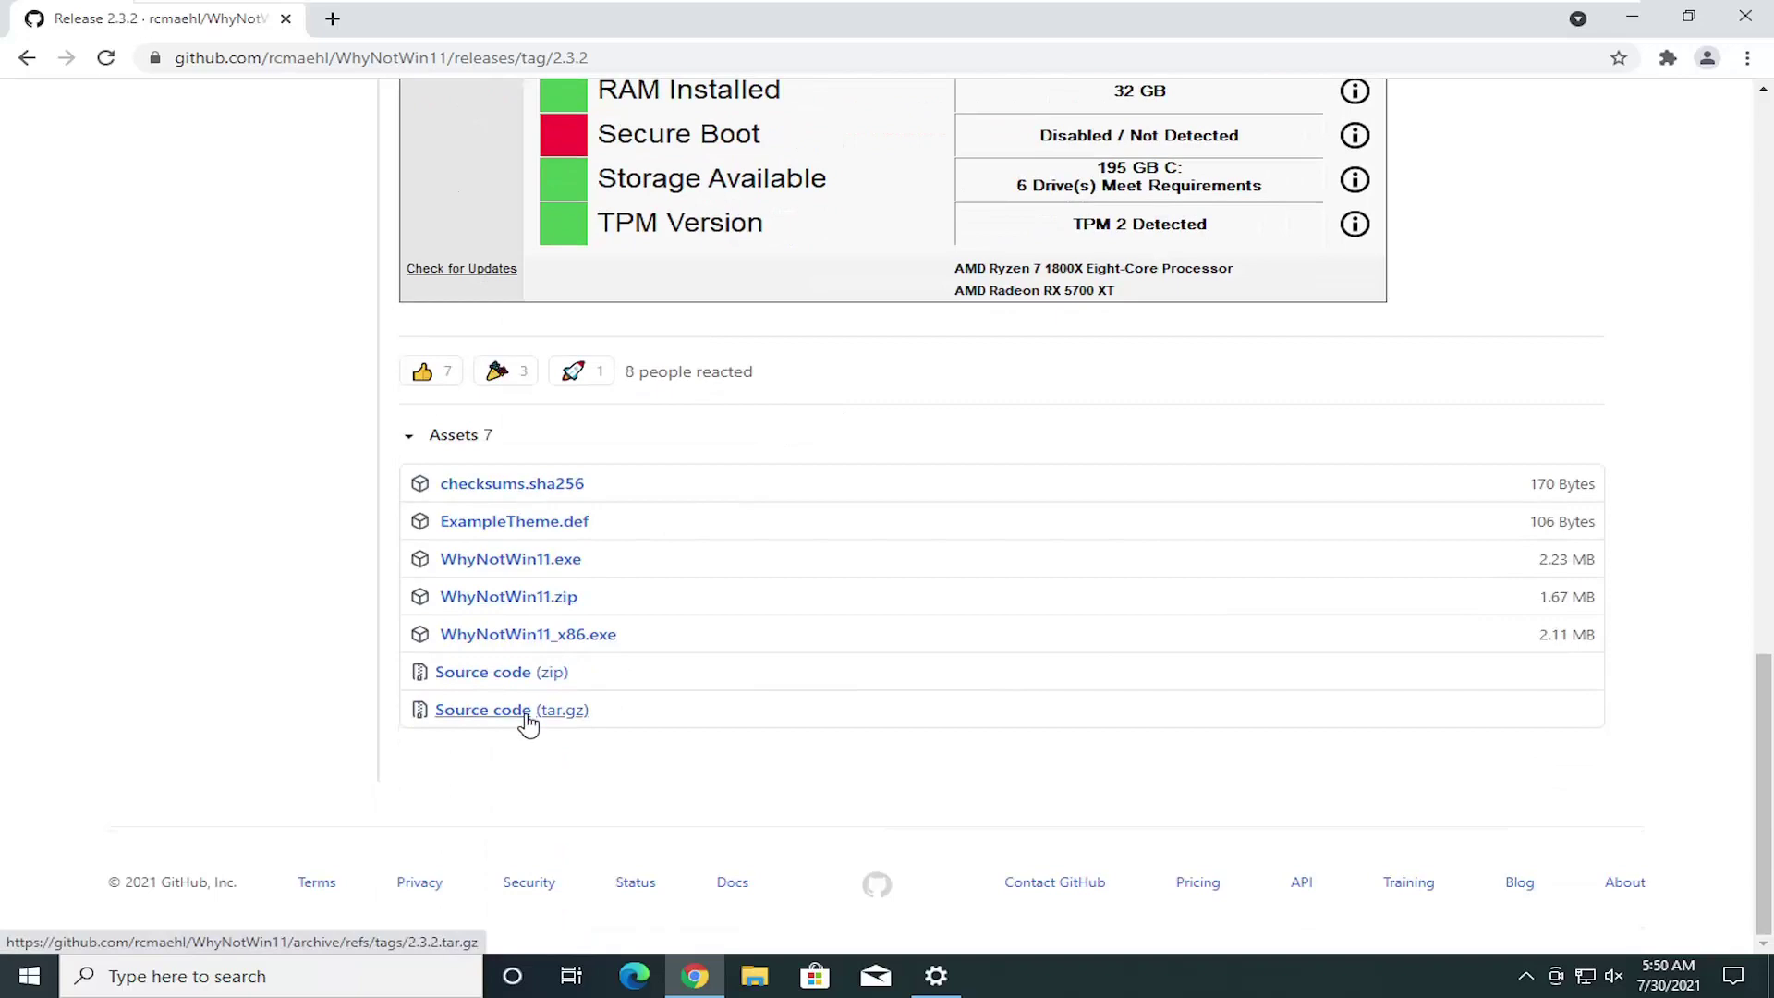
scroll(525, 731, up, 3)
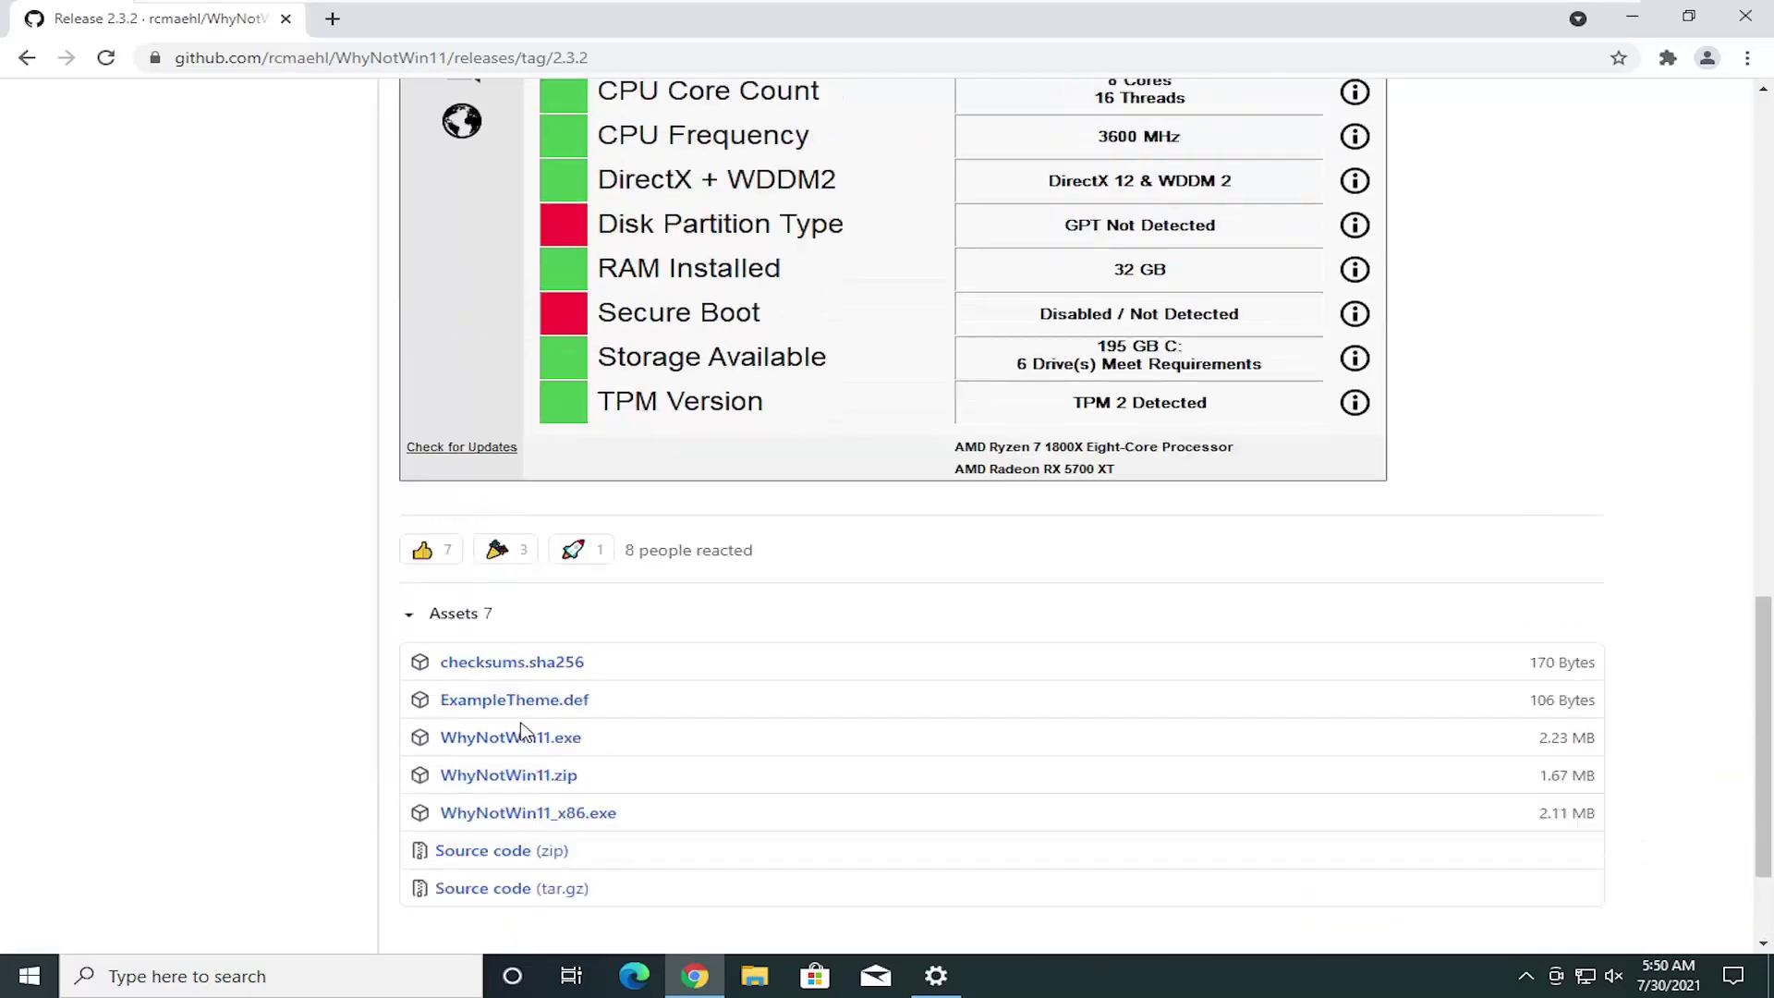
Look over the 2.3.2 release notes and Assets once more, then close Chrome.
key(alt+Left)
key(alt+Right)
scroll(886, 499, up, 5)
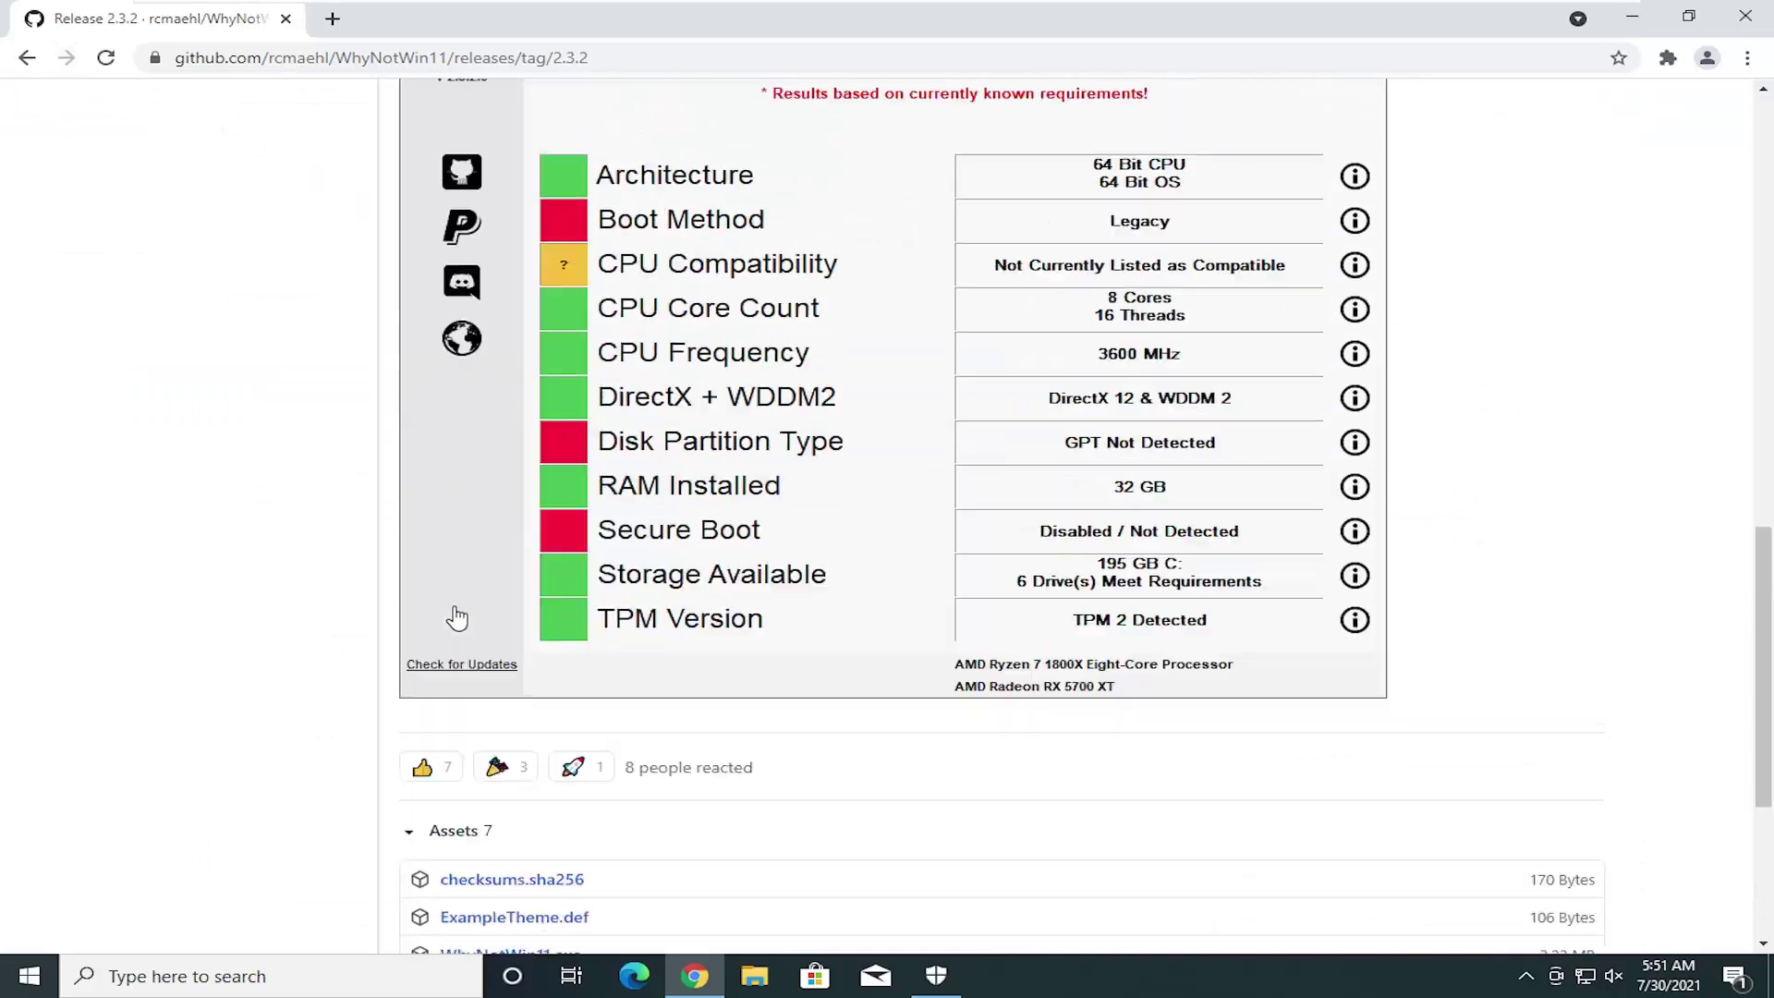
scroll(429, 707, down, 5)
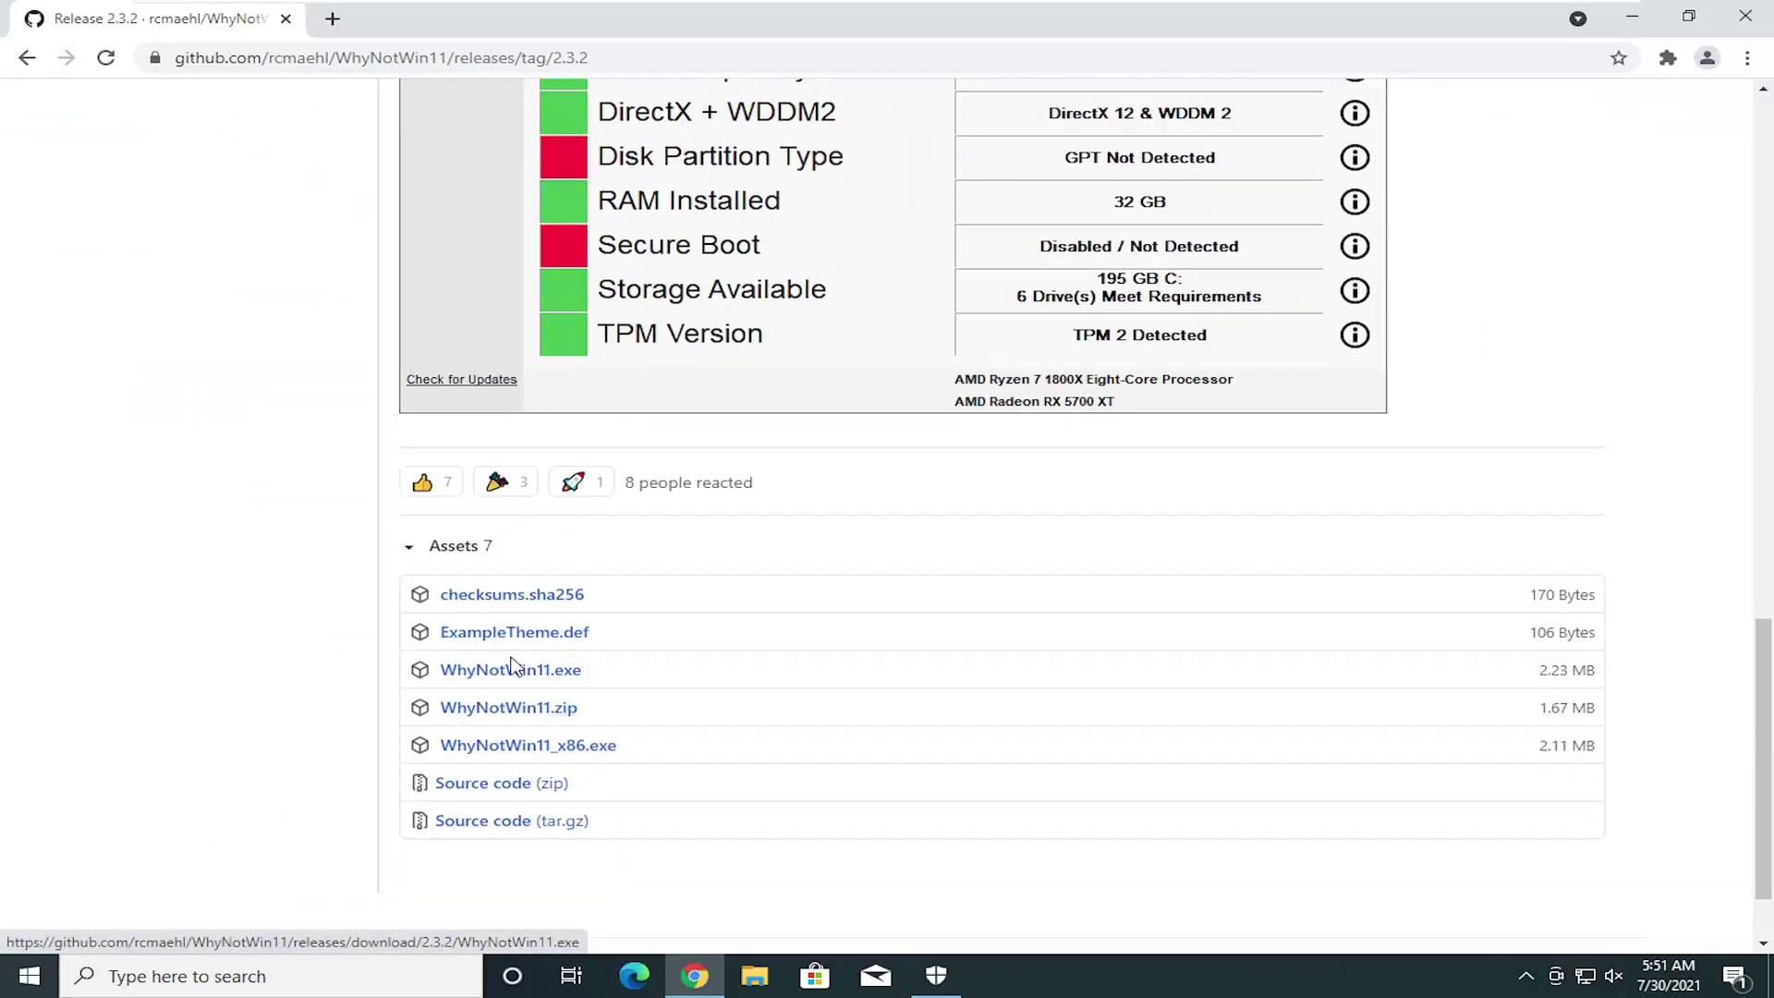
scroll(495, 707, up, 3)
scroll(832, 388, up, 2)
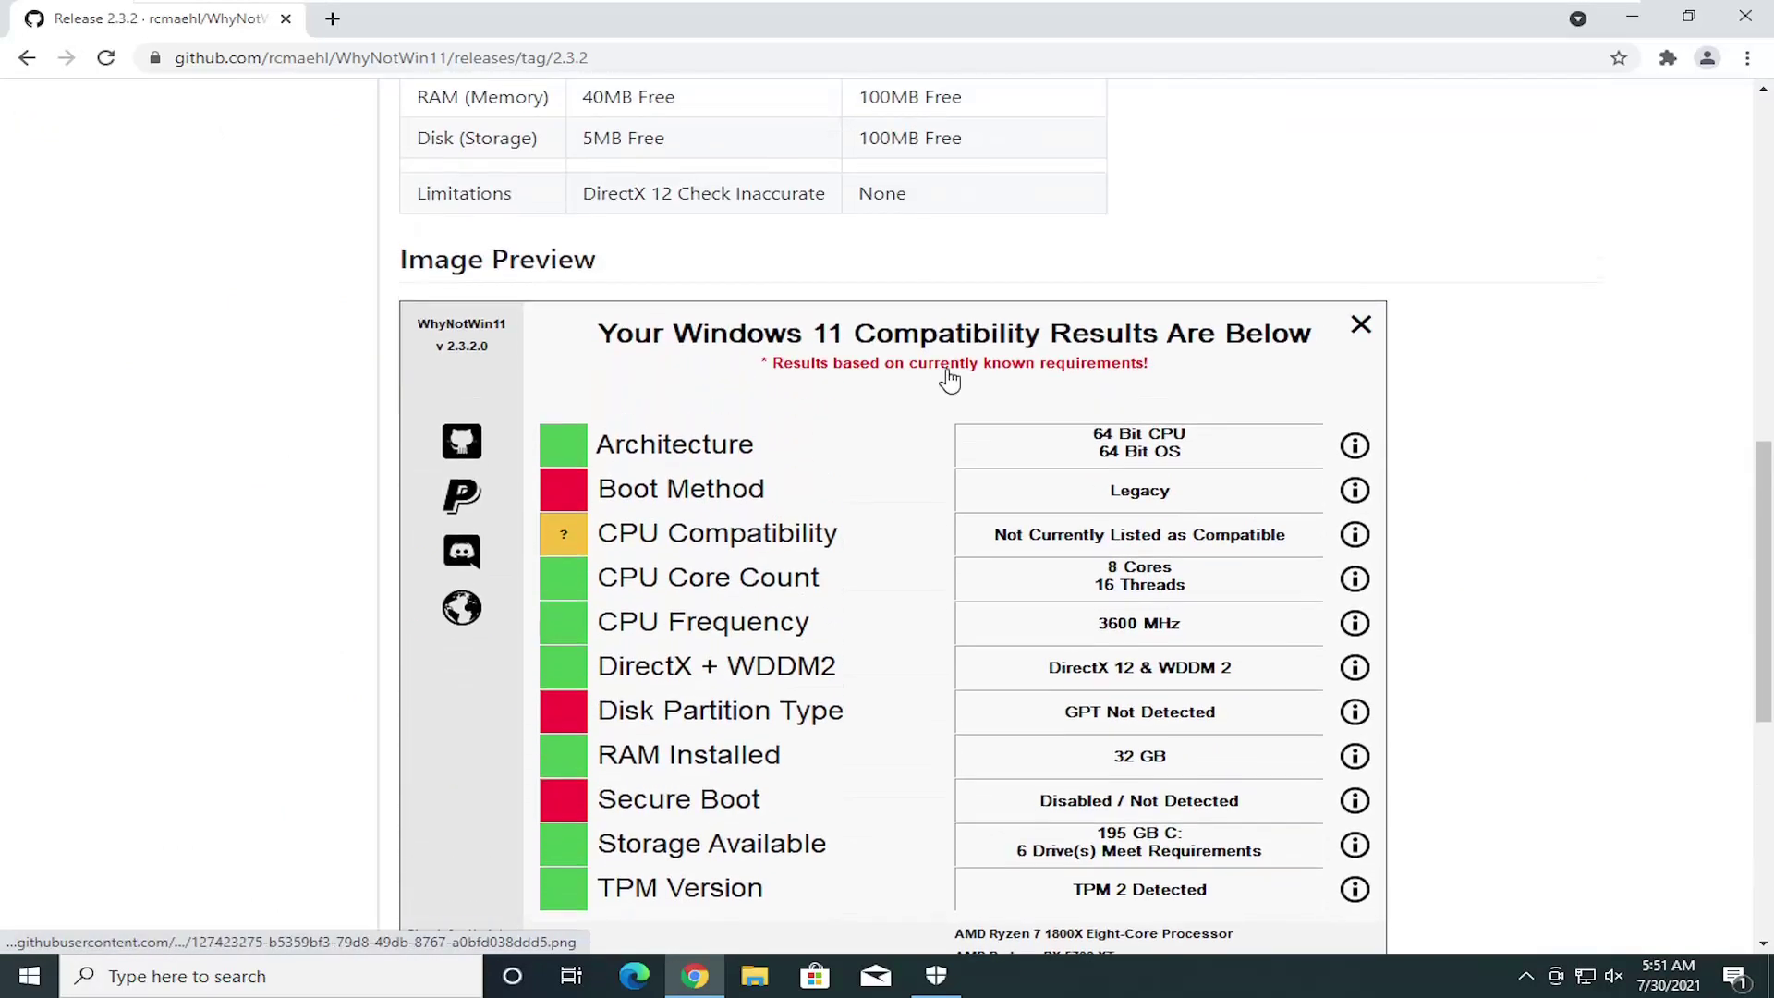
scroll(720, 555, down, 1)
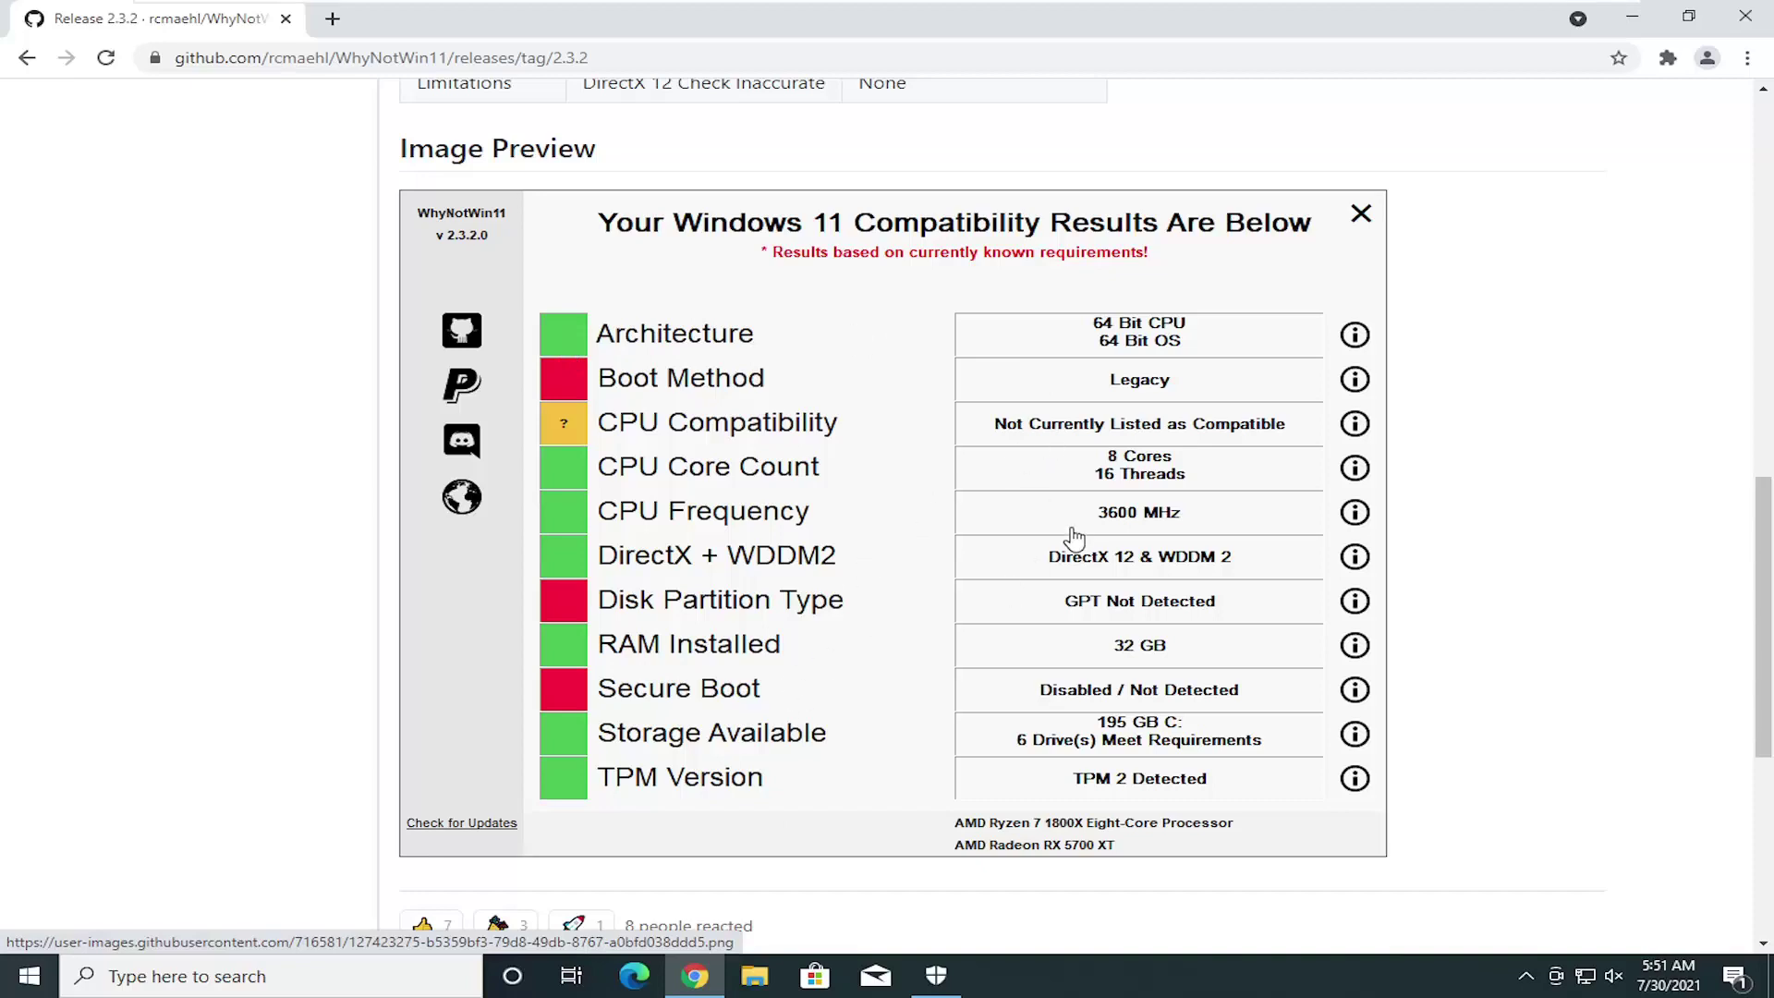
click(1746, 15)
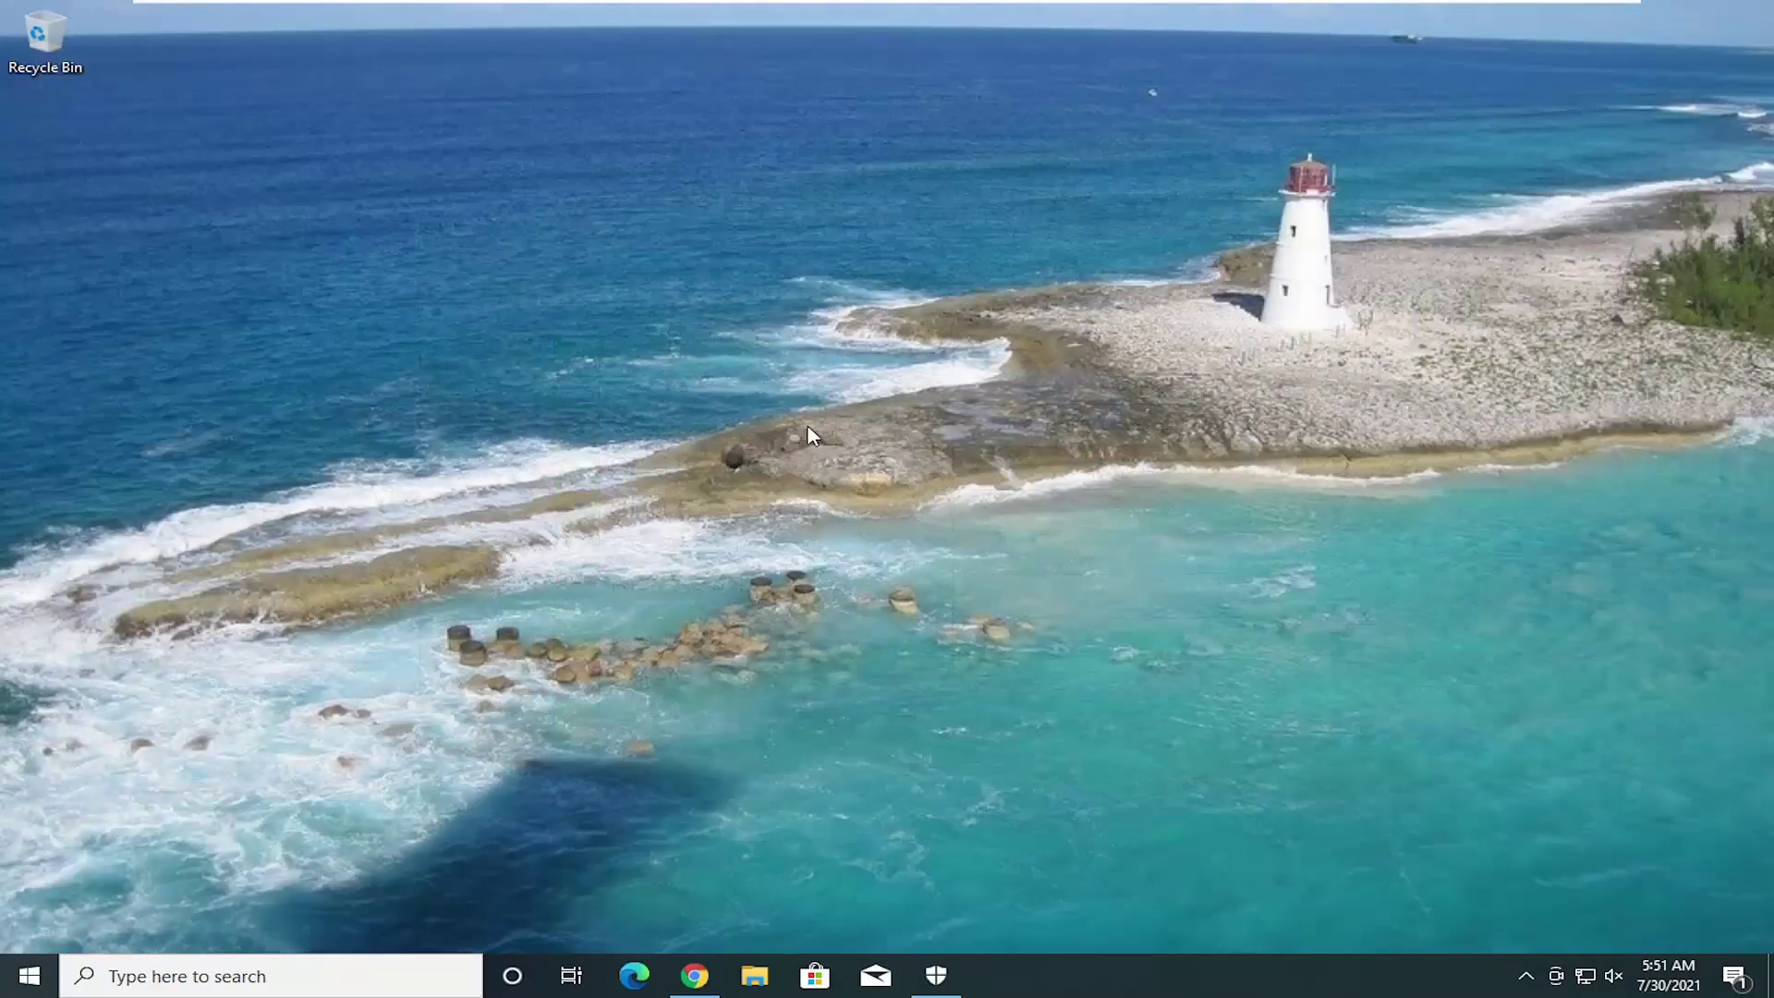